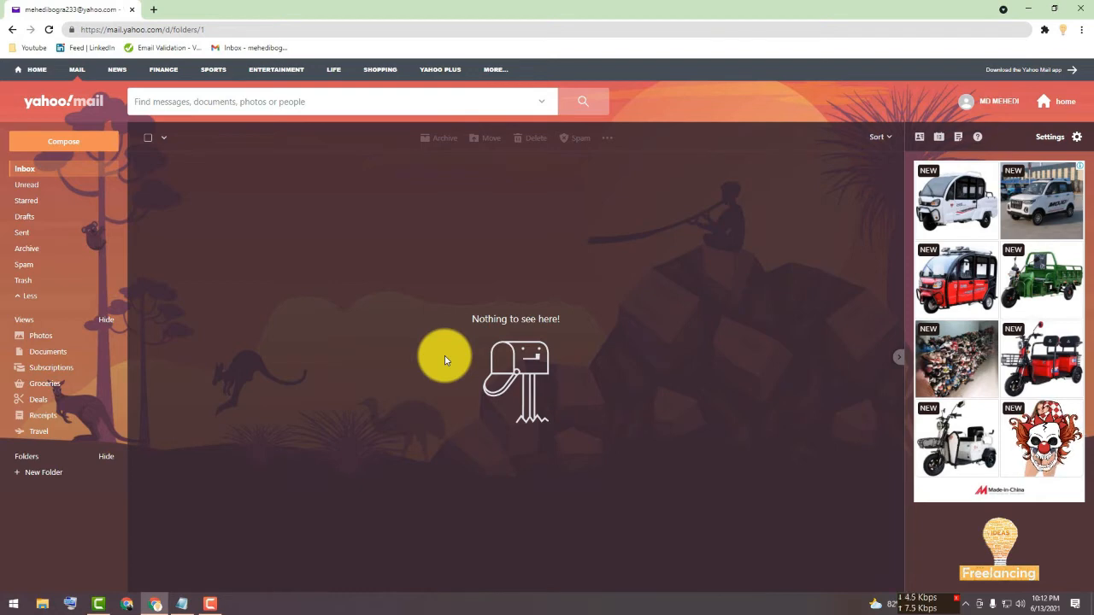
Open upwork.com in a new browser tab.
left_click(156, 8)
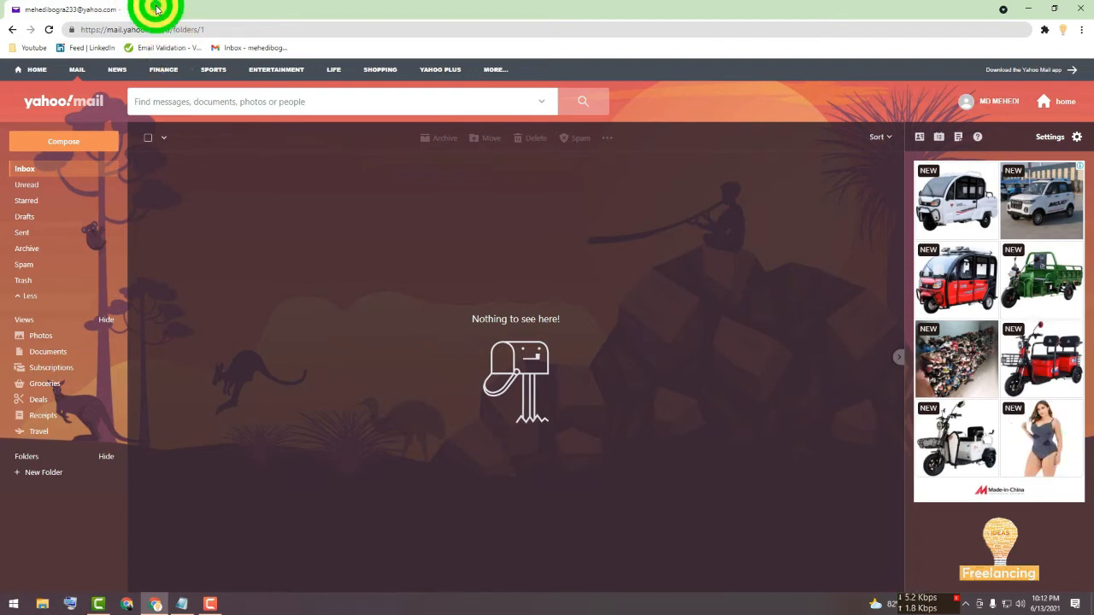
type("up")
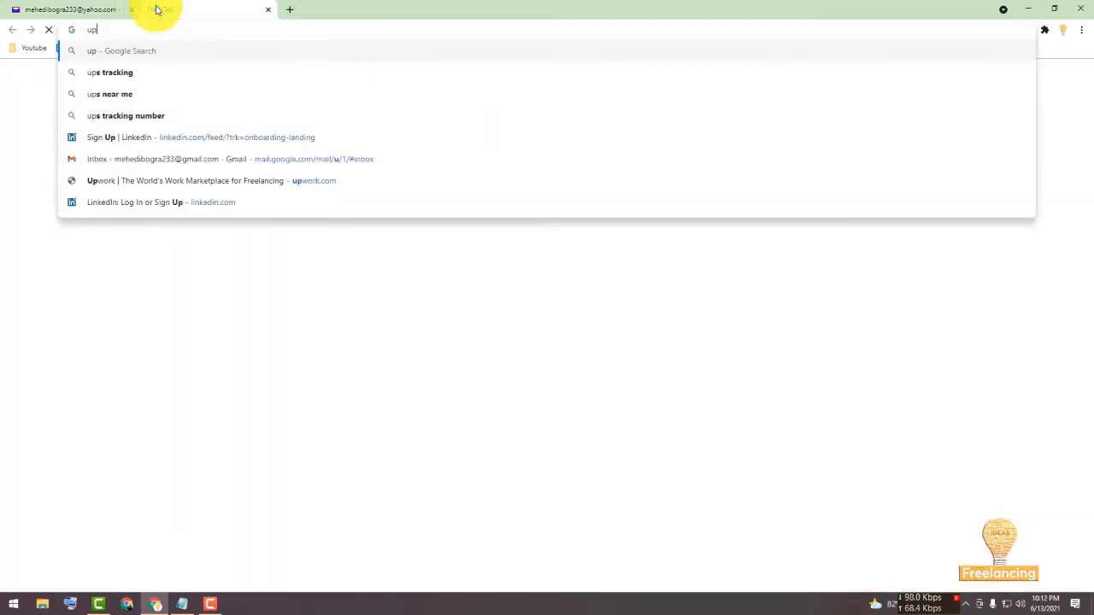
type("w")
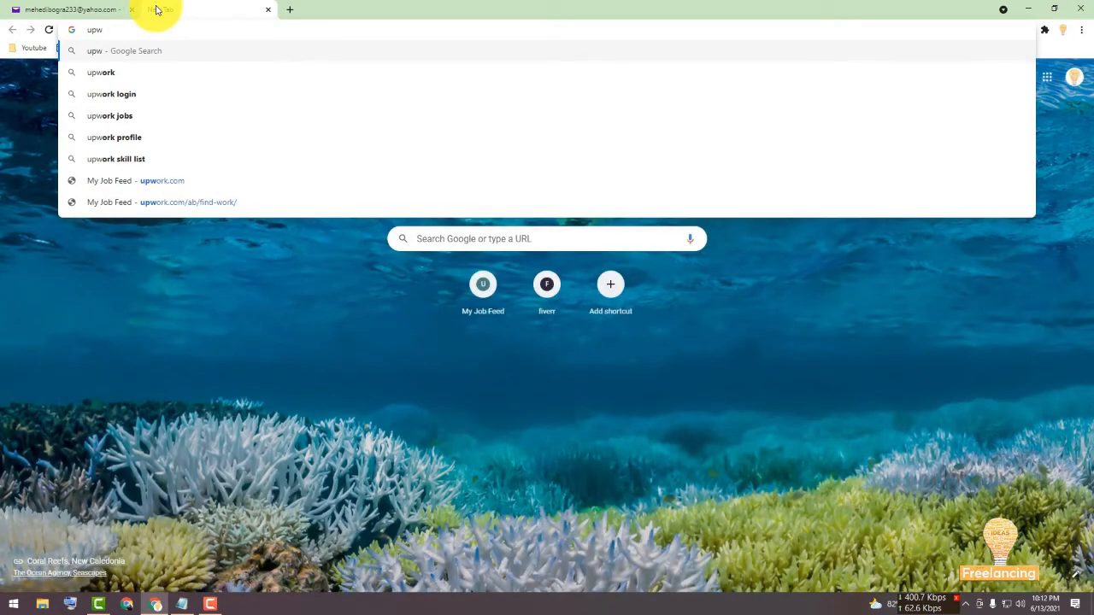
type("ork")
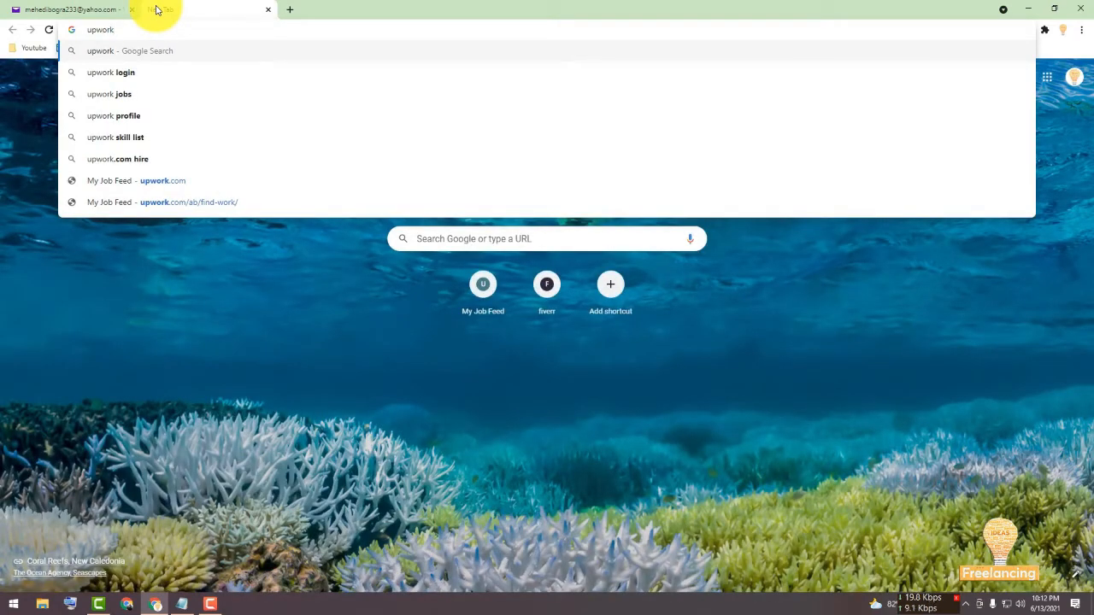
type(".com")
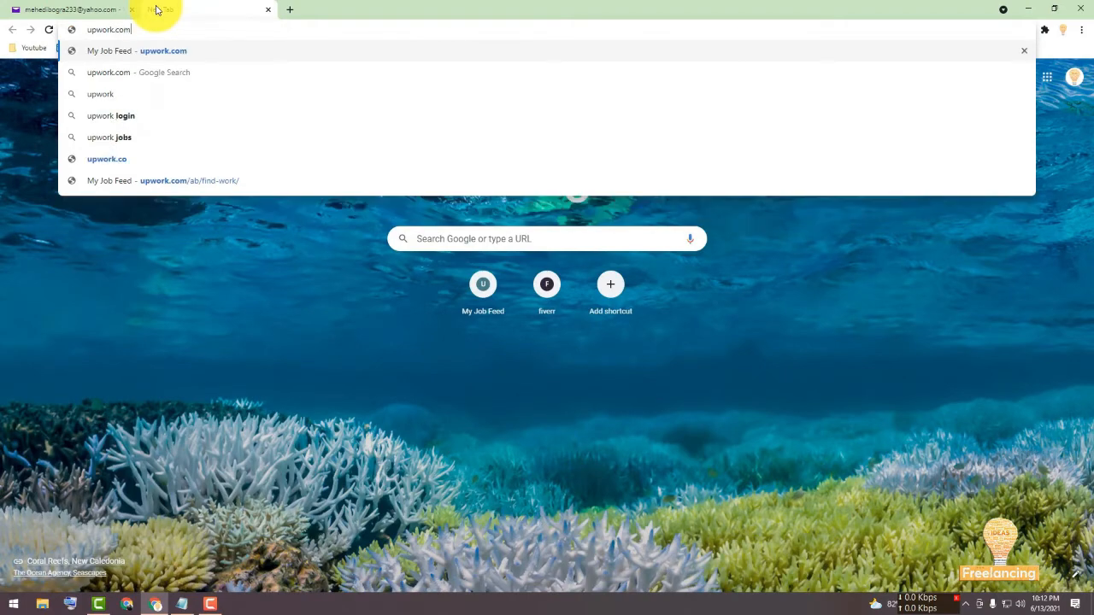
key("Return")
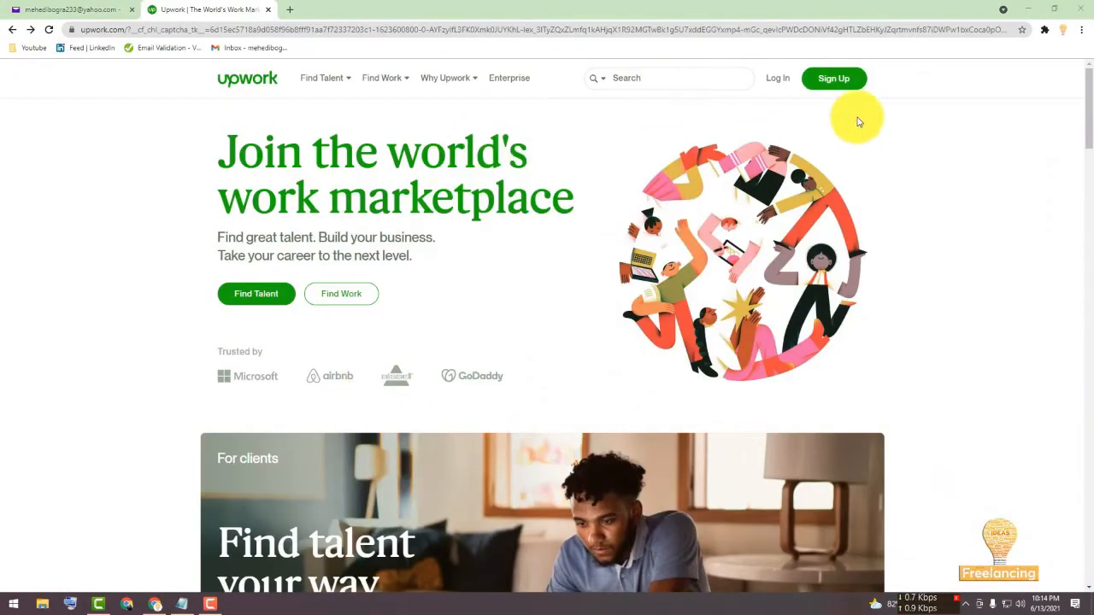
Start signing up and continue with the work e-mail address pasted into the e-mail field.
left_click(833, 77)
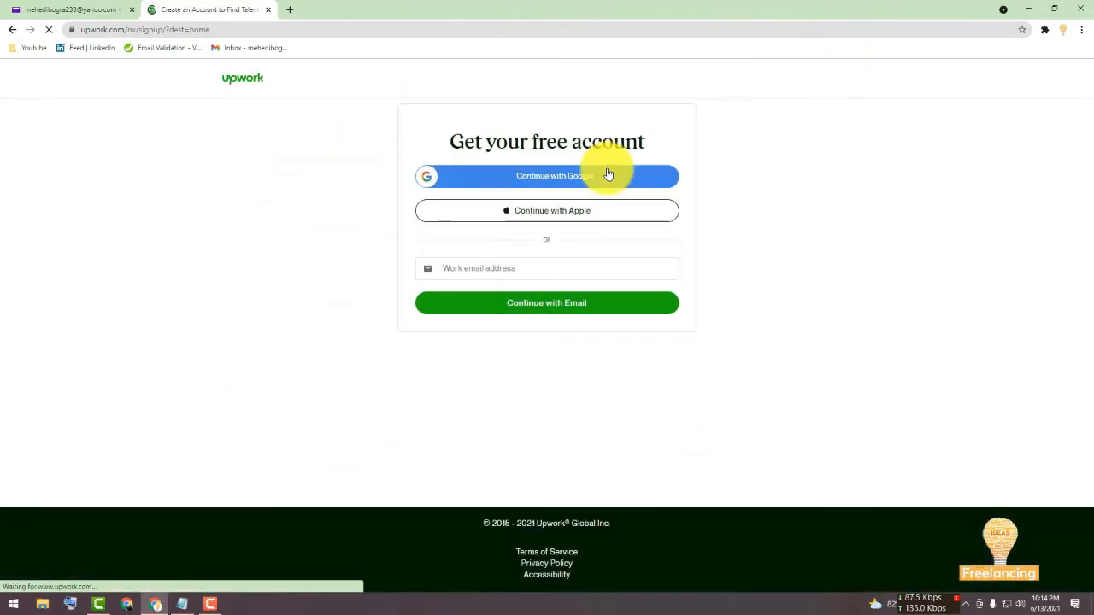
left_click(523, 267)
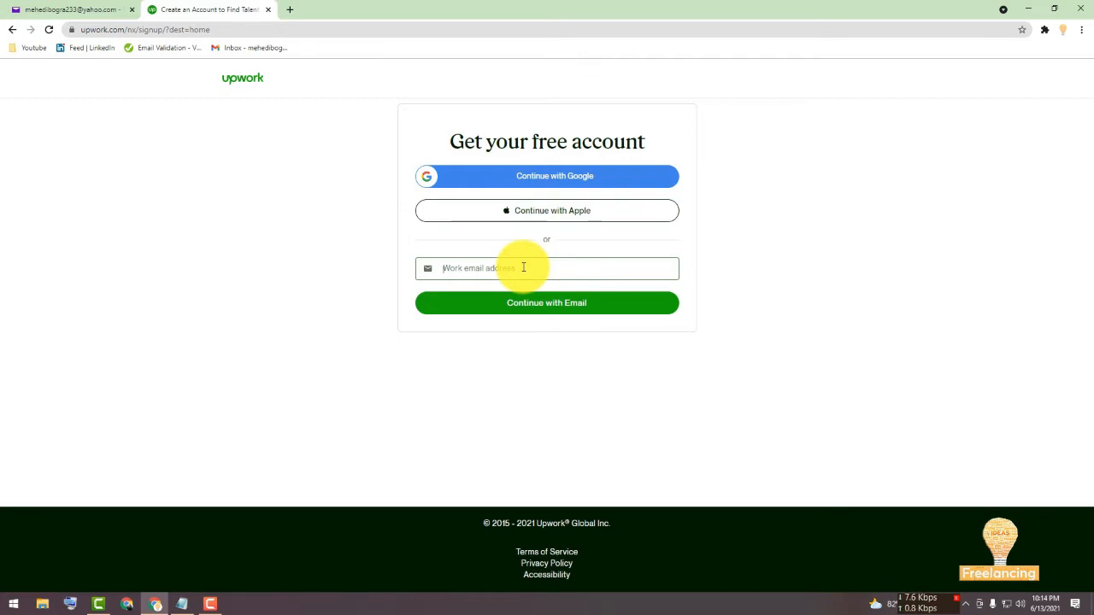
key("ctrl+v")
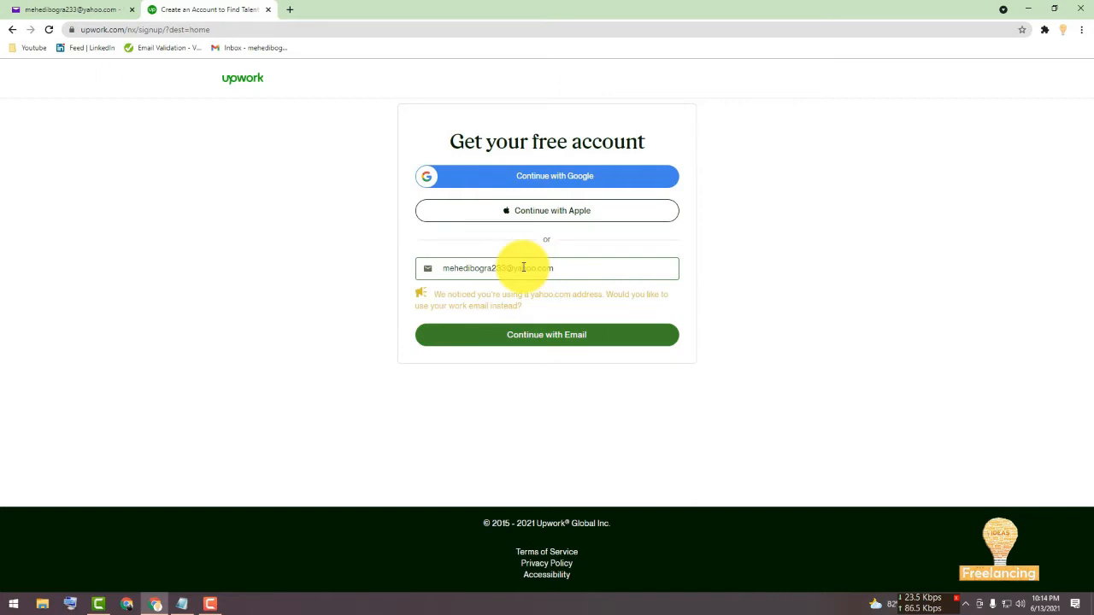
left_click(549, 335)
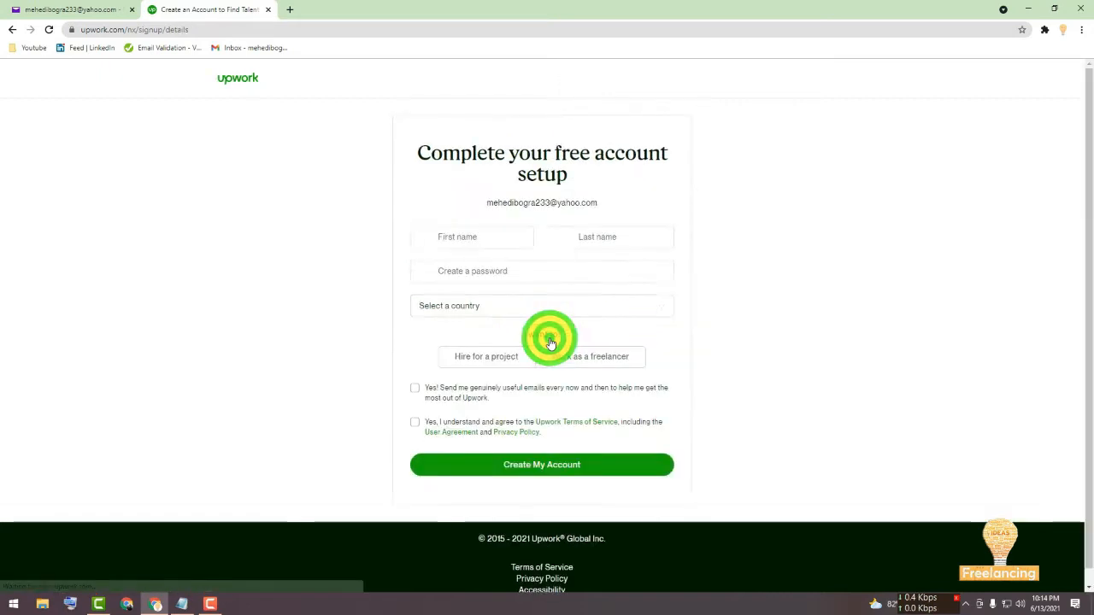
Fill in the account holder's first and last name on the account setup form.
left_click(475, 237)
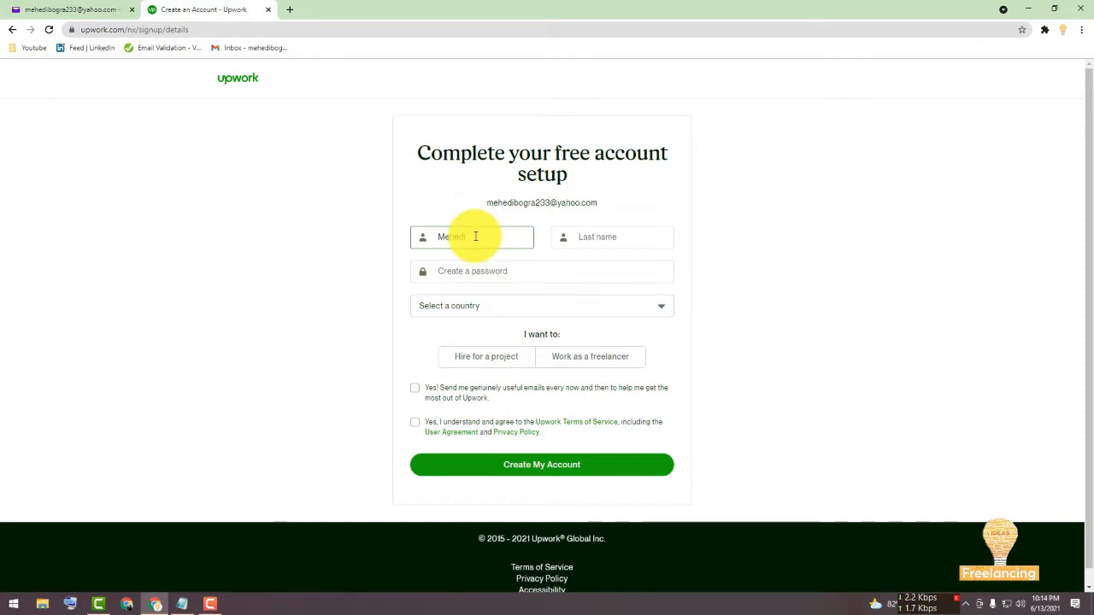
key("Tab")
type("H")
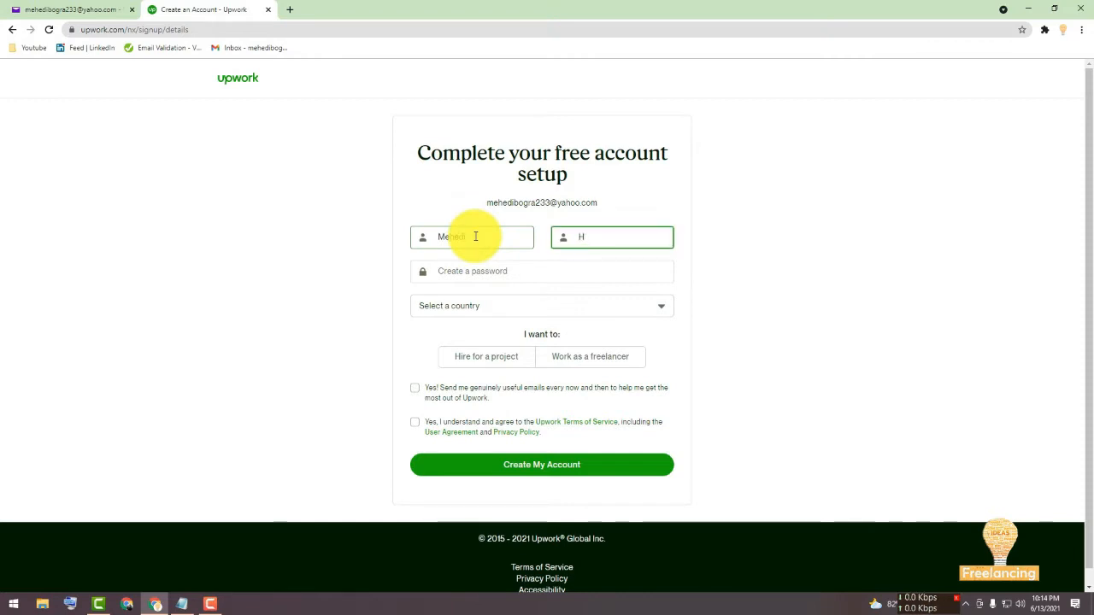
type("asan")
key("Tab")
Enter the new account password.
type("•")
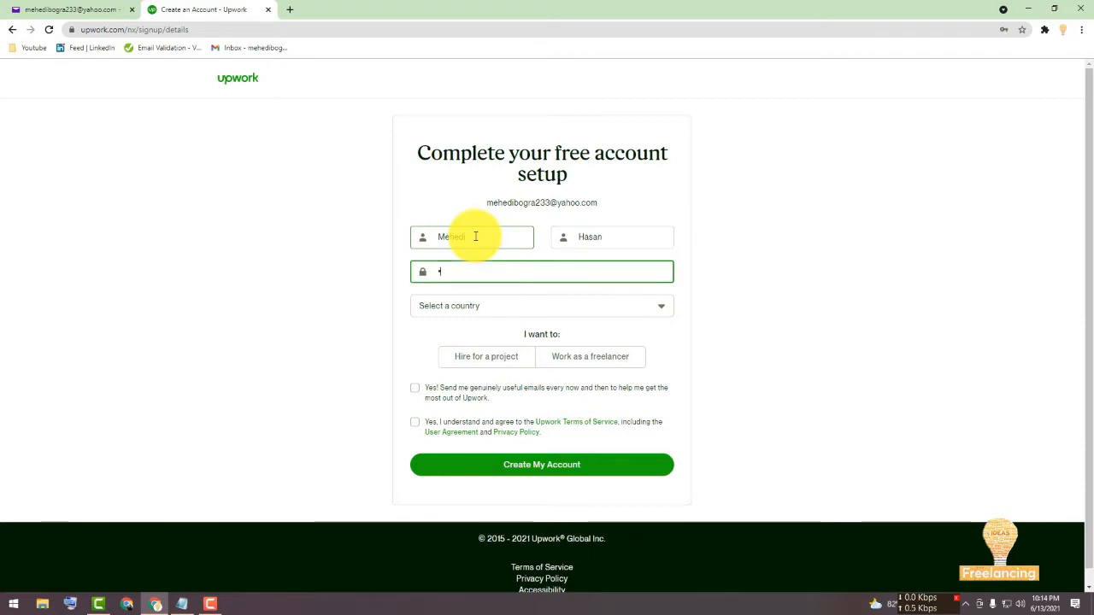
type("•••••••••••")
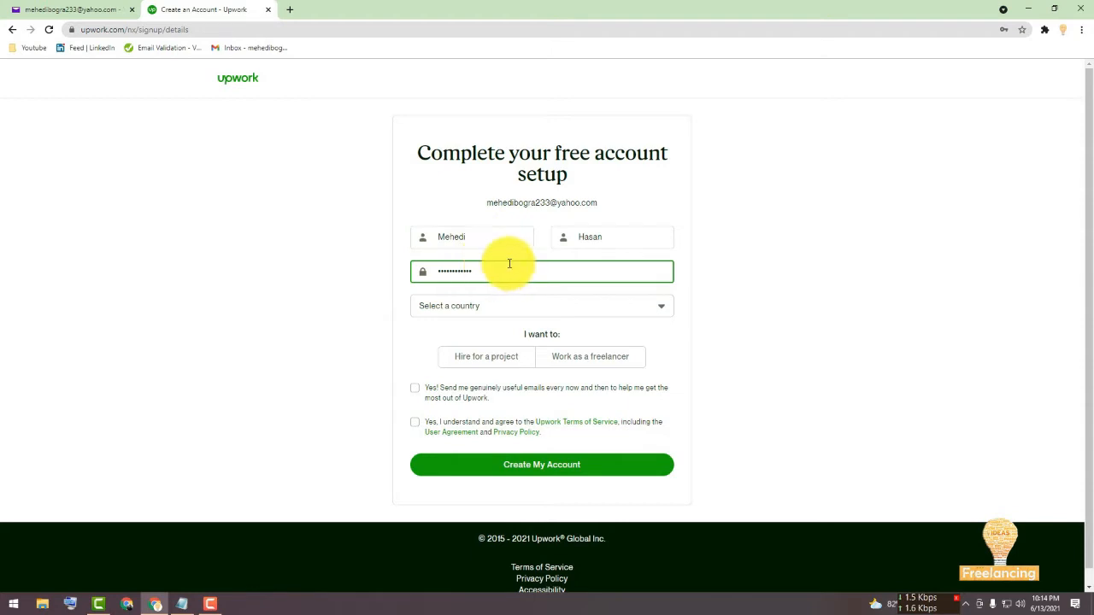
left_click(680, 272)
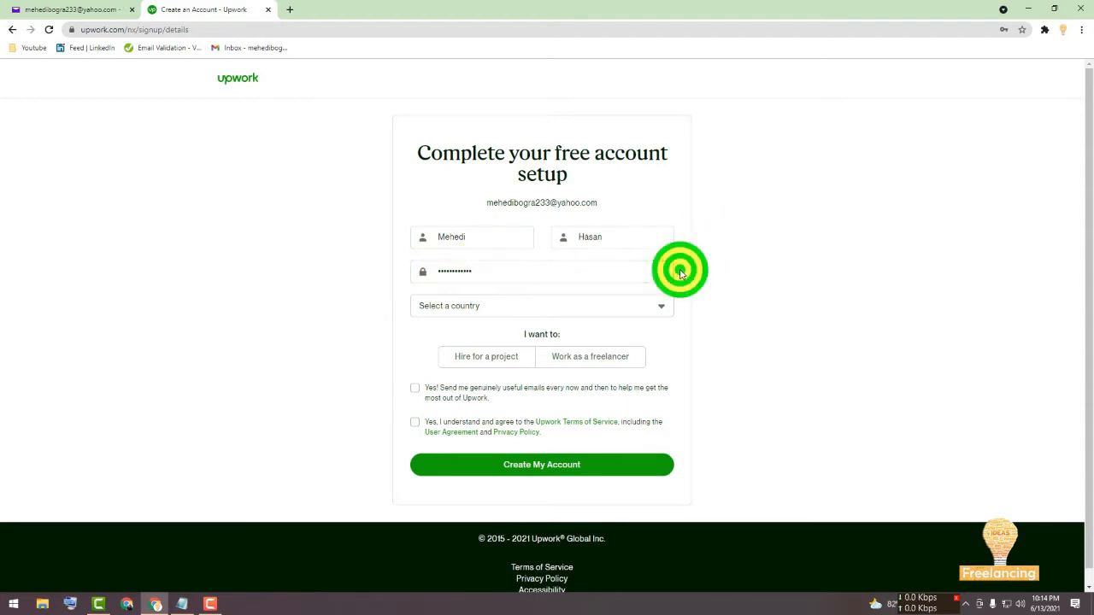
Search the country list for Bangladesh and select it.
left_click(485, 306)
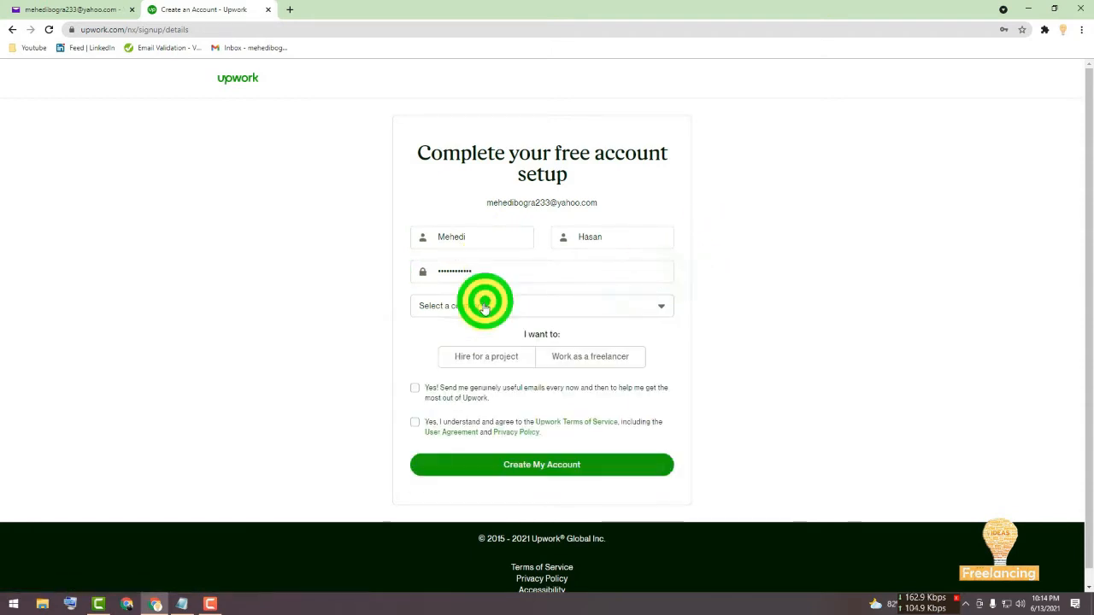
left_click(461, 330)
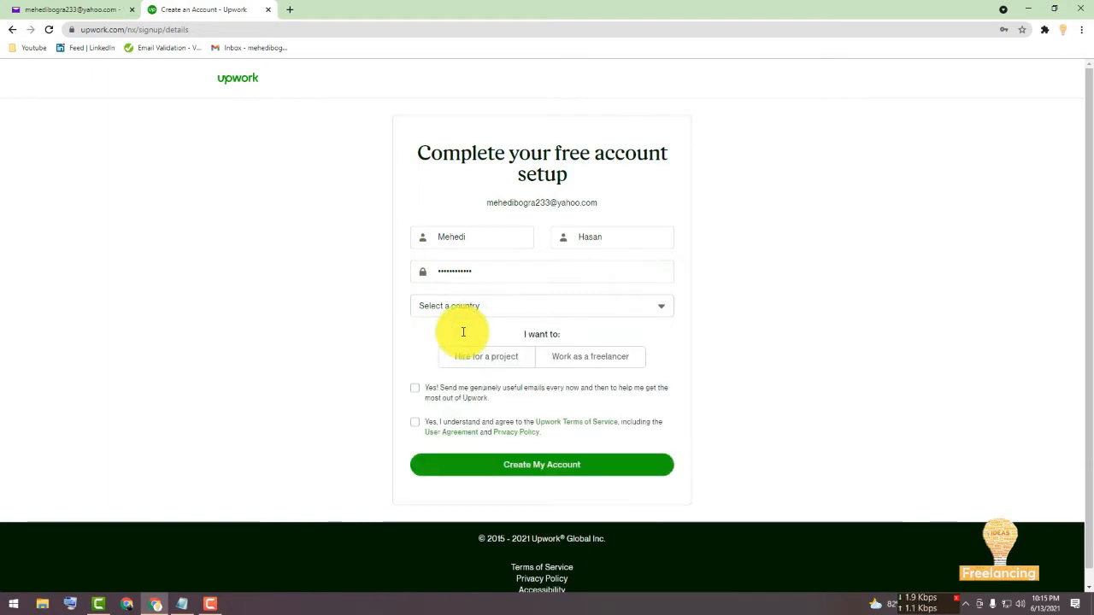
left_click(463, 310)
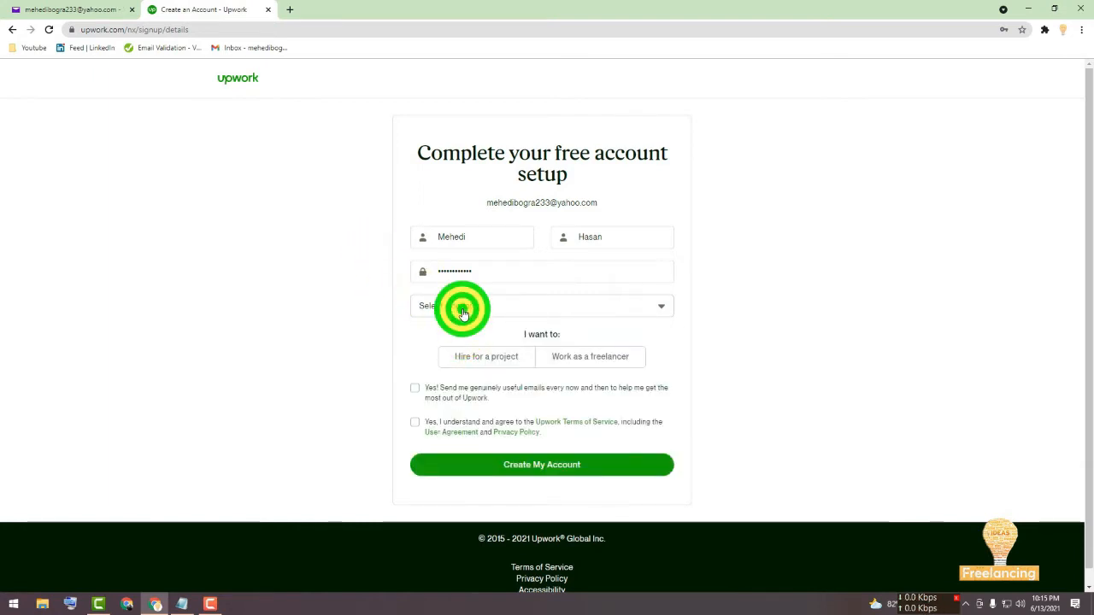
type("bangal")
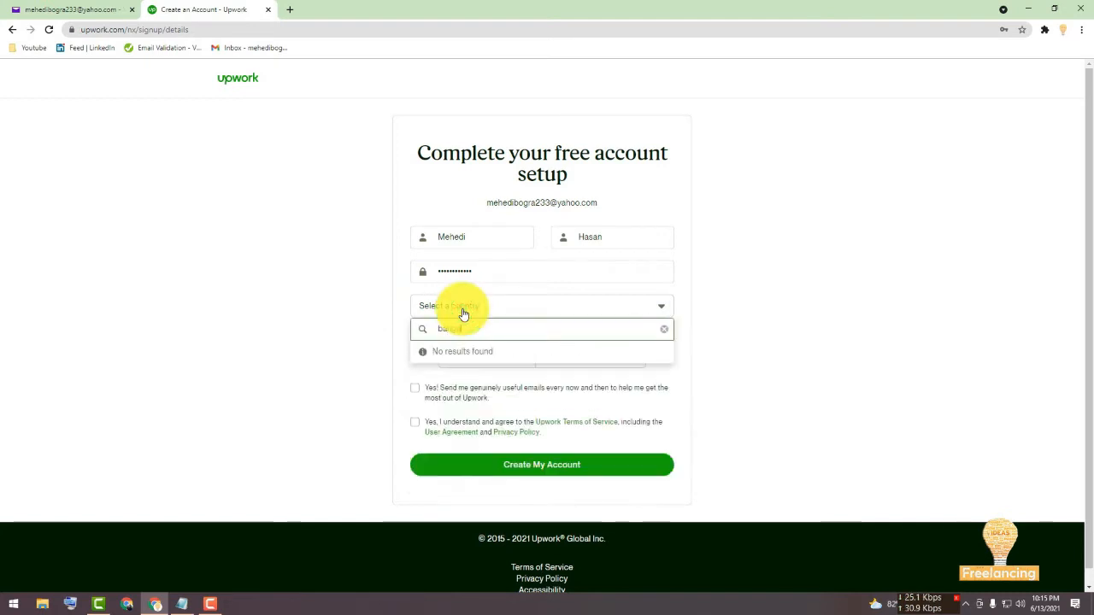
key("BackSpace")
key("BackSpace")
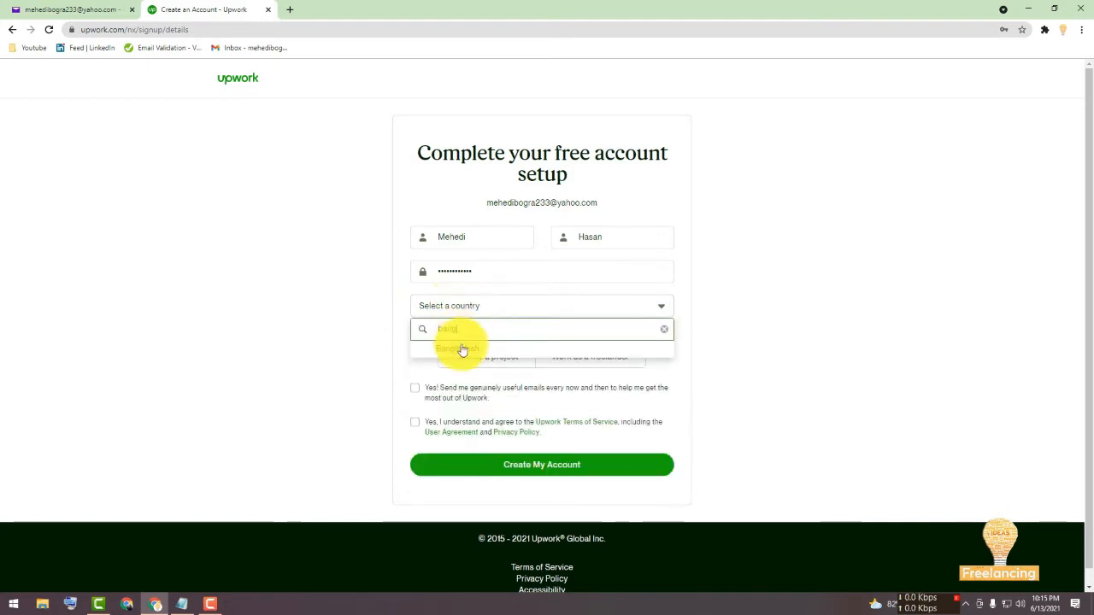
left_click(459, 348)
Choose to work as a freelancer.
left_click(578, 362)
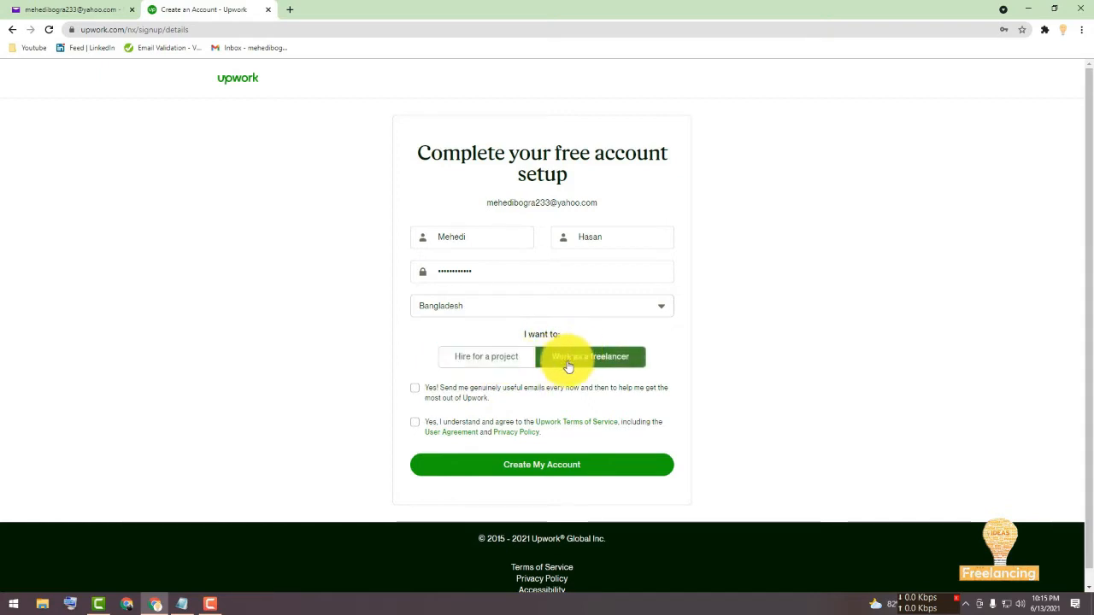
left_click(502, 365)
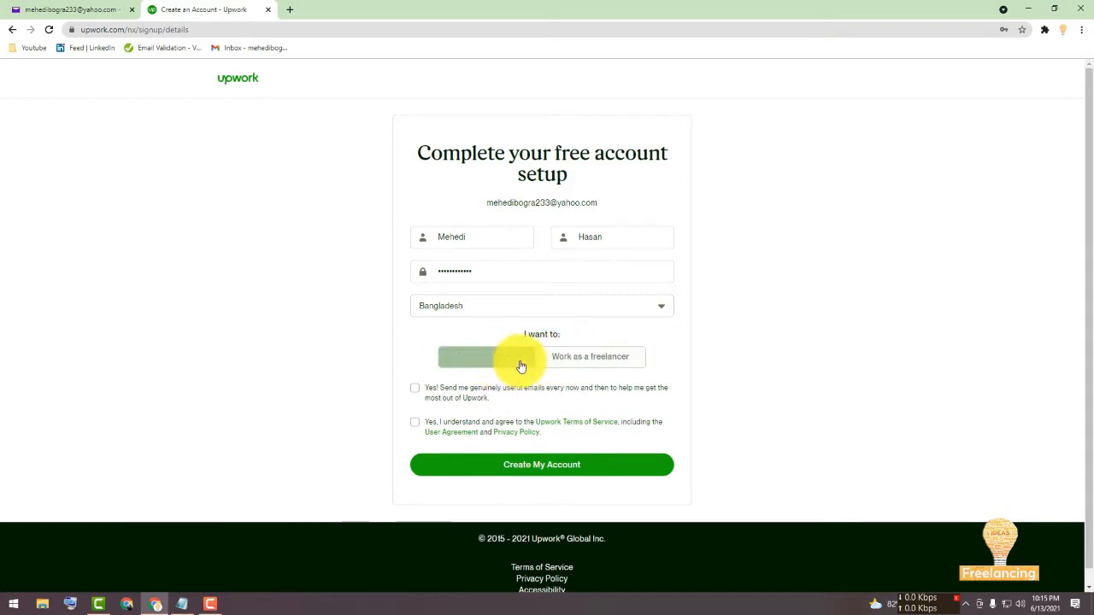
left_click(562, 363)
left_click(578, 364)
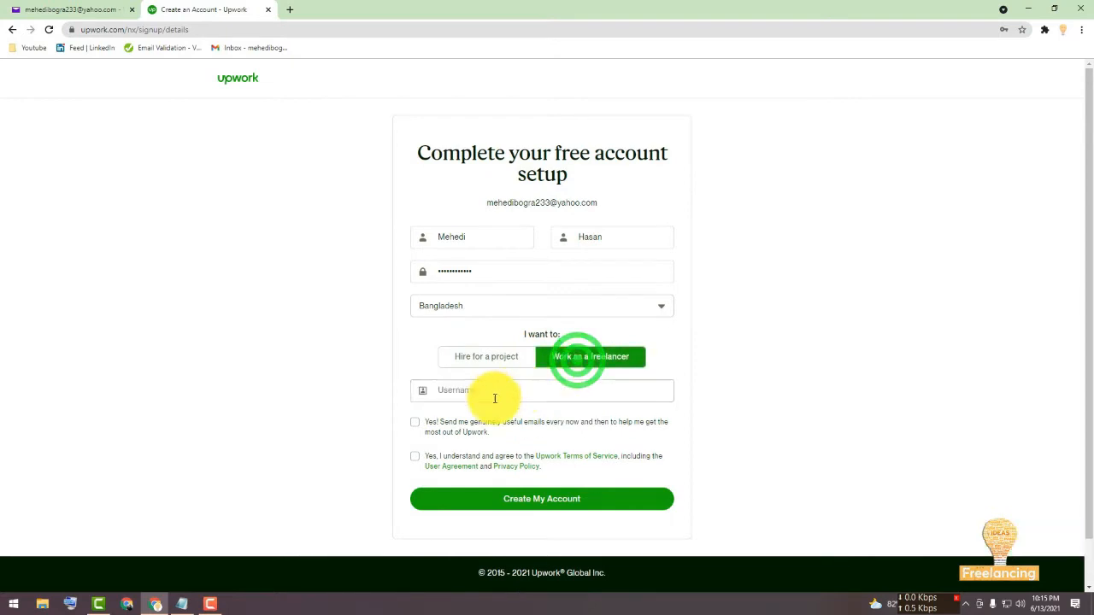
Copy the e-mail's user part from the shown address and paste it as the username.
left_click(447, 390)
left_click(471, 390)
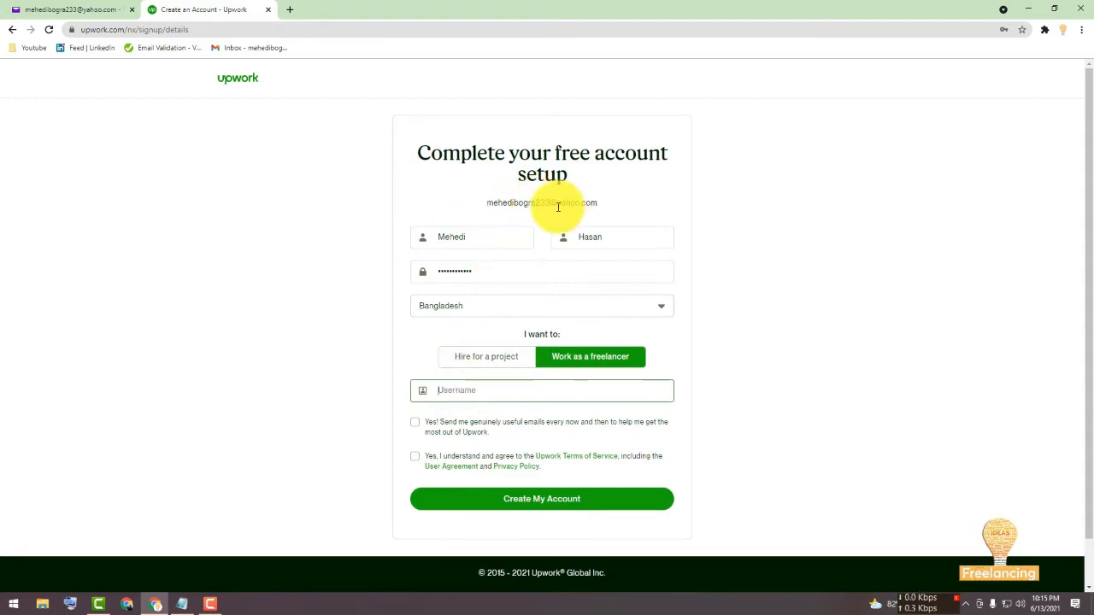
left_click_drag(551, 203, 490, 209)
key("ctrl+c")
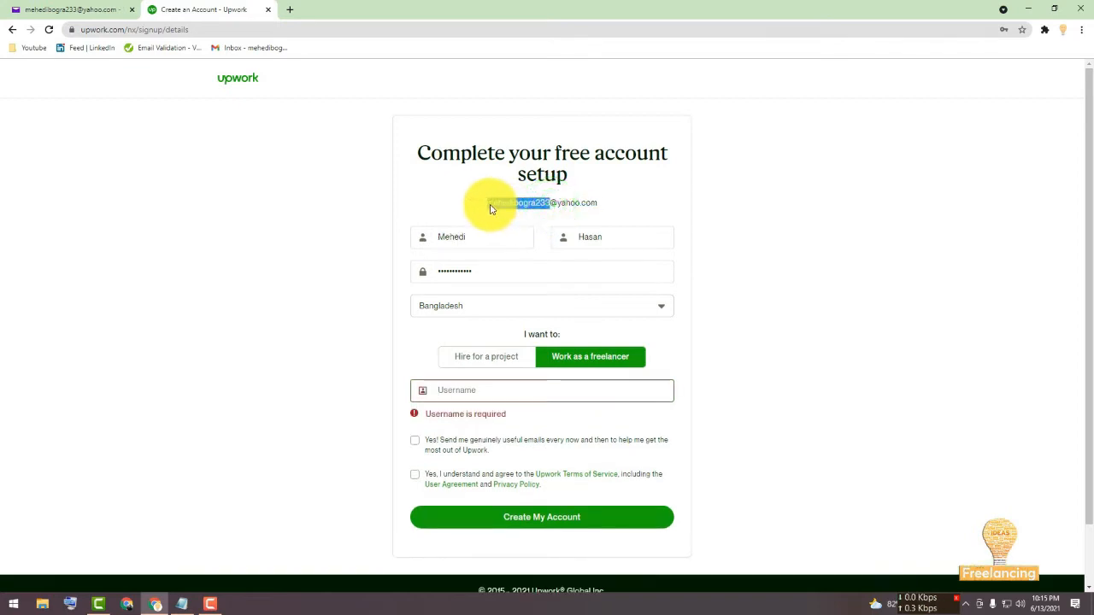
left_click(476, 393)
key("ctrl+v")
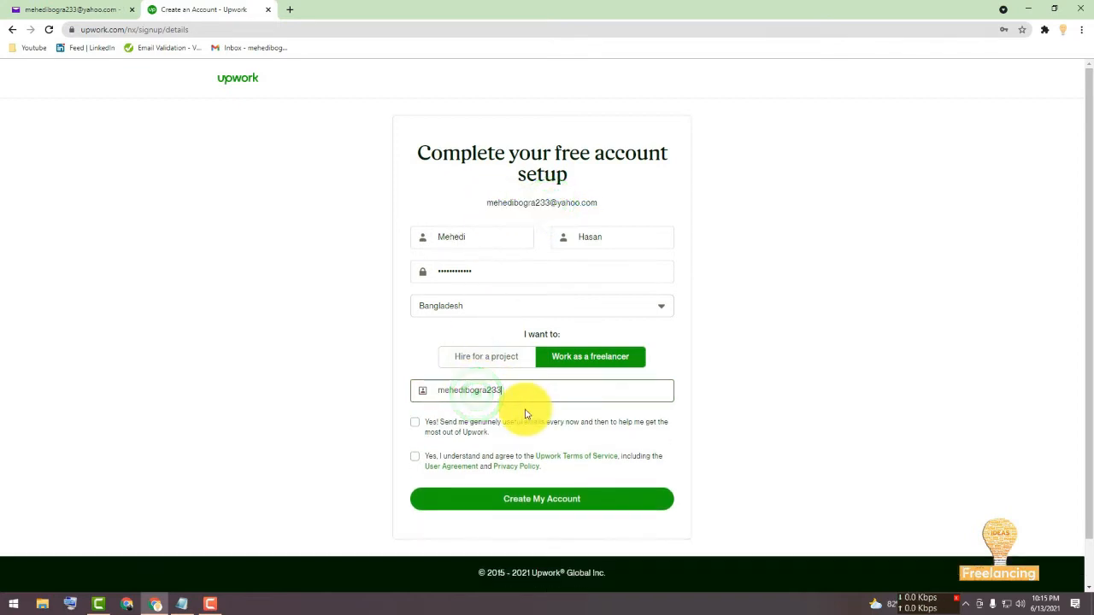
Accept the marketing e-mails and terms of service options, then create the account.
left_click(417, 427)
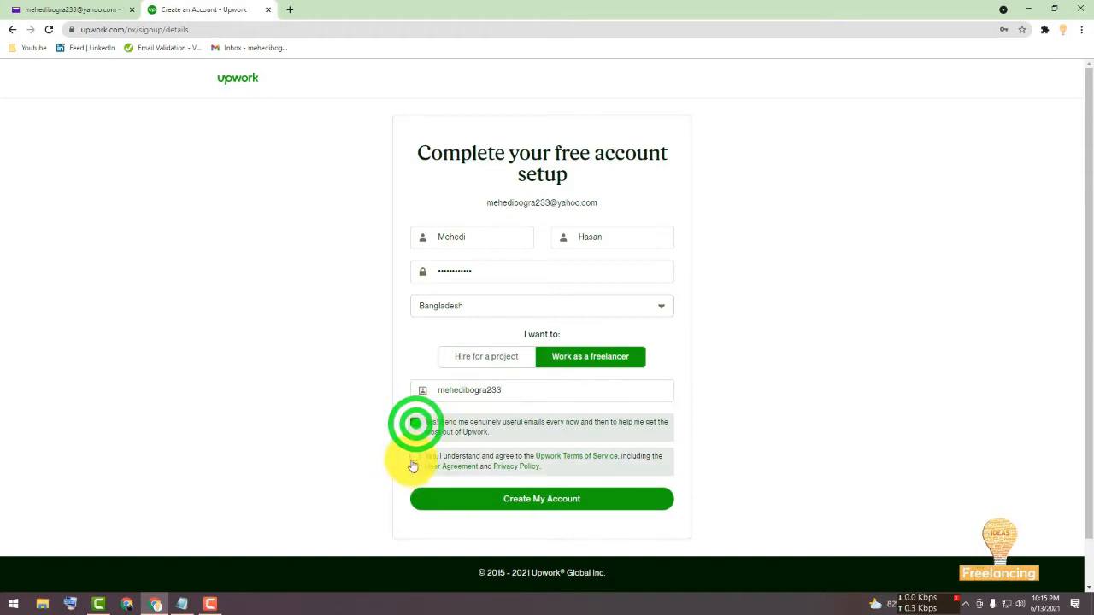
left_click(415, 457)
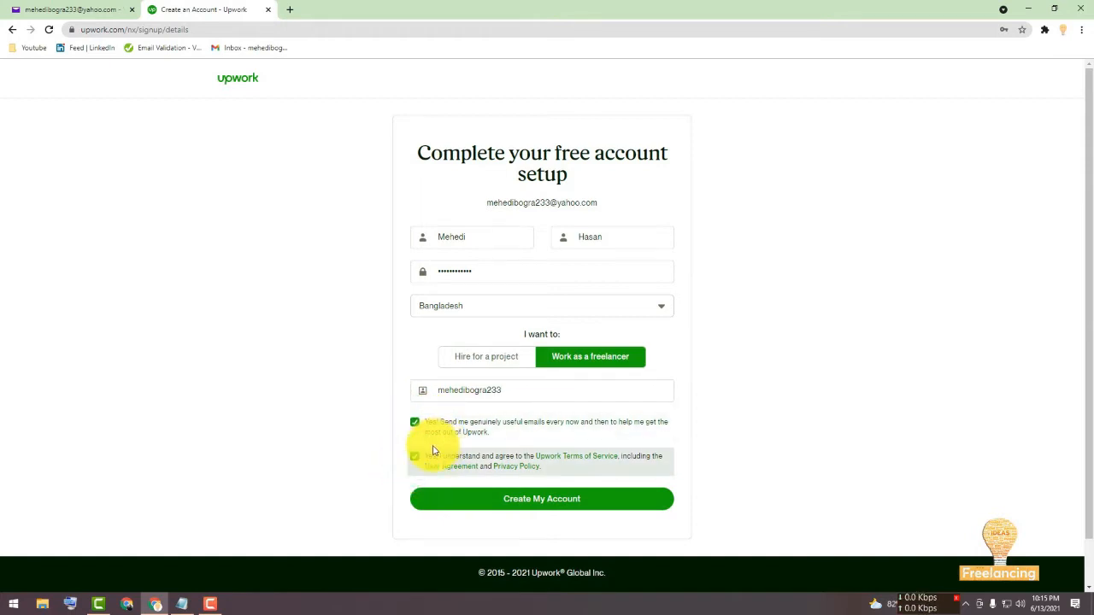
left_click(525, 502)
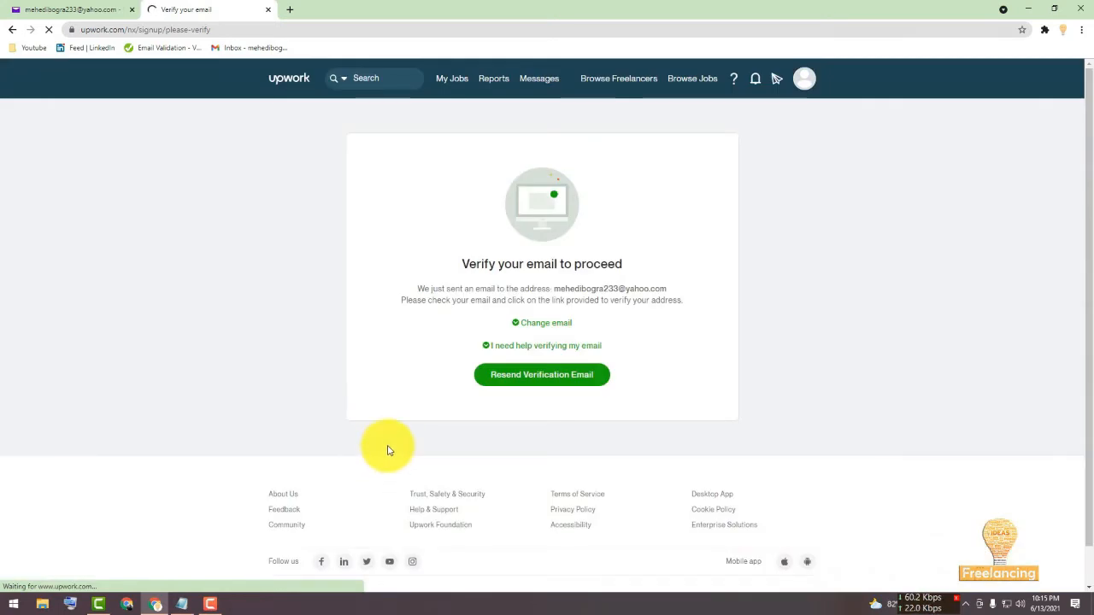
Open the Upwork verification e-mail in the mail inbox and verify the e-mail address.
left_click(51, 7)
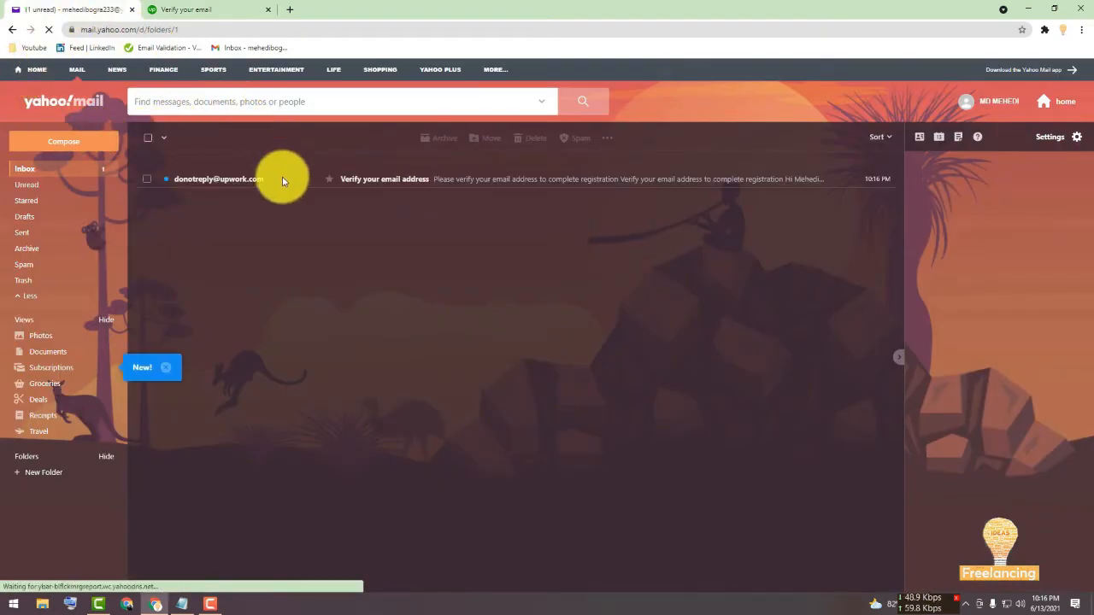
left_click(281, 180)
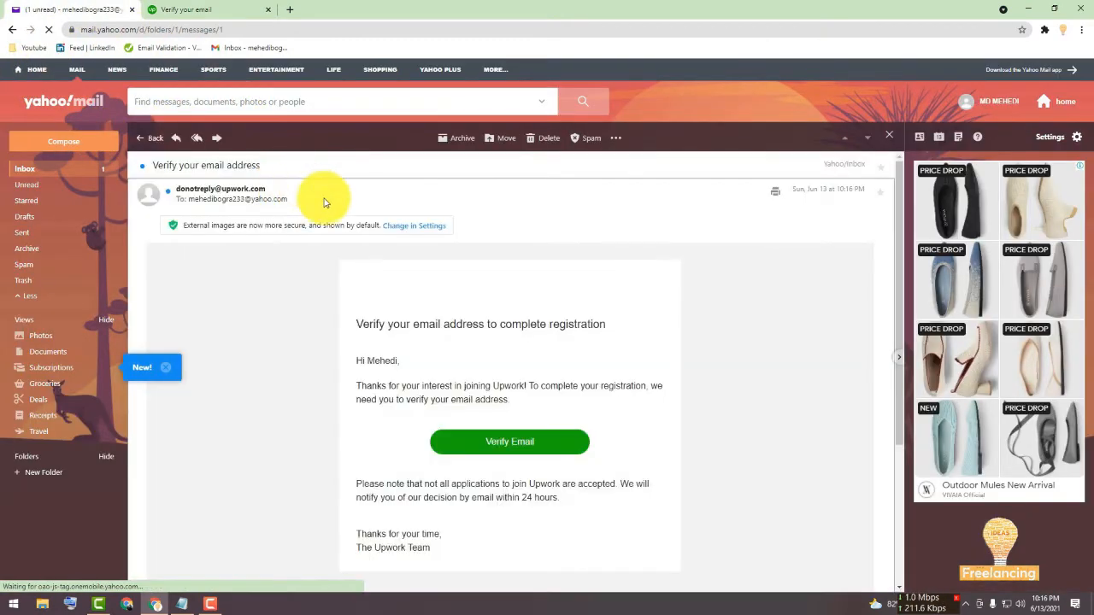
left_click(487, 444)
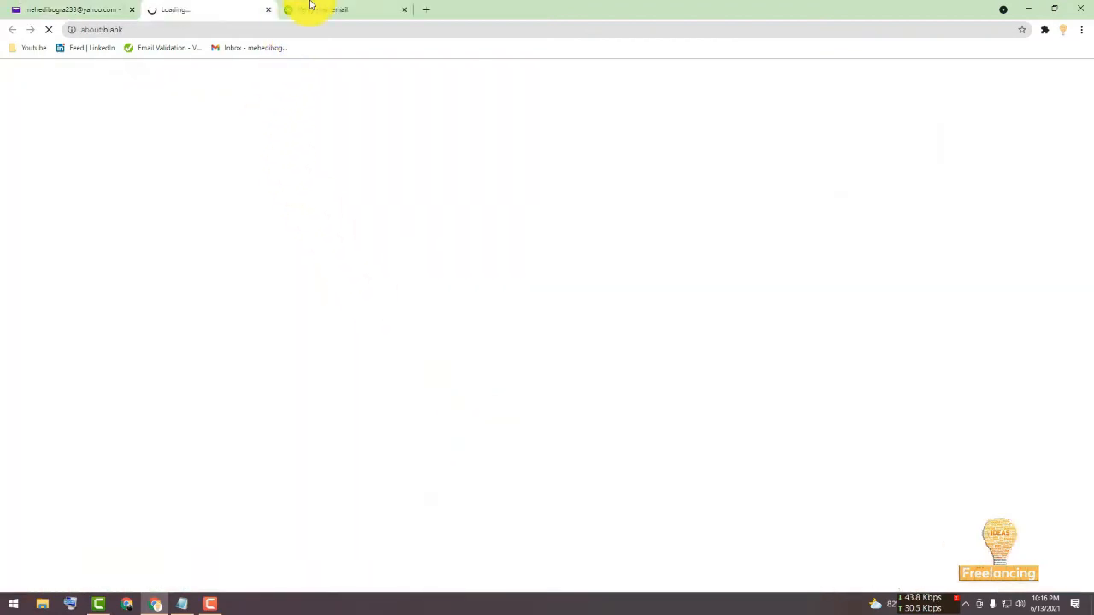
Close the old verification tab and continue on the Join Upwork as a freelancer page.
left_click(310, 5)
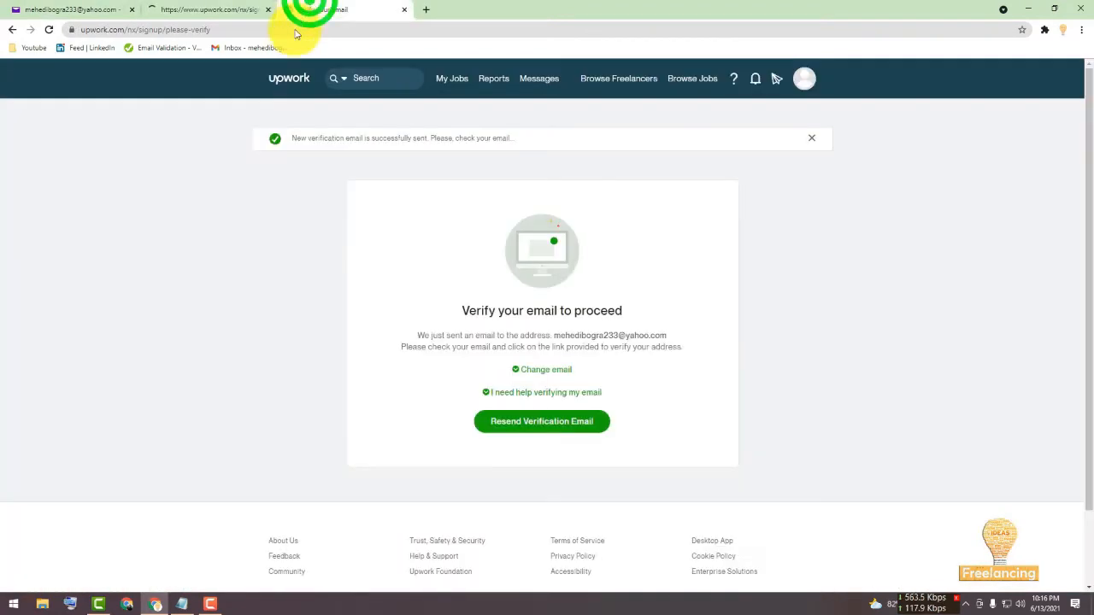
key("ctrl+w")
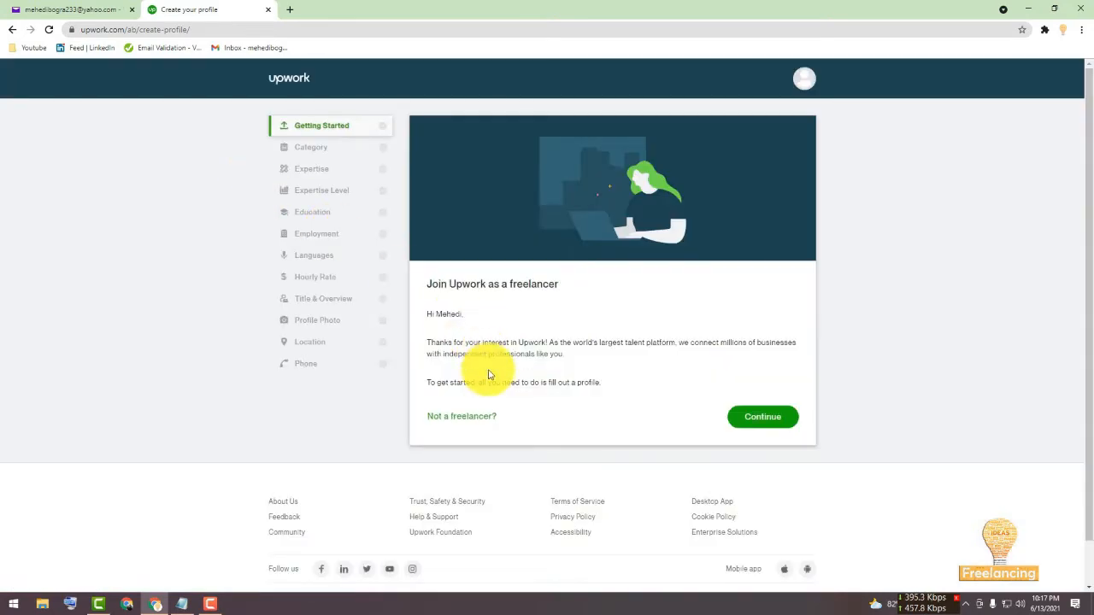
left_click(760, 415)
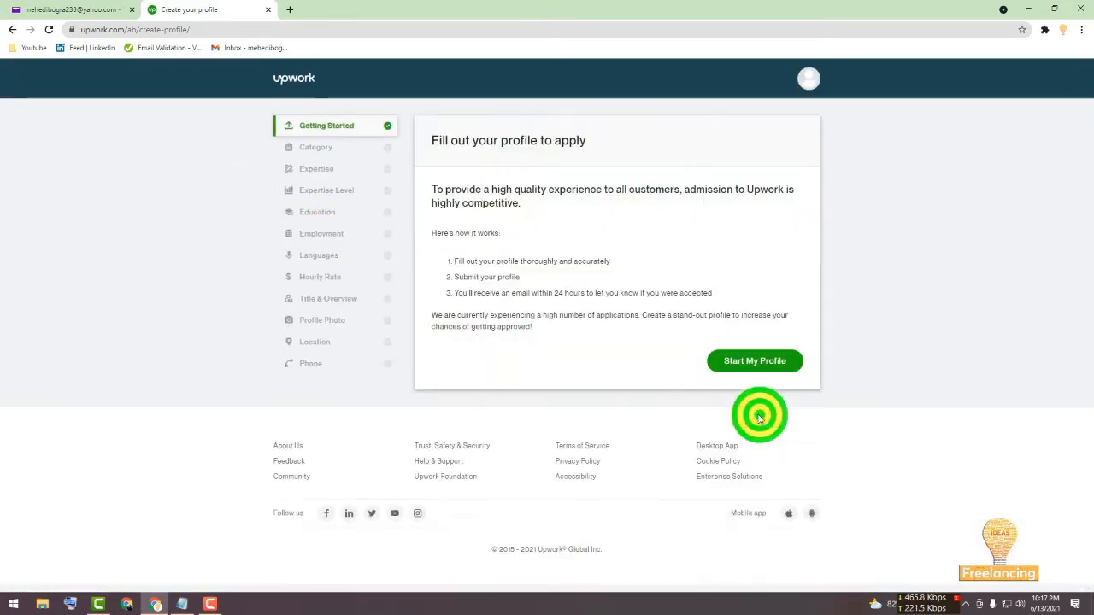
Start the freelancer profile and choose to fill it out manually instead of uploading a LinkedIn profile.
left_click(753, 363)
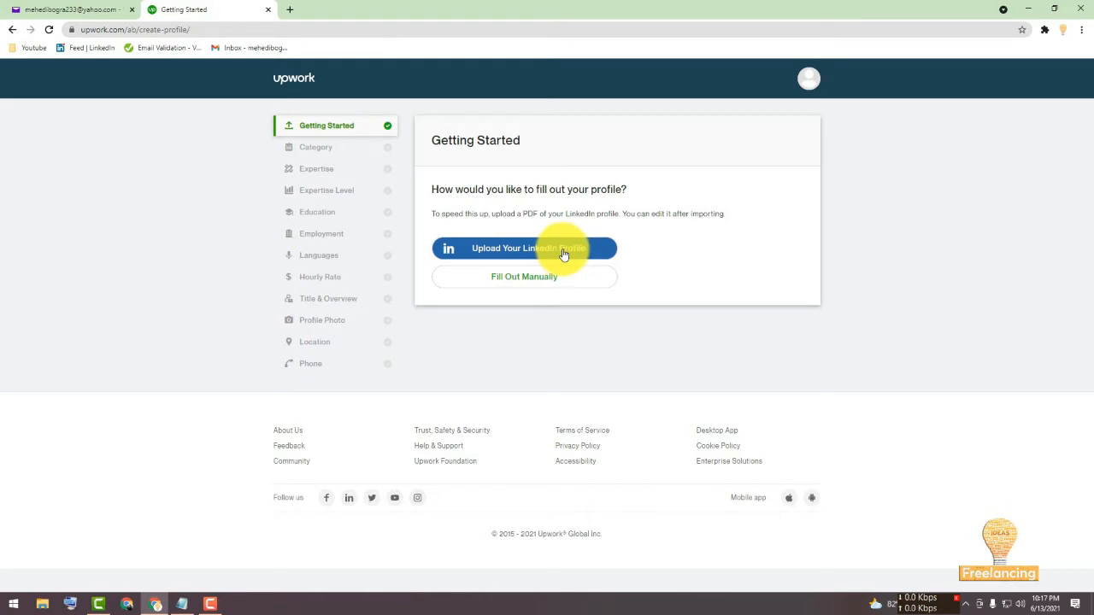
left_click(505, 282)
left_click(519, 276)
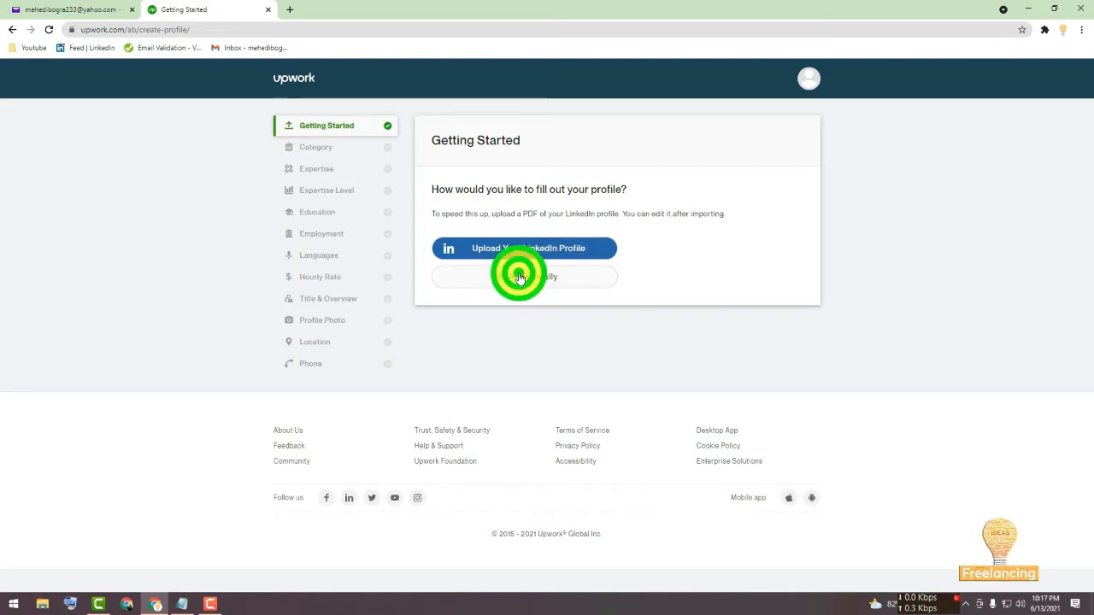
left_click(523, 256)
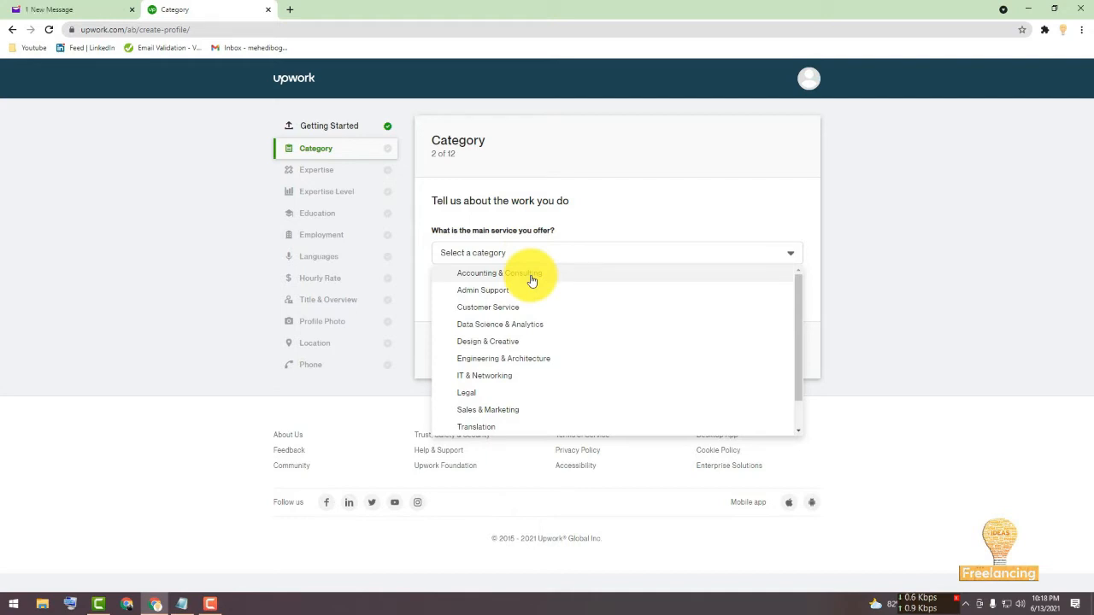
Set the main service to Accounting & Consulting with the Accounting specialty and continue.
left_click(531, 276)
left_click(499, 295)
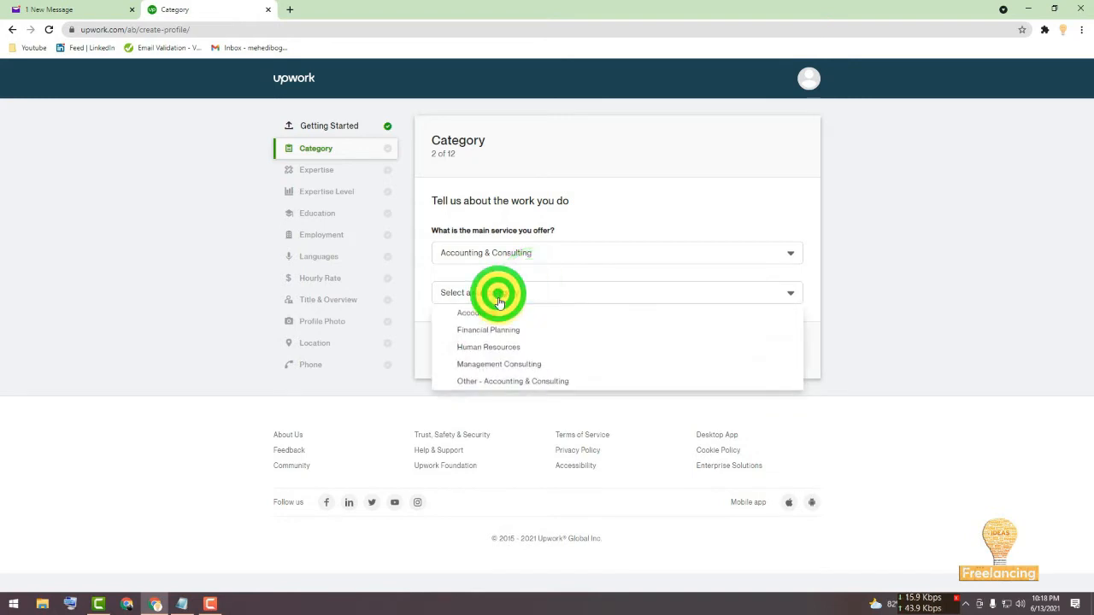
left_click(501, 314)
left_click(775, 351)
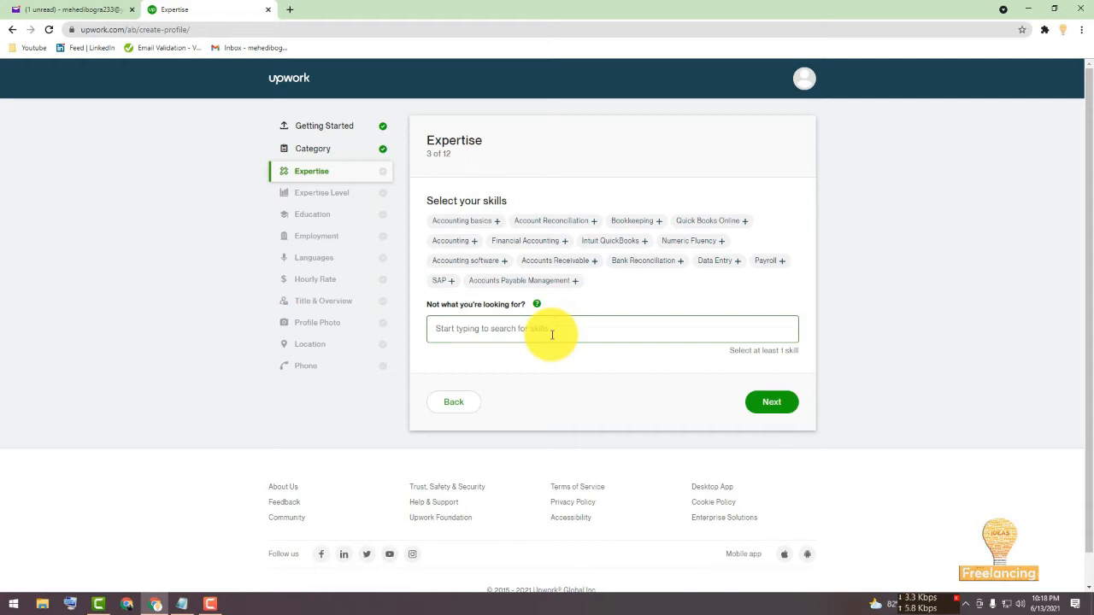
left_click(203, 597)
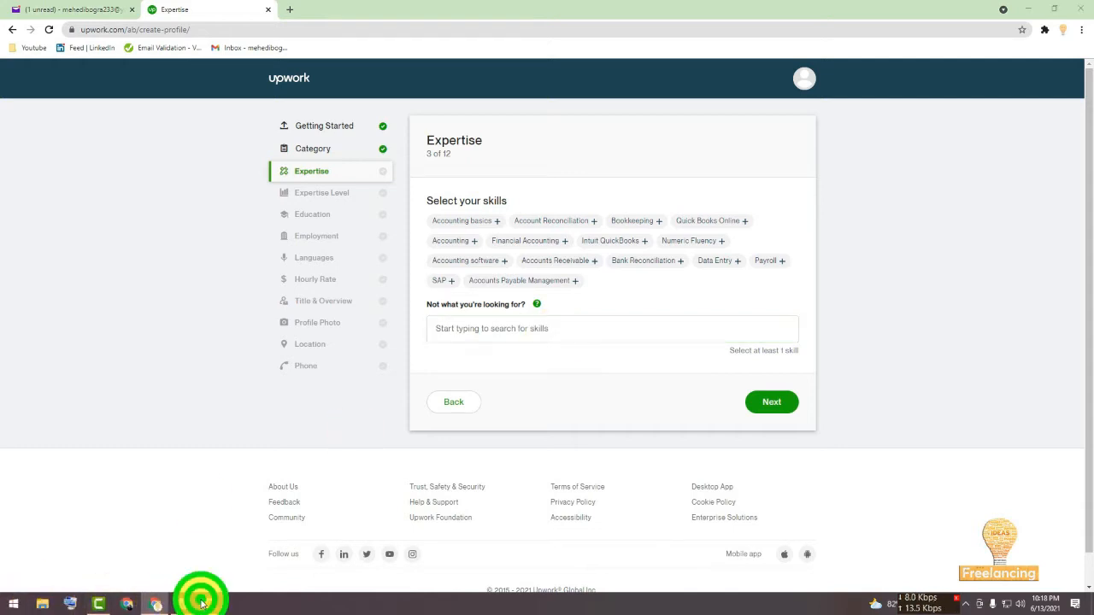
left_click(263, 536)
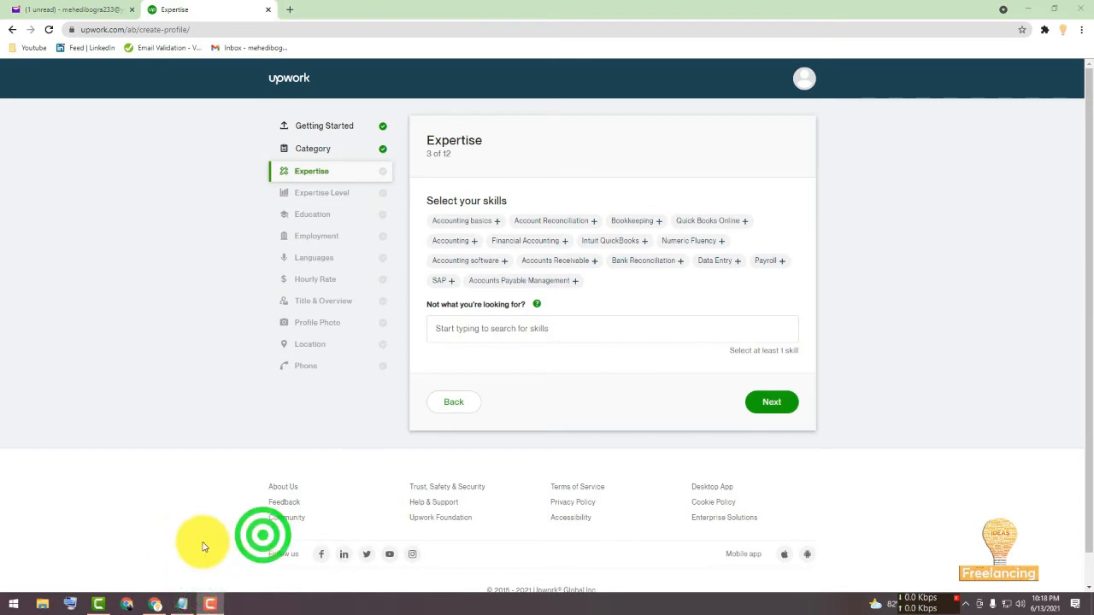
left_click(159, 541)
Search the skills for "project" and add Project Management.
left_click(527, 328)
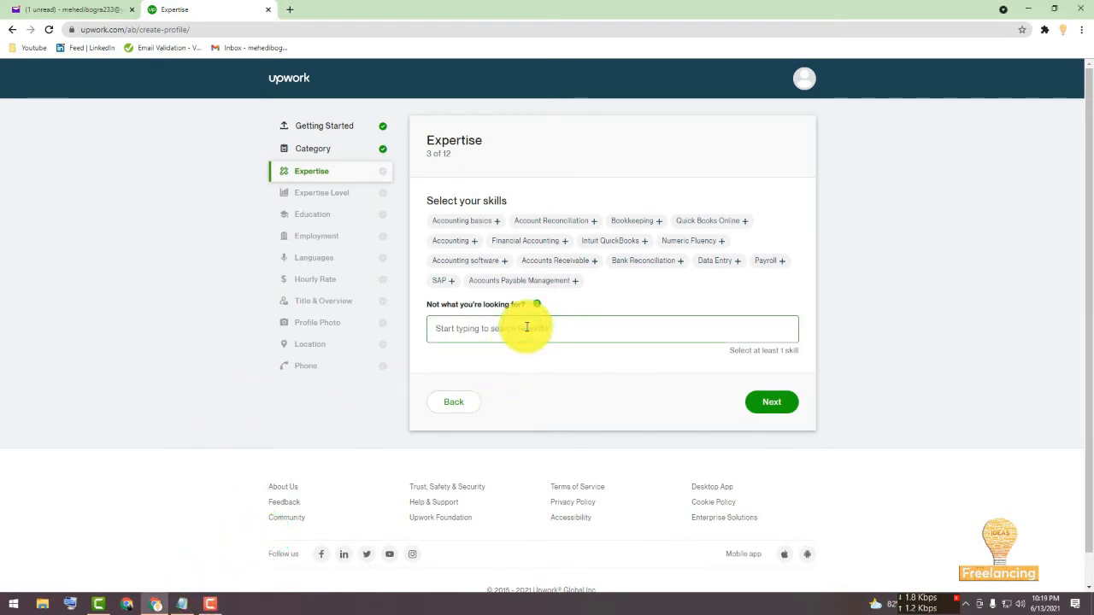
type("p")
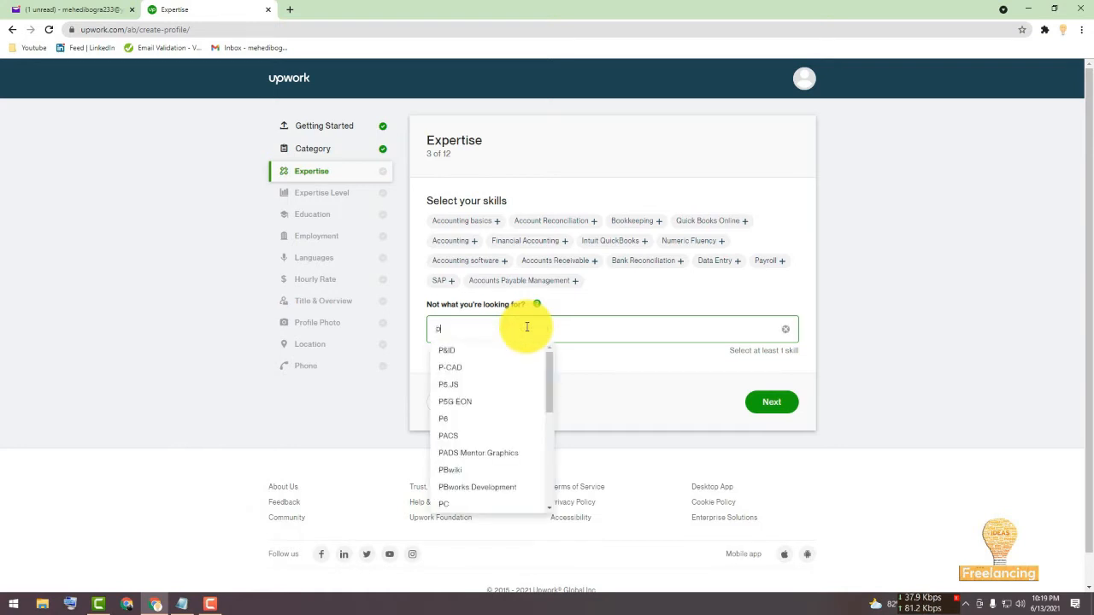
type("roject")
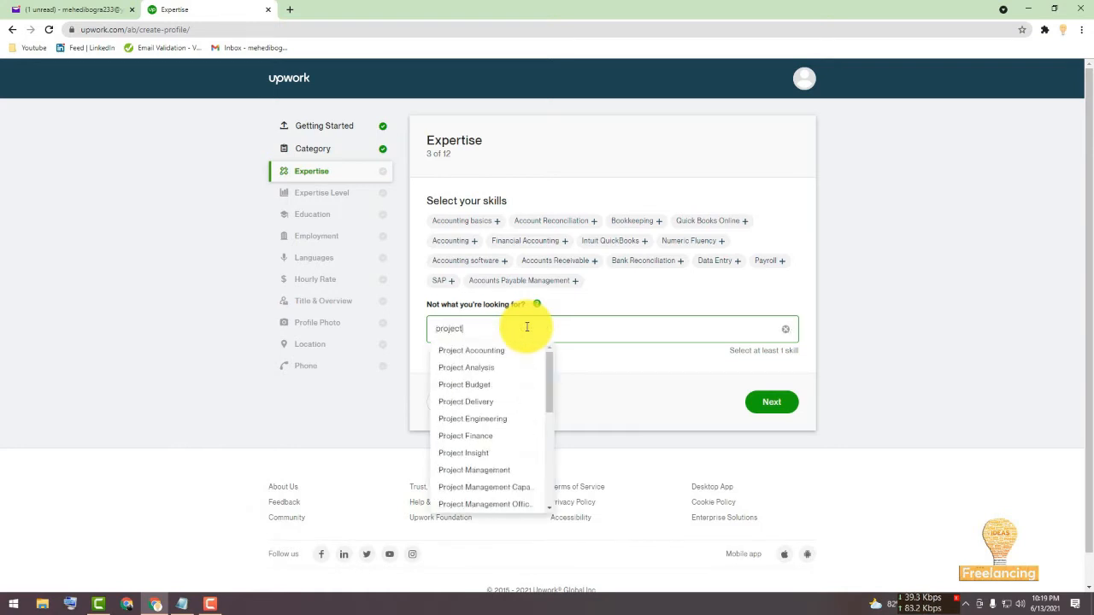
left_click(492, 469)
Search "project" again and add the Project Management Capability skill.
left_click(547, 324)
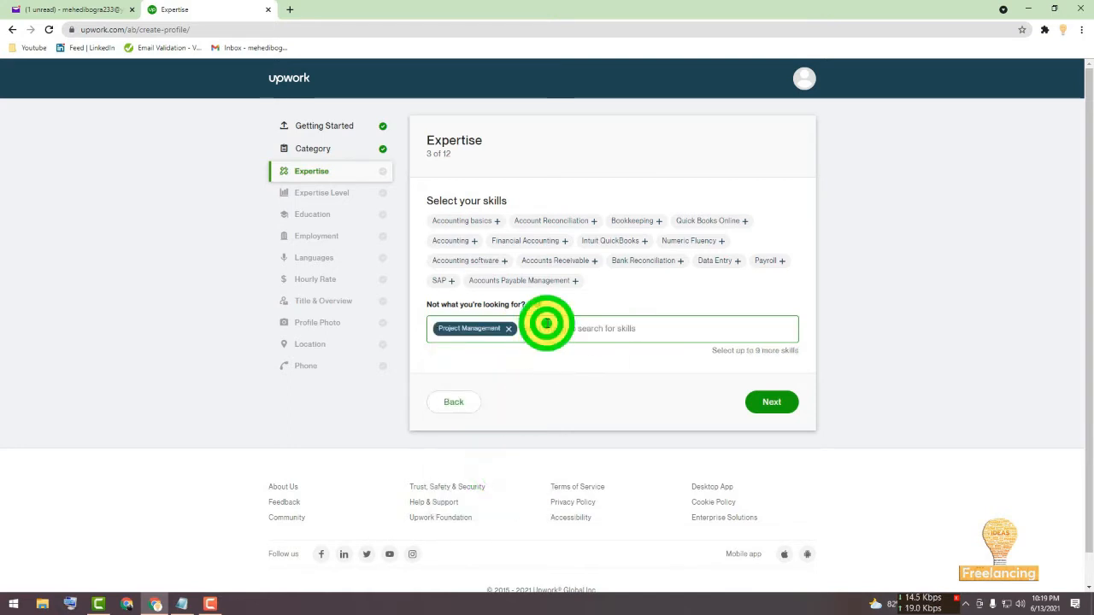
left_click(442, 330)
left_click(556, 325)
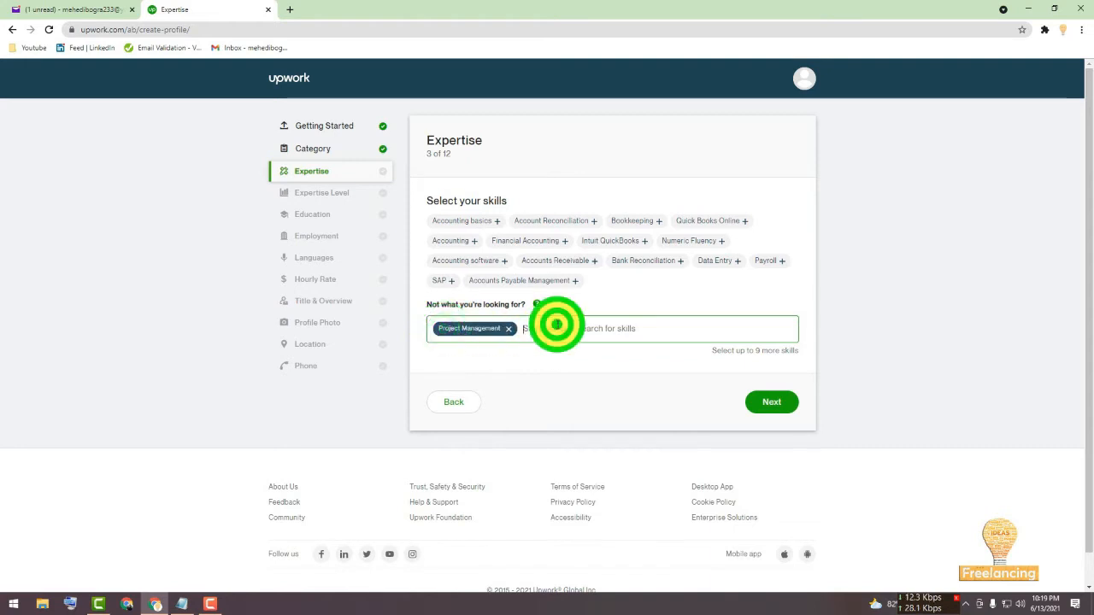
type("project")
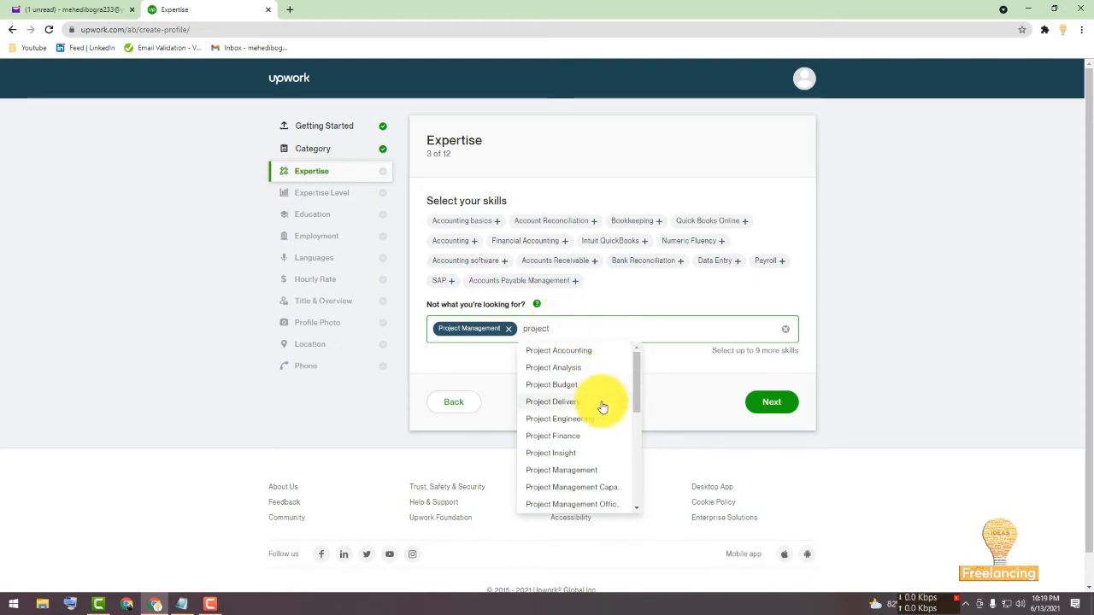
left_click(580, 489)
Search "project manage" and add the Project Management Office (PMO) skill.
left_click(660, 326)
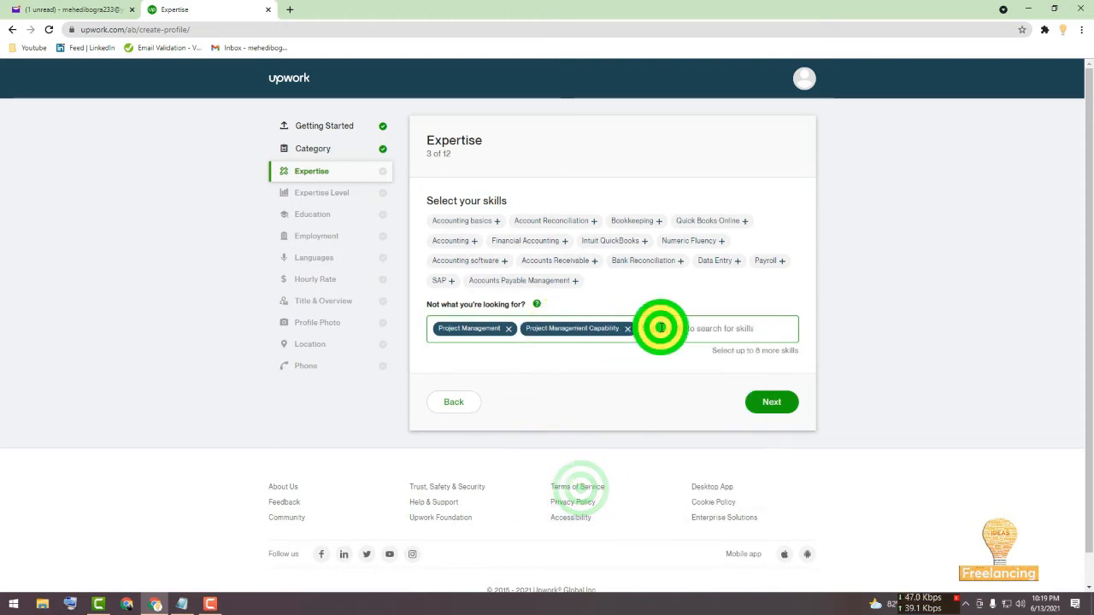
type("project")
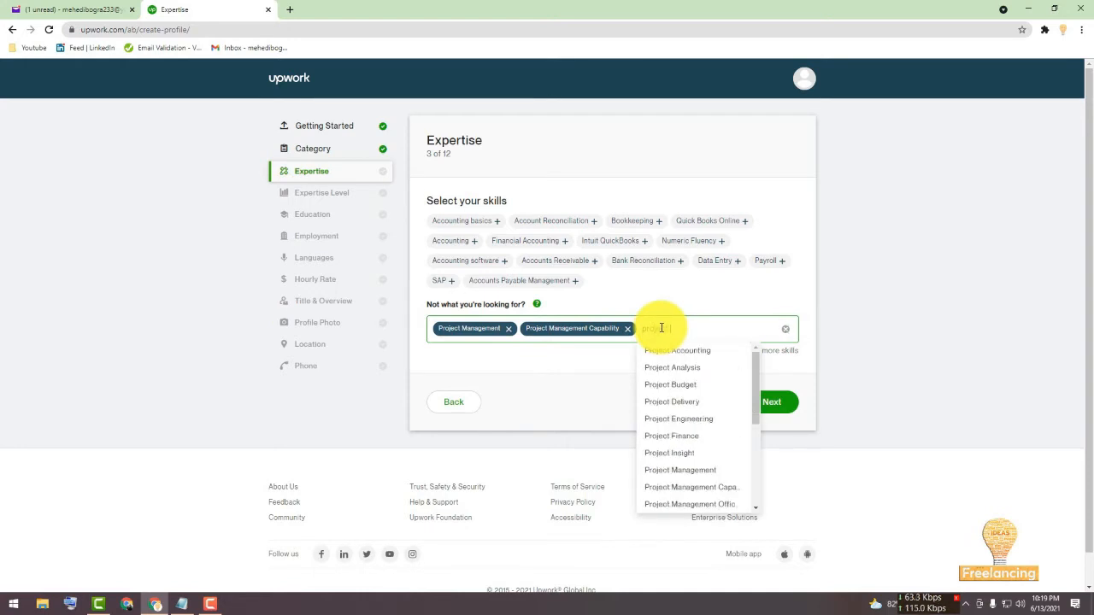
type(" manage")
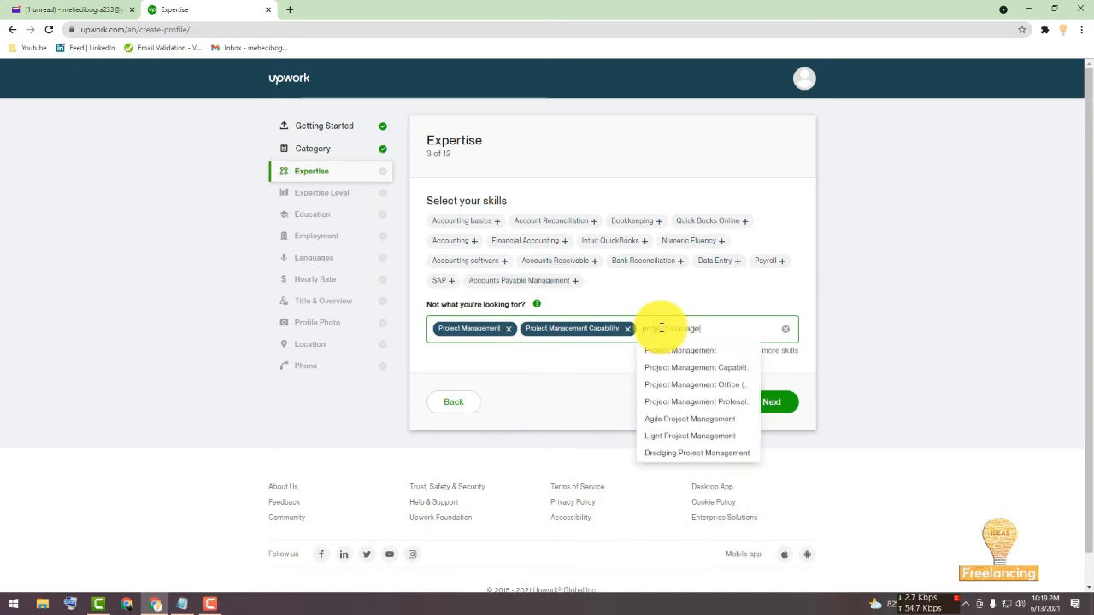
left_click(683, 387)
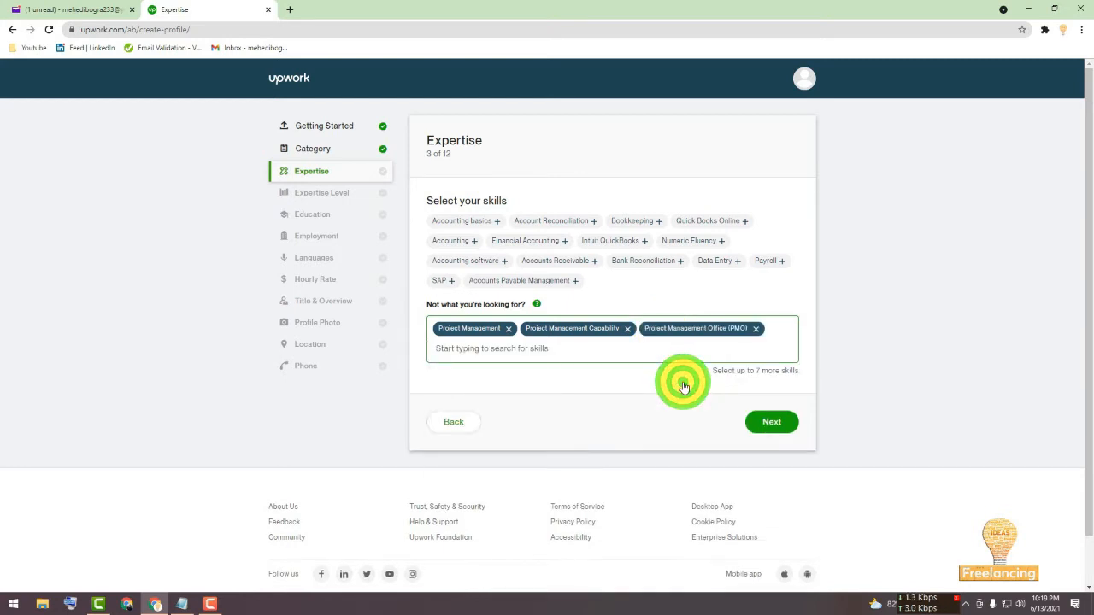
Search the skills for "project" and add Project Management Professional.
left_click(522, 350)
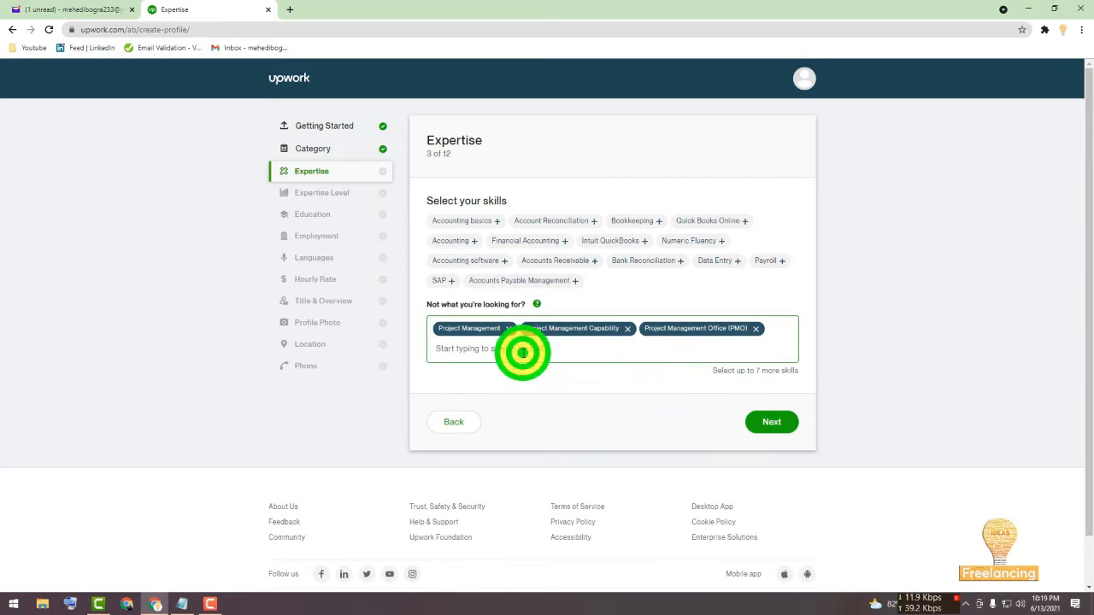
type("p")
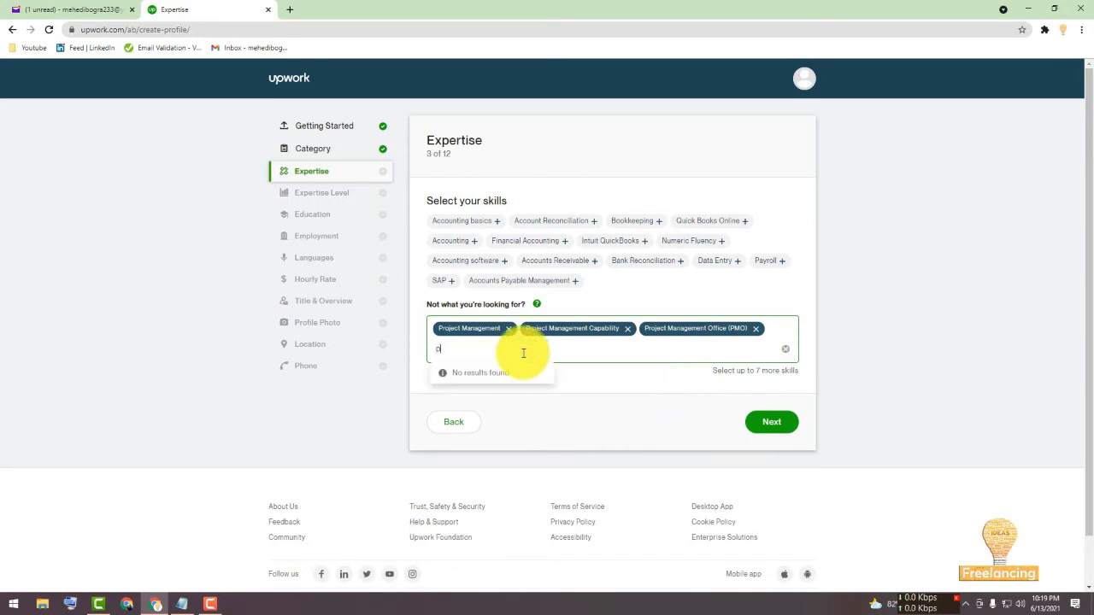
type("rojhec")
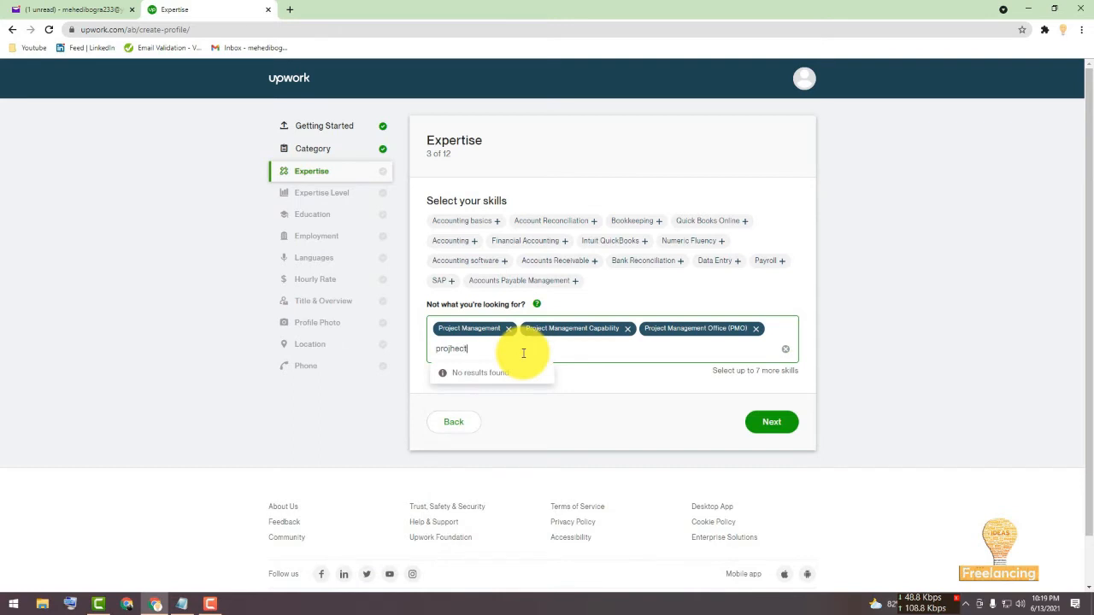
type("t")
key("BackSpace")
key("BackSpace")
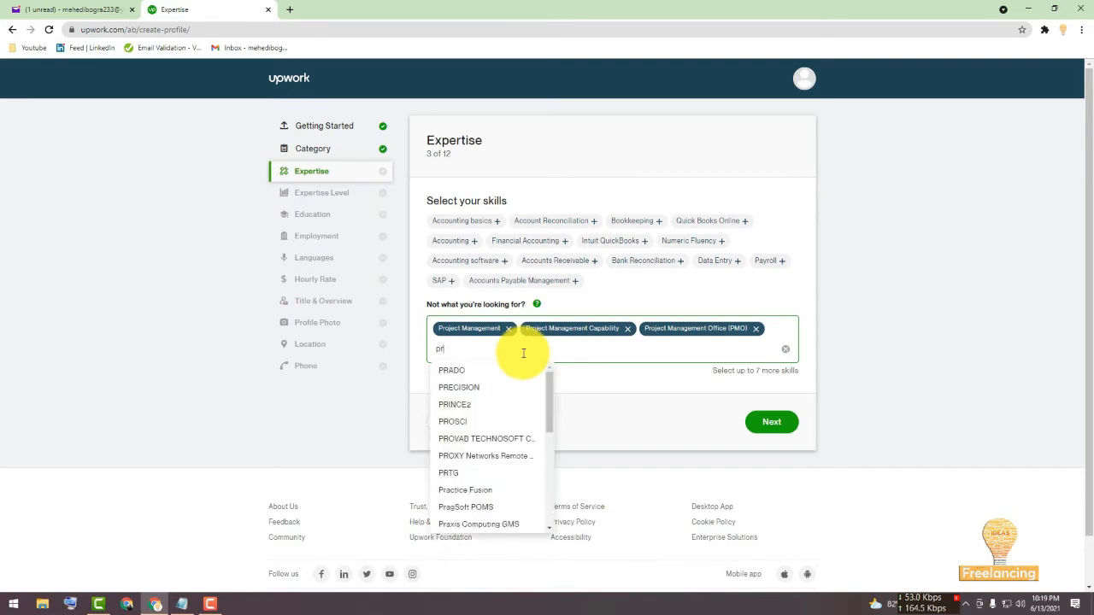
type("oject ")
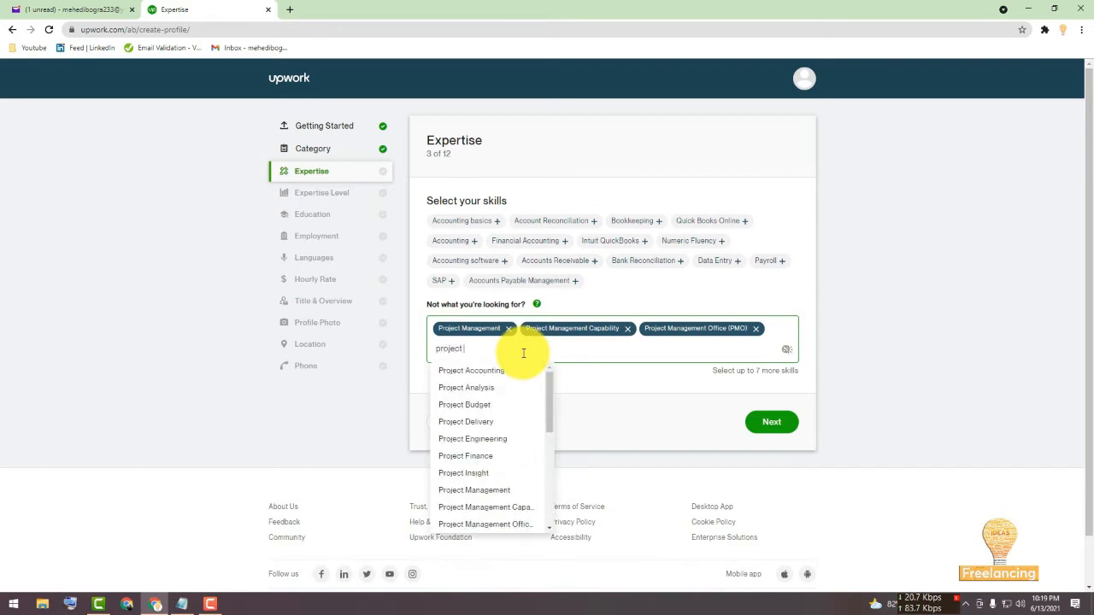
type("mangem")
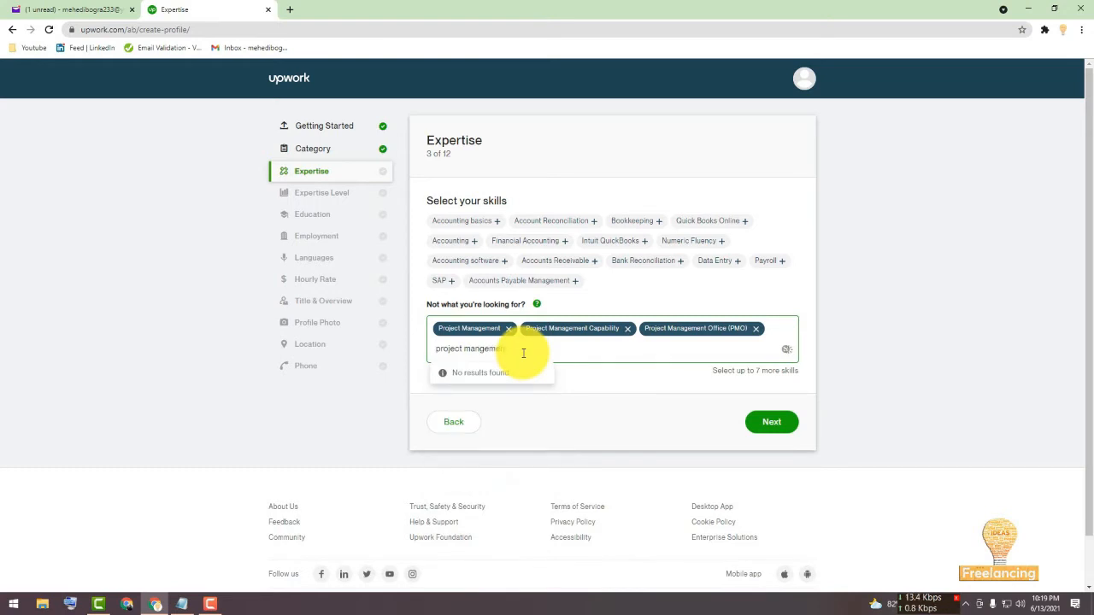
key("BackSpace")
key("BackSpace")
key("BackSpace")
key("BackSpace")
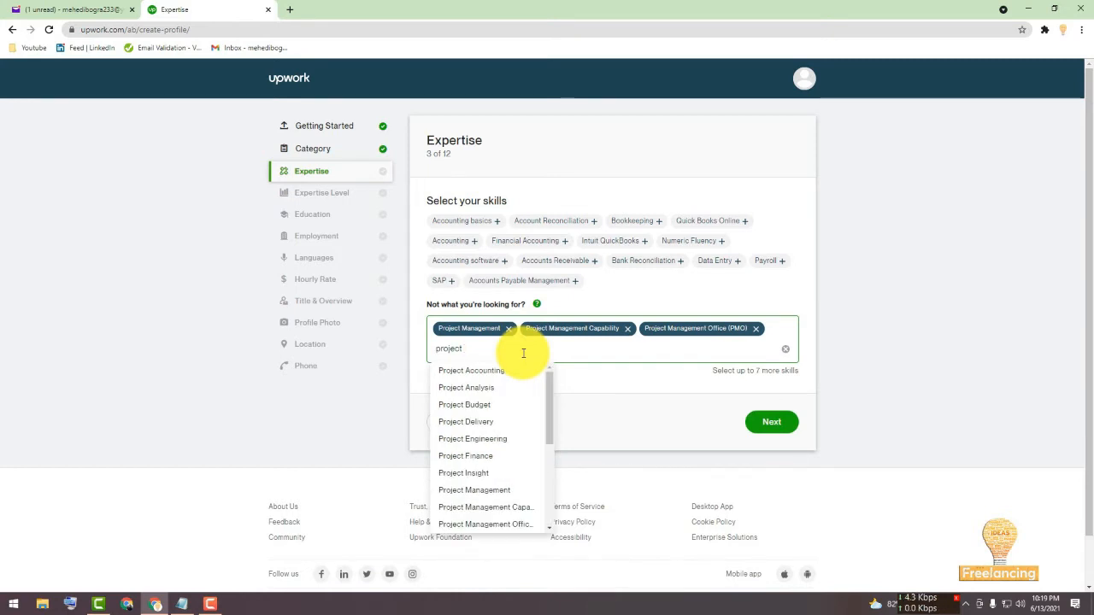
scroll(524, 483, "down", 4)
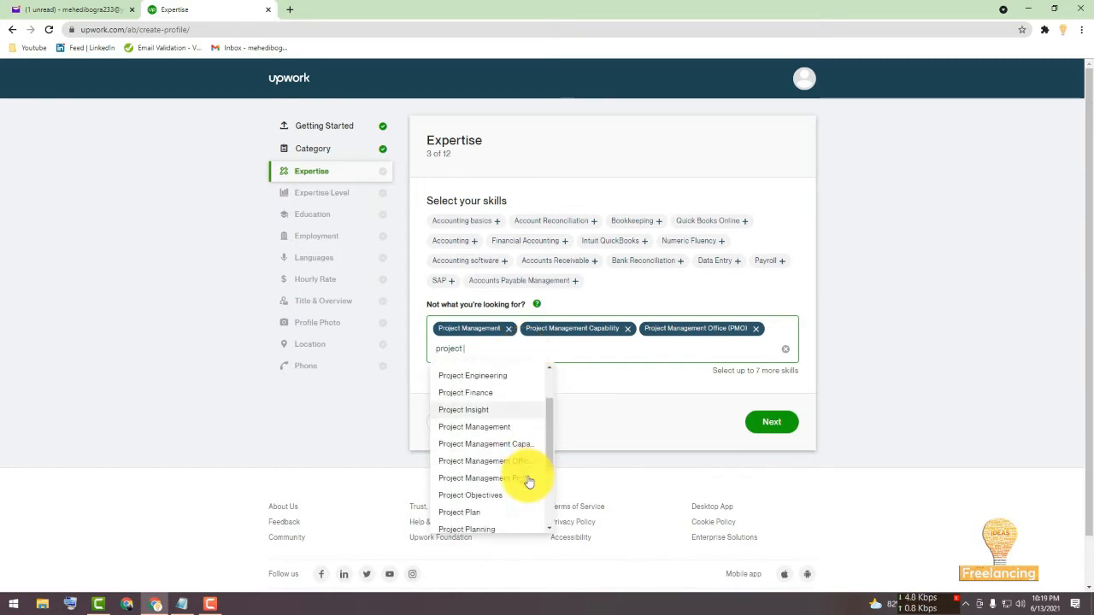
left_click(506, 430)
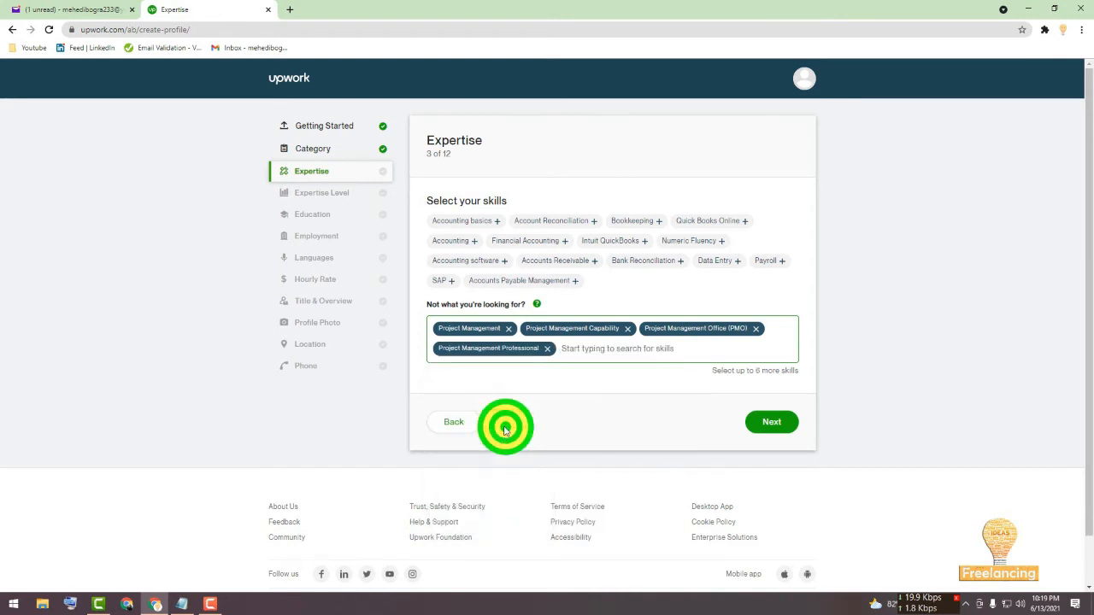
Search the skills for "management" and add Management Consulting.
left_click(583, 352)
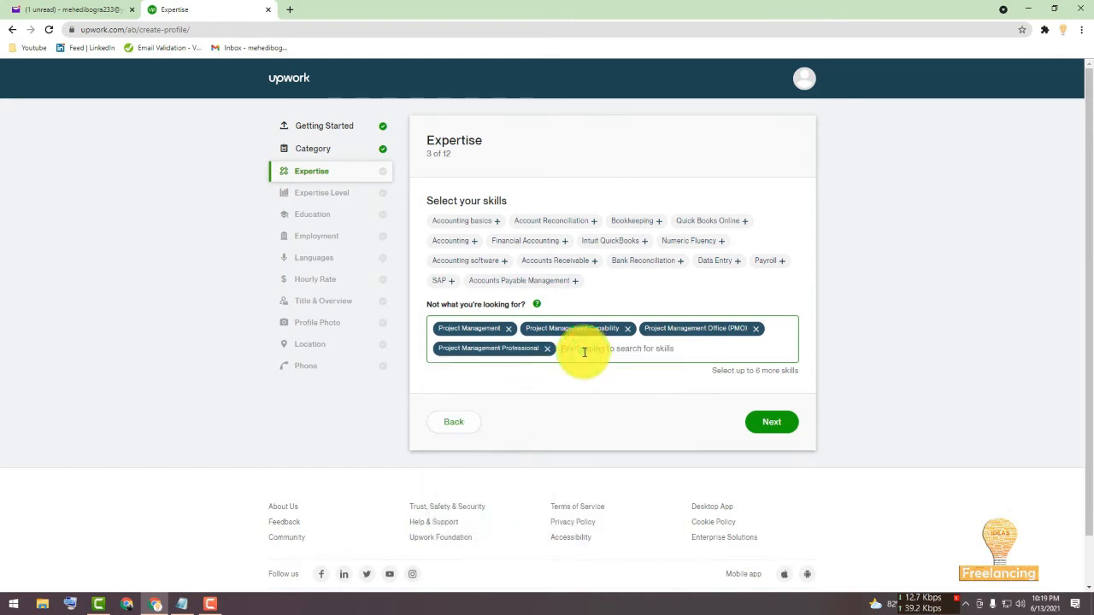
type("mana")
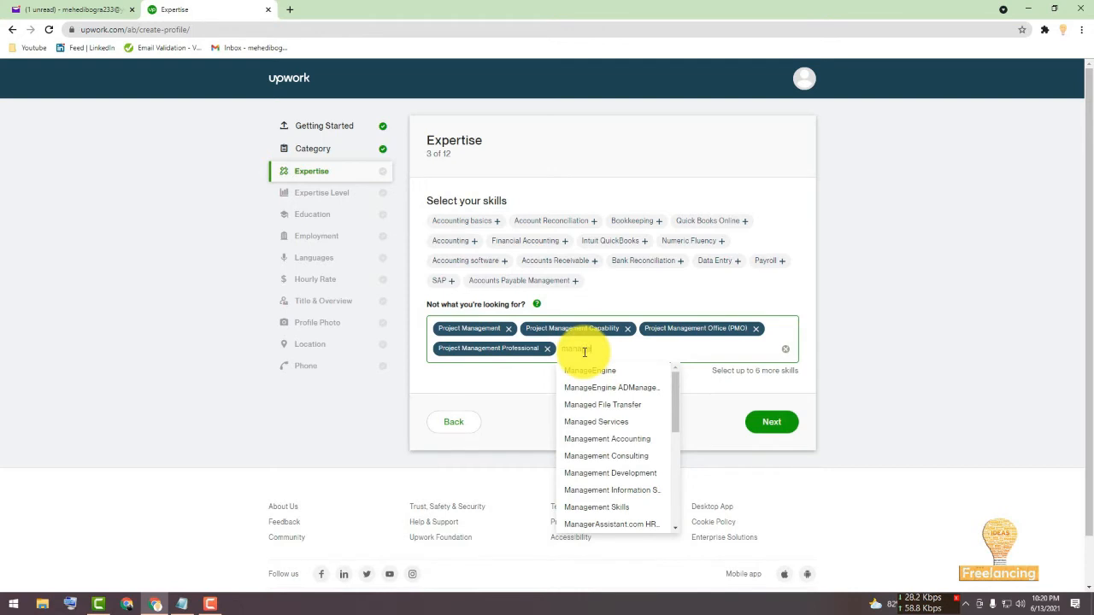
type("gement")
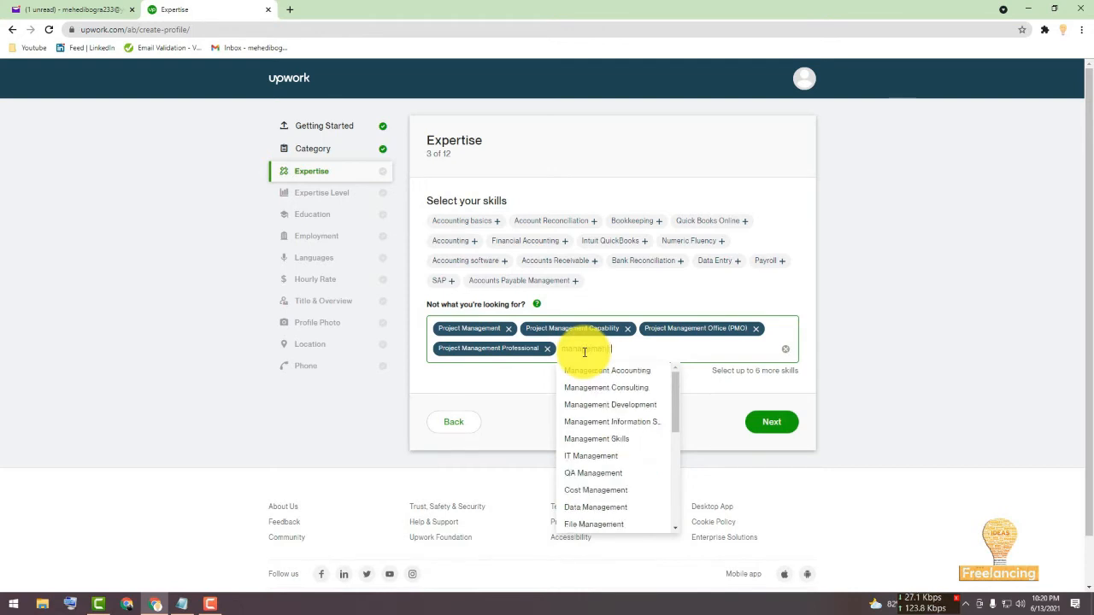
left_click(606, 388)
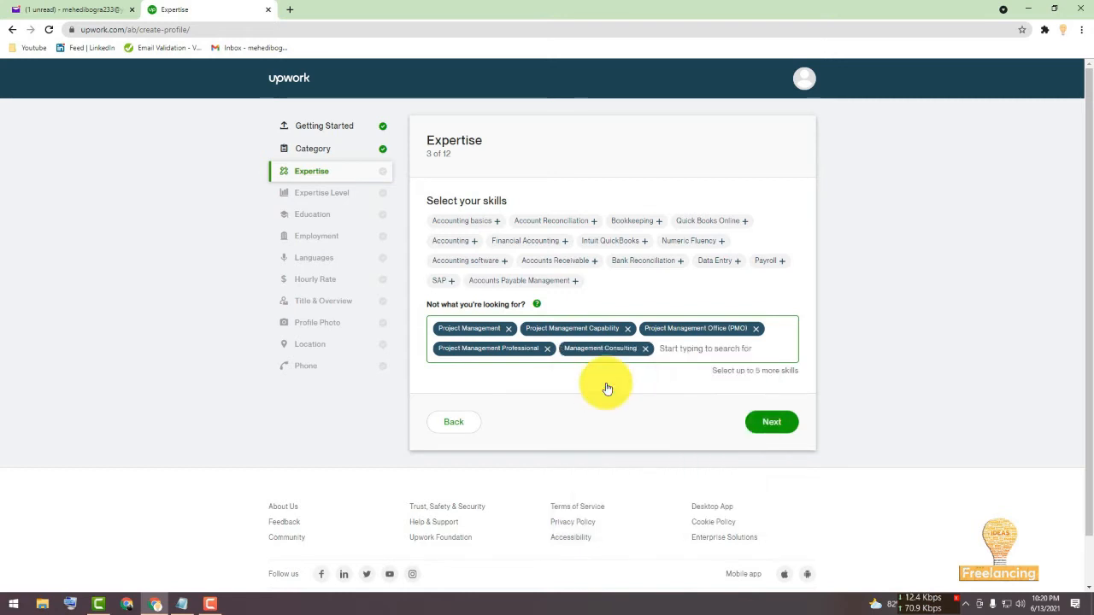
Search the skills for "management" and add Management Accounting.
left_click(675, 351)
type("m")
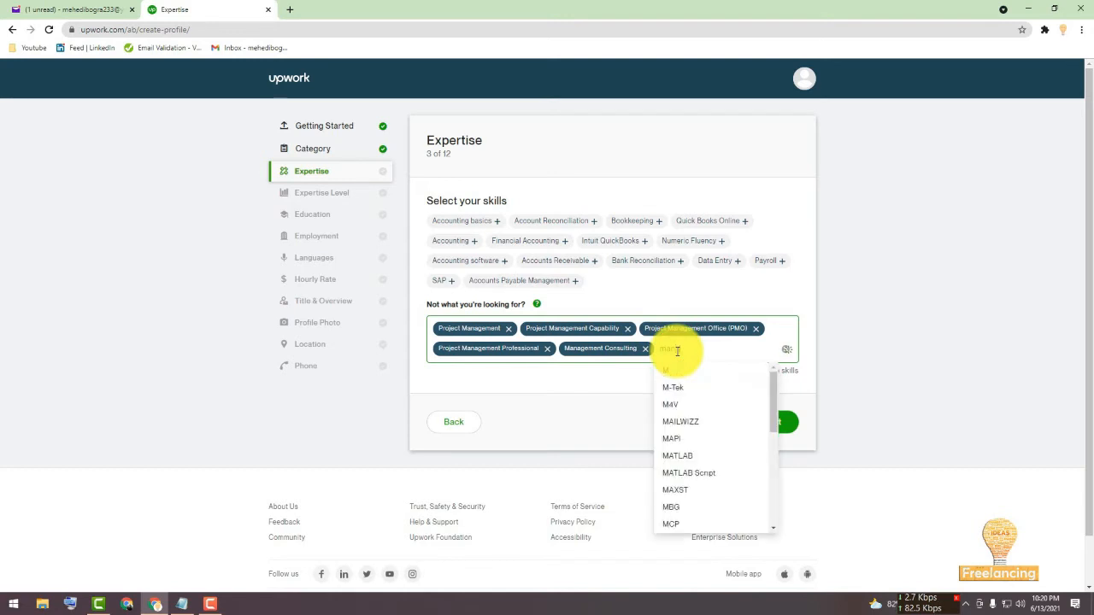
type("anagement")
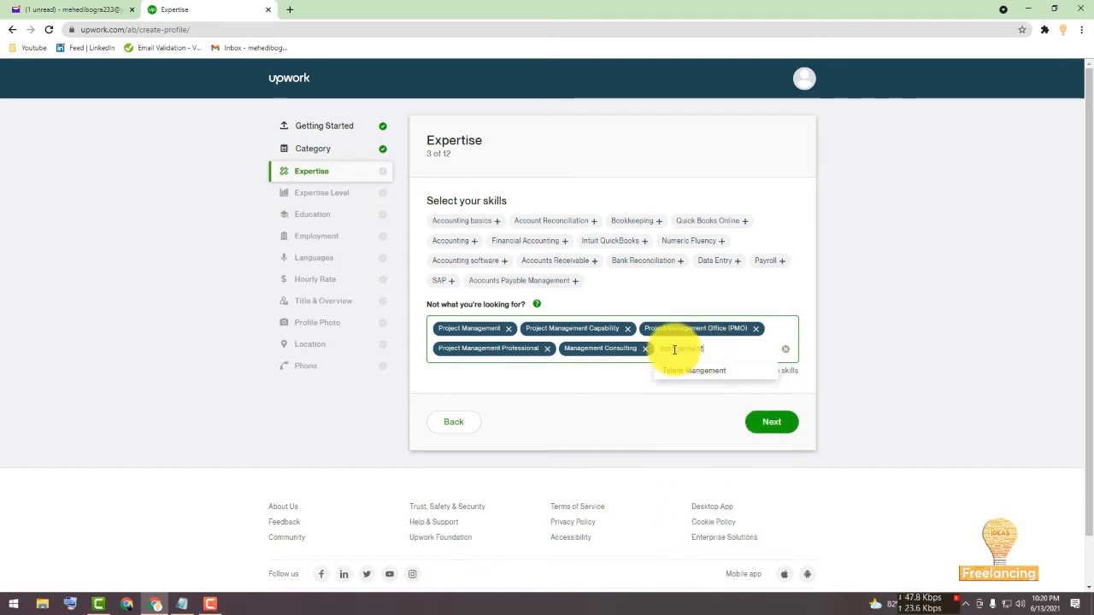
left_click(675, 349)
type("a")
left_click(720, 346)
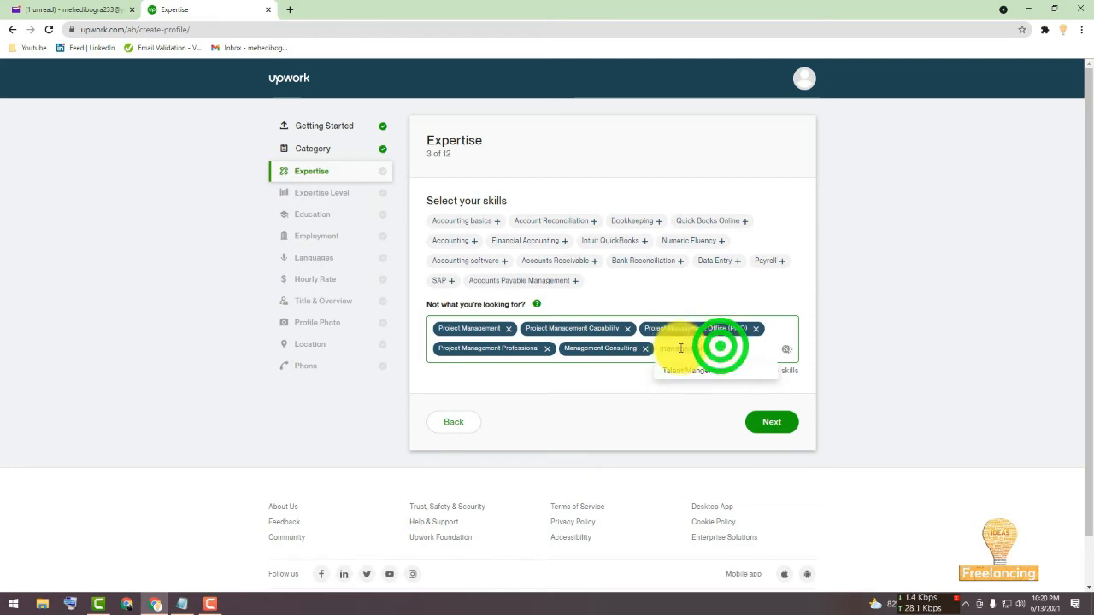
left_click(665, 349)
double_click(665, 349)
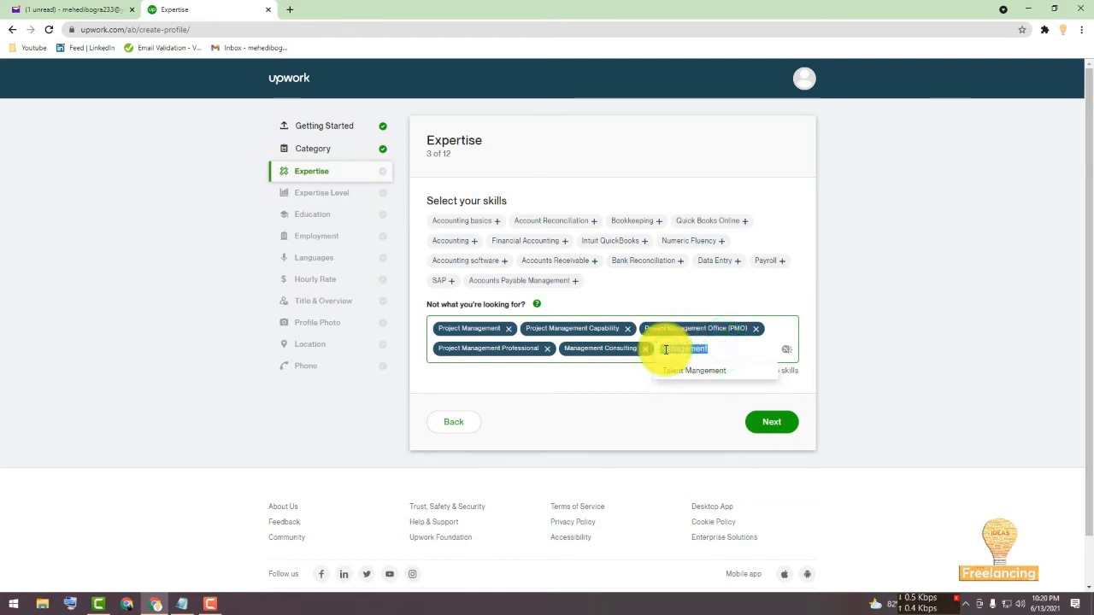
key("BackSpace")
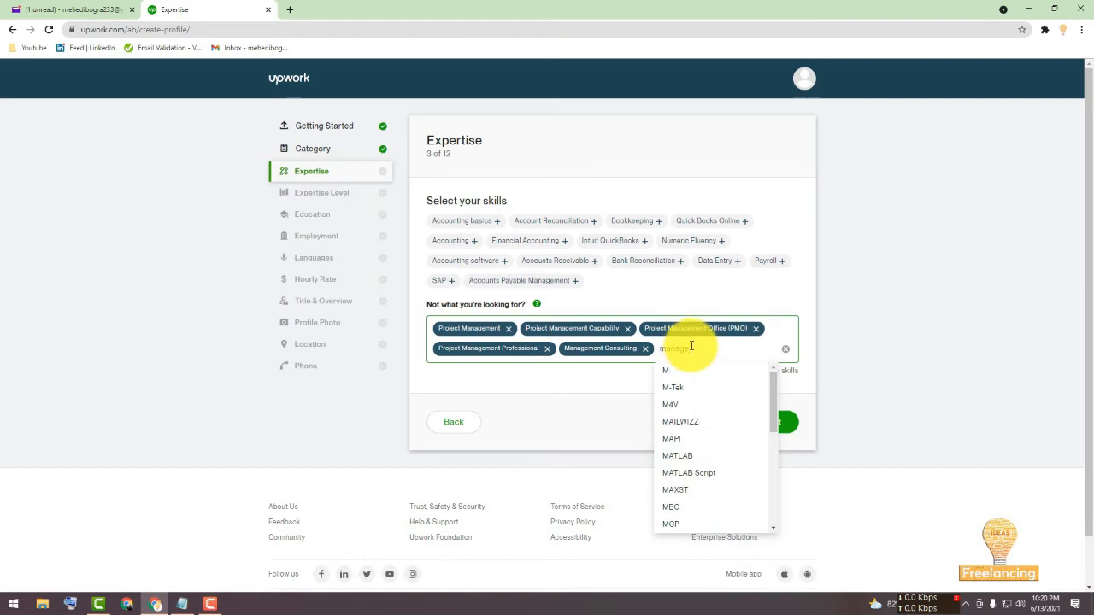
key("BackSpace")
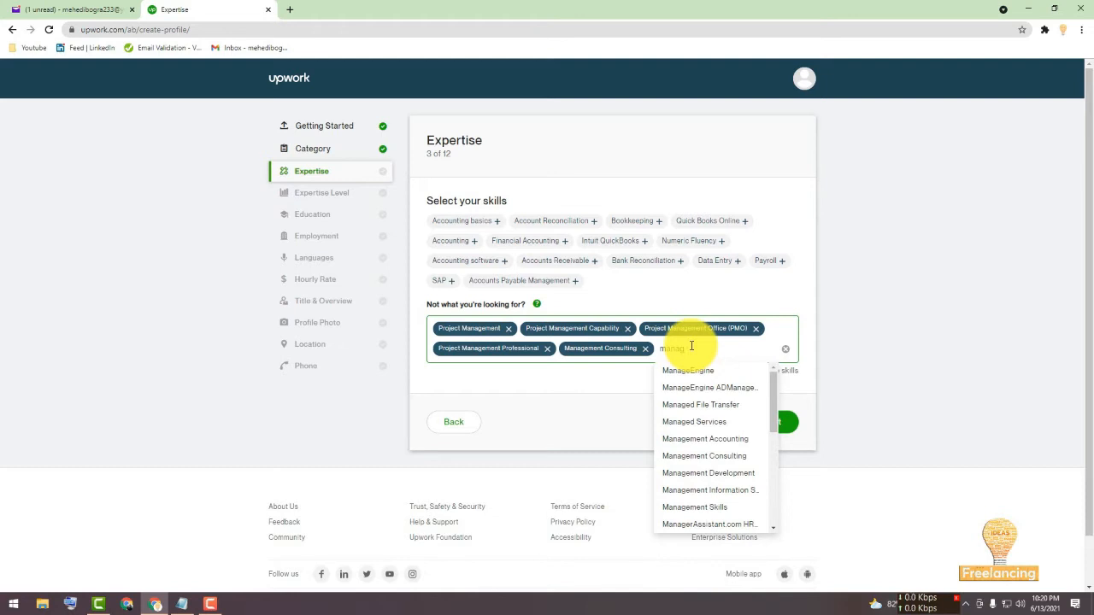
type("mnet")
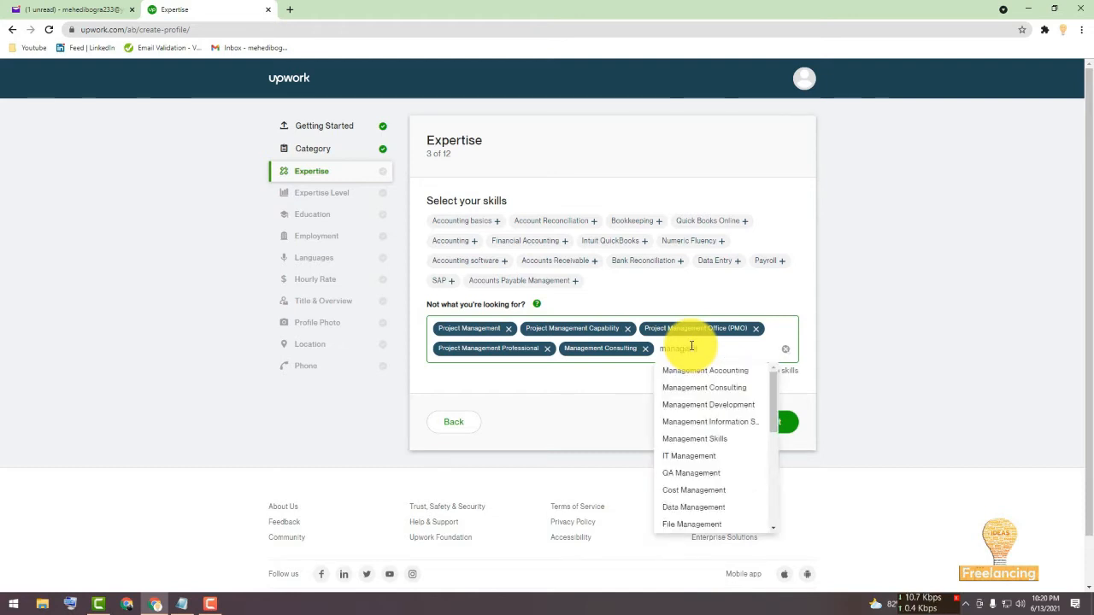
type("t")
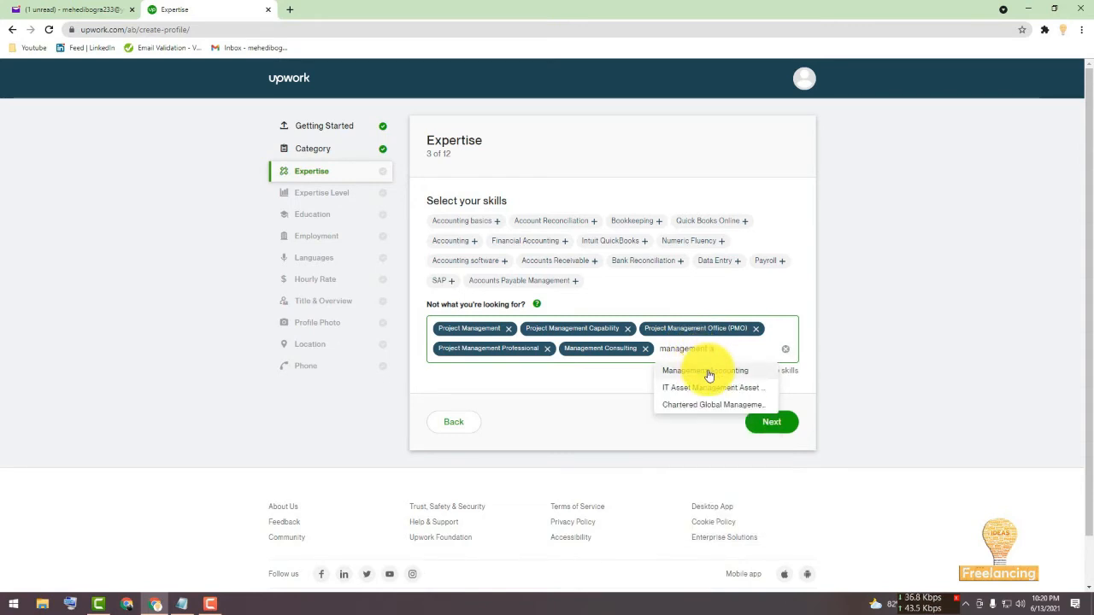
left_click(708, 370)
Search the skills for "management" again and add Management Information System (MIS).
left_click(542, 368)
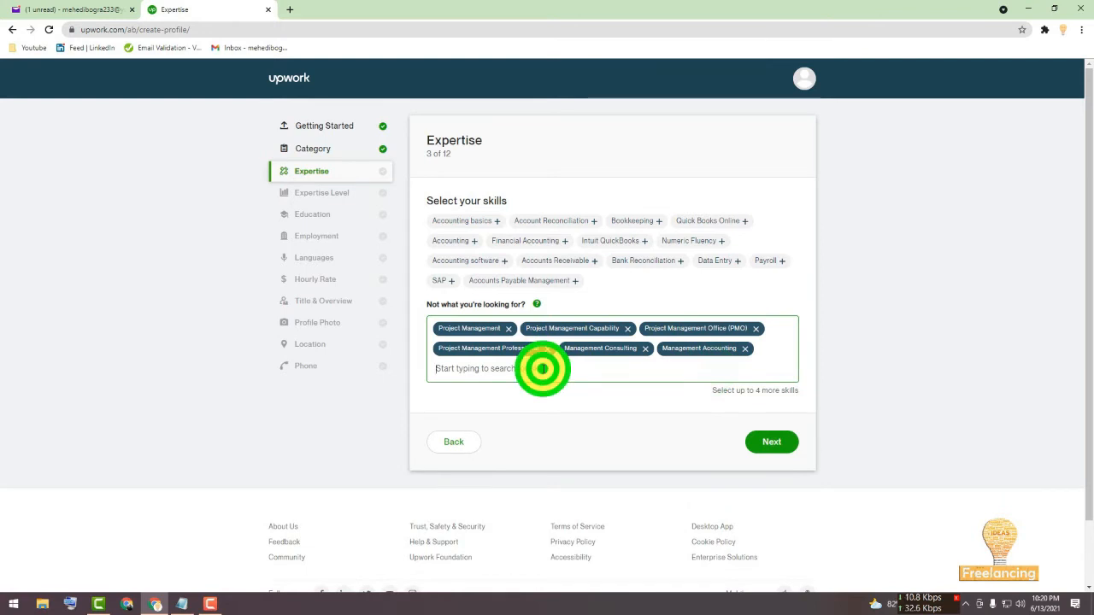
type("man")
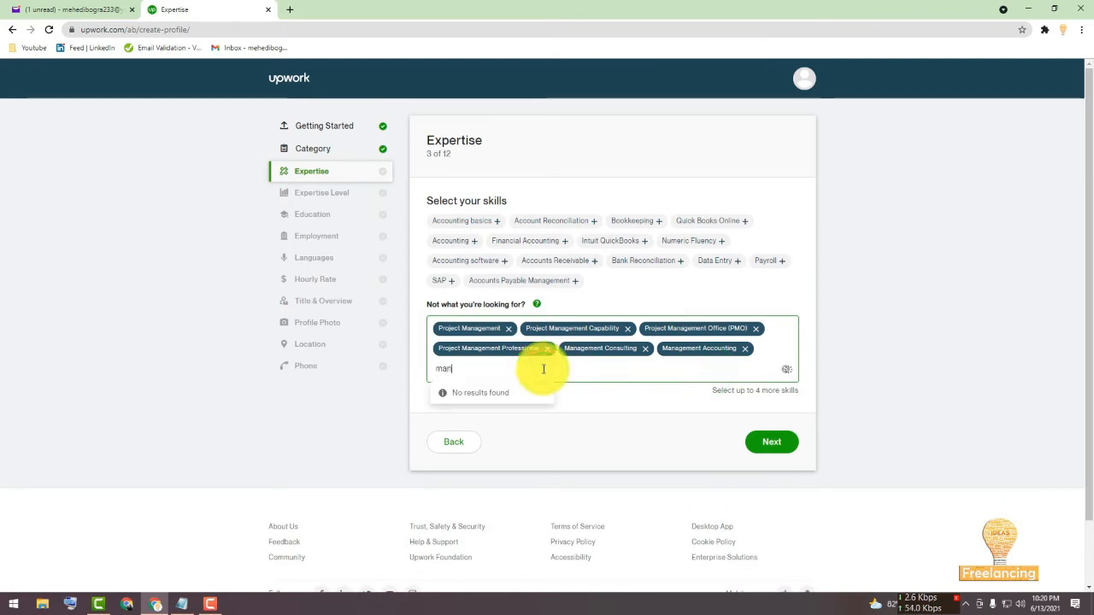
type("agement")
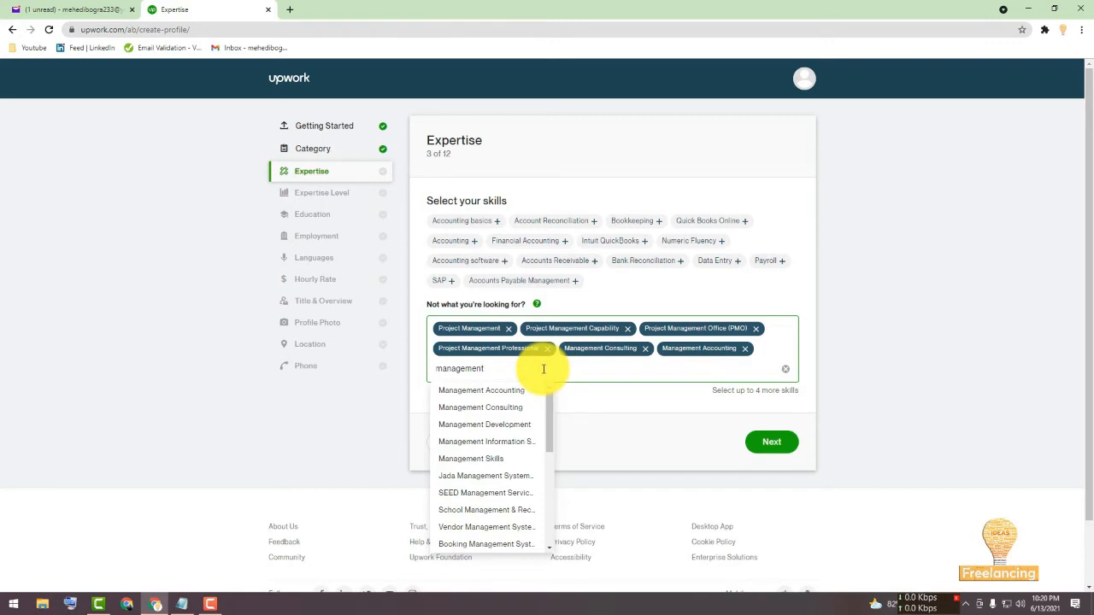
left_click(505, 441)
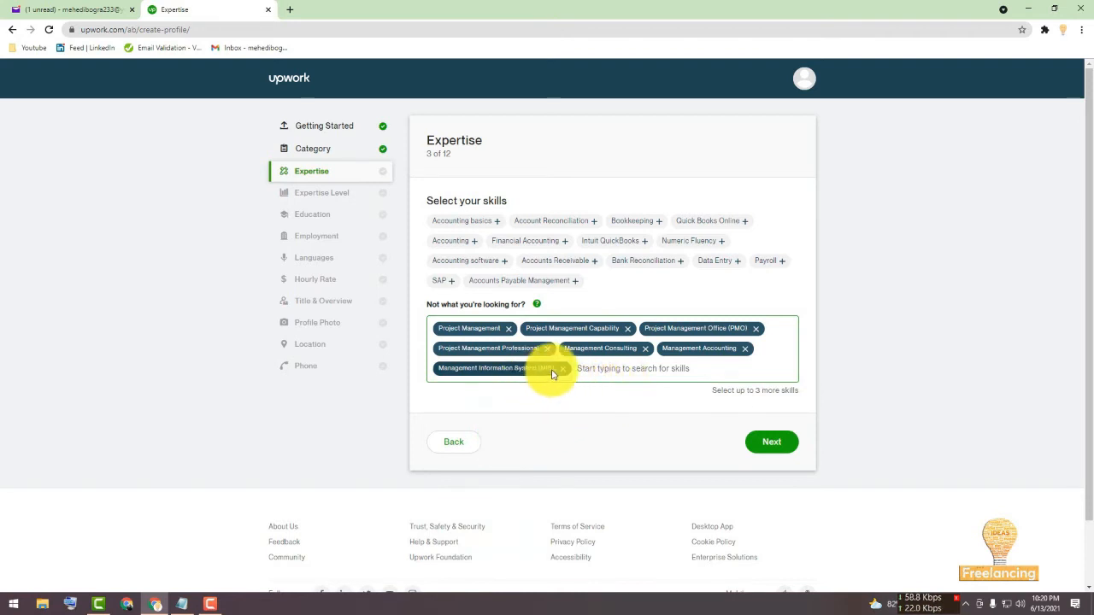
left_click(608, 348)
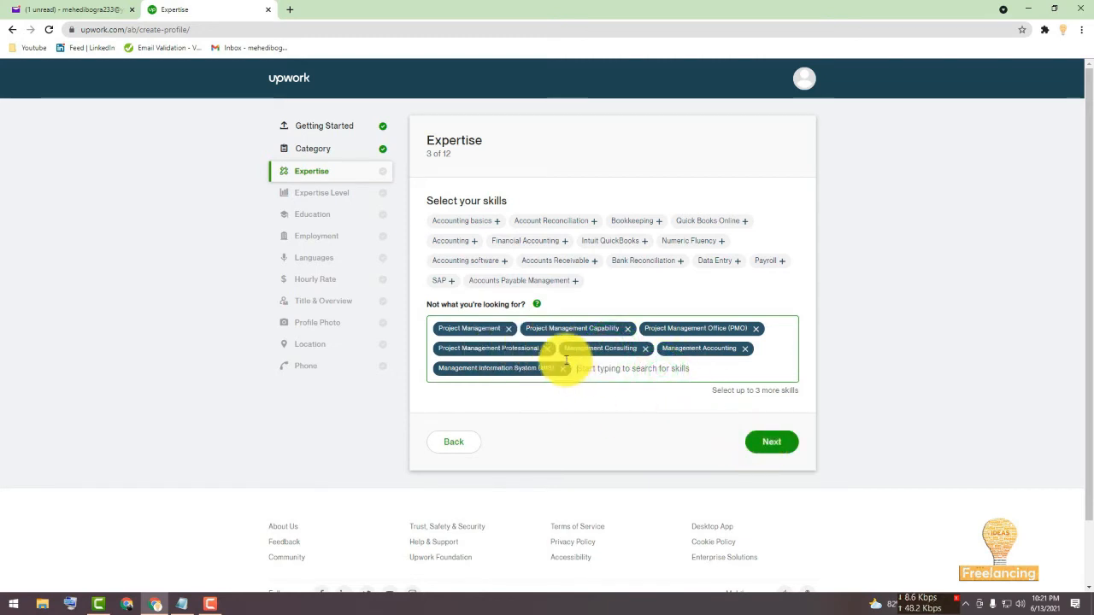
Finish the skills page and choose Intermediate as the expertise level, then continue.
left_click(782, 446)
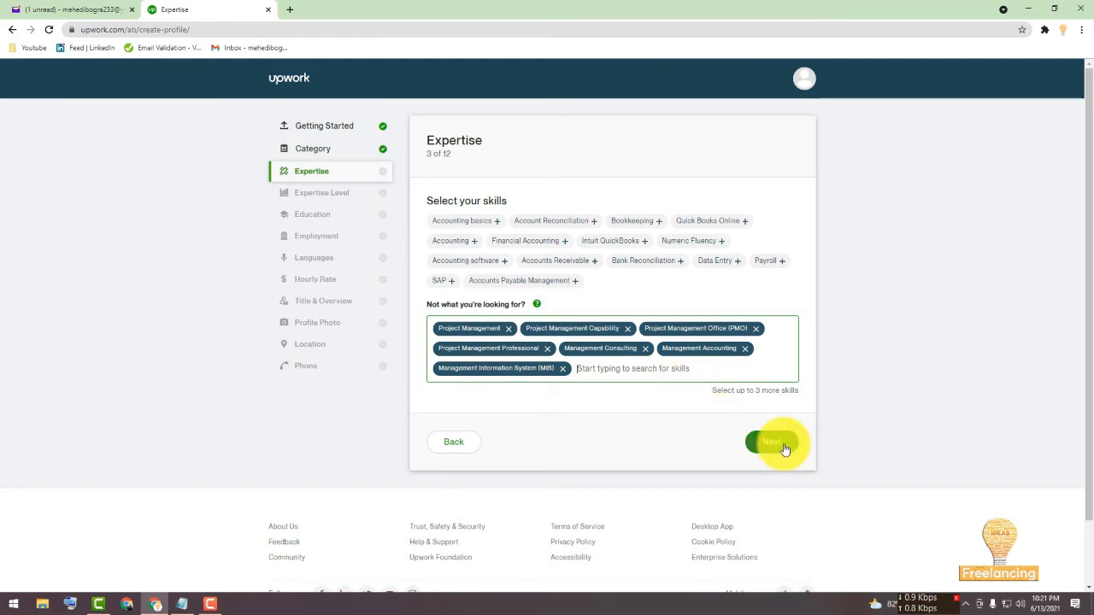
left_click(783, 446)
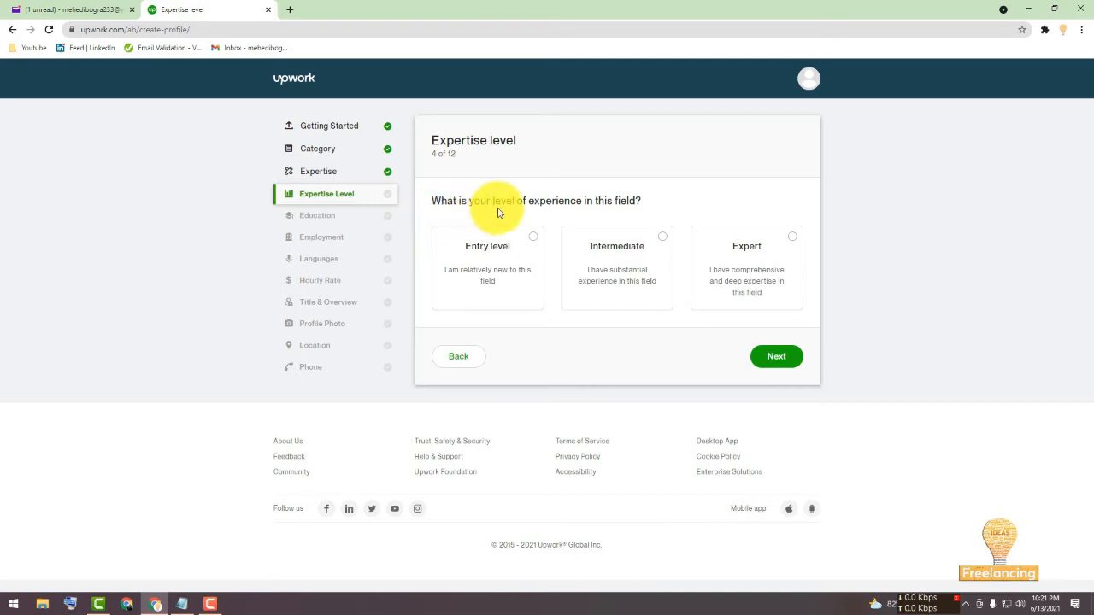
left_click(636, 252)
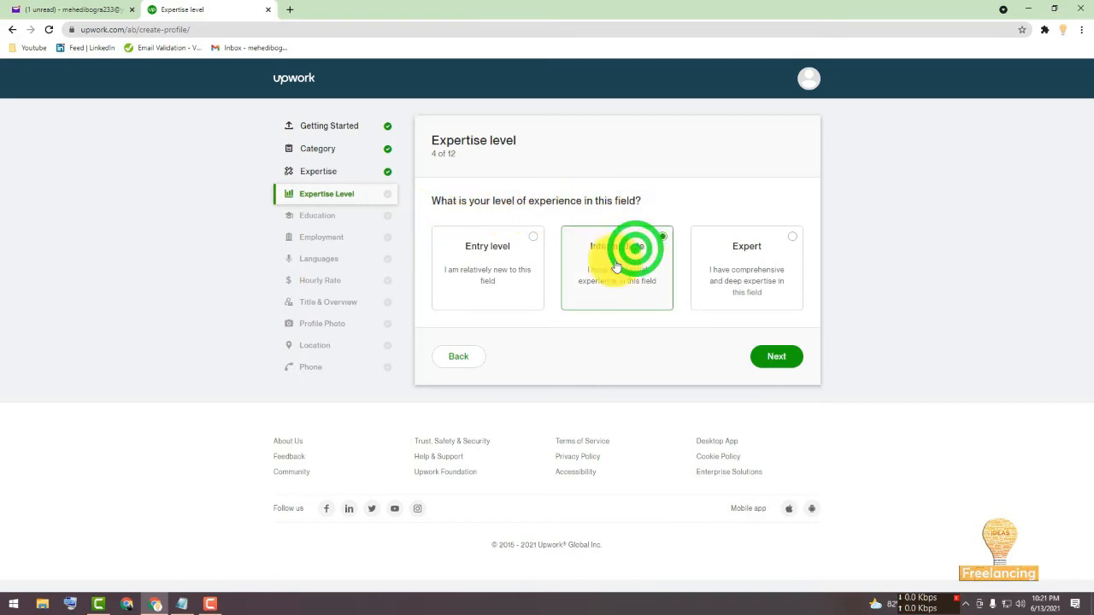
left_click(768, 355)
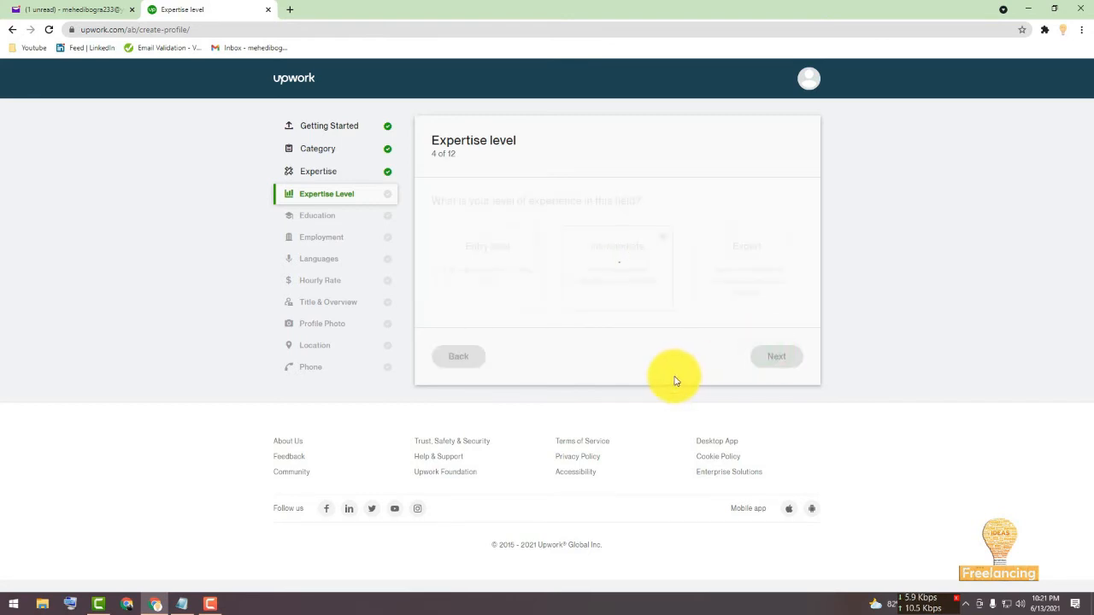
Open a new education entry and enter the school as Azizul Haque Collage.
left_click(516, 237)
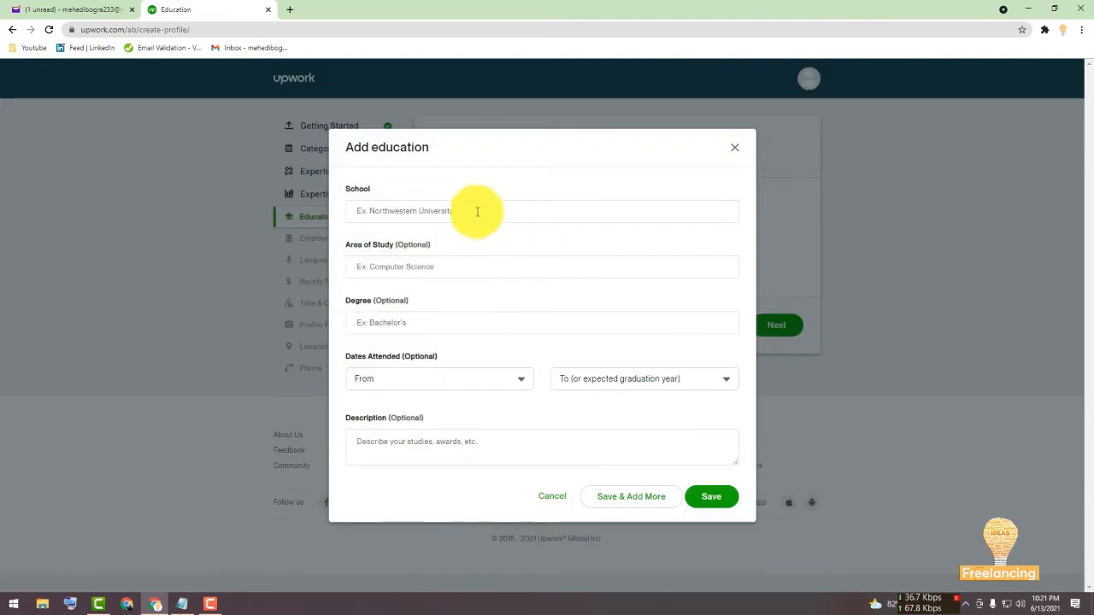
left_click(476, 210)
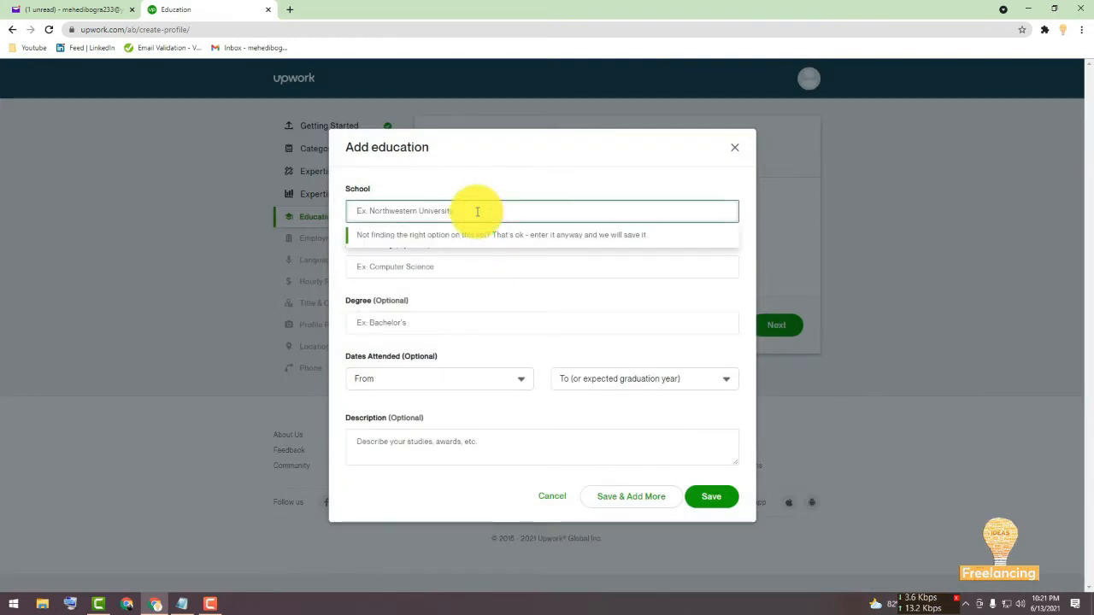
type("z")
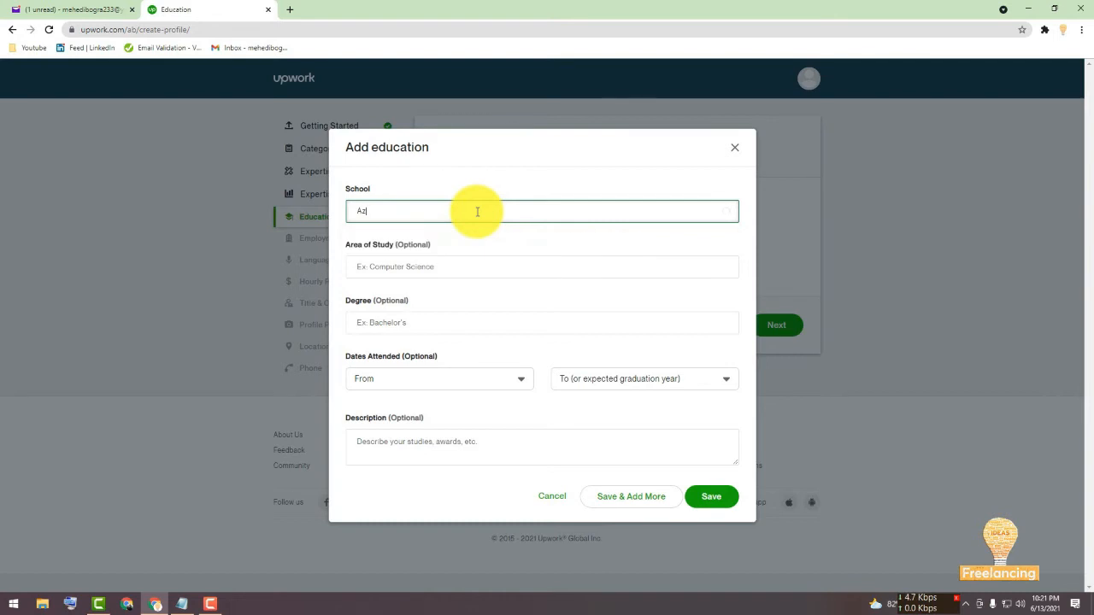
key("BackSpace")
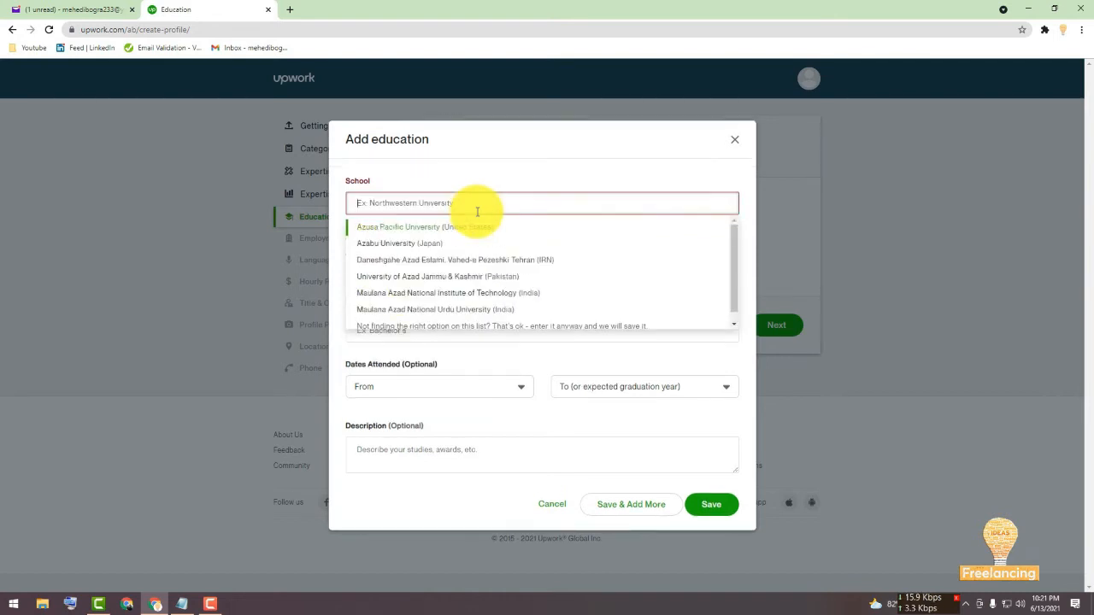
type("gov")
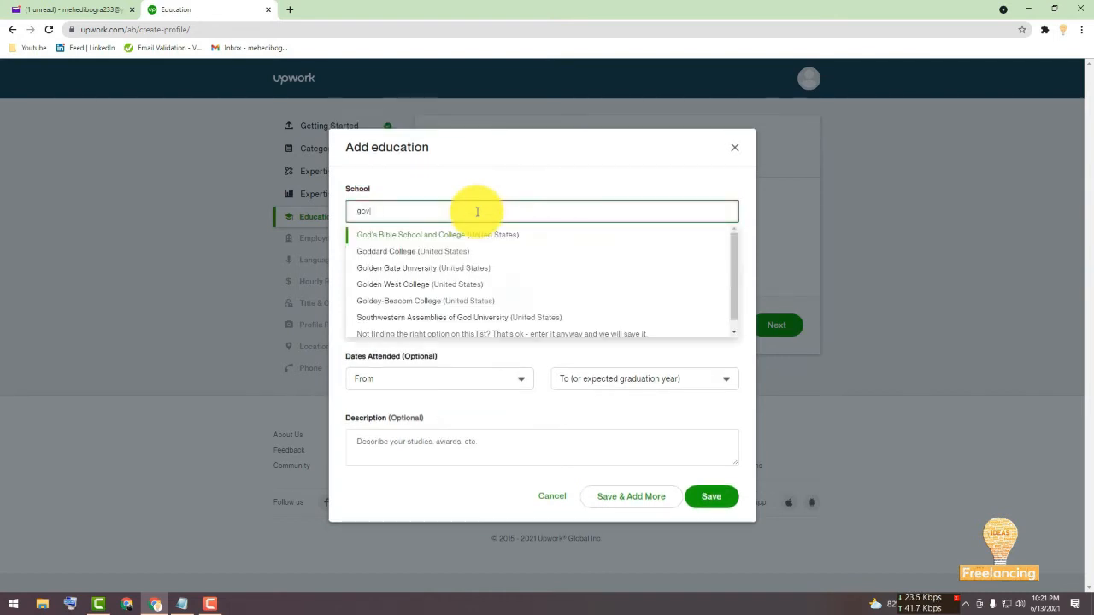
key("BackSpace")
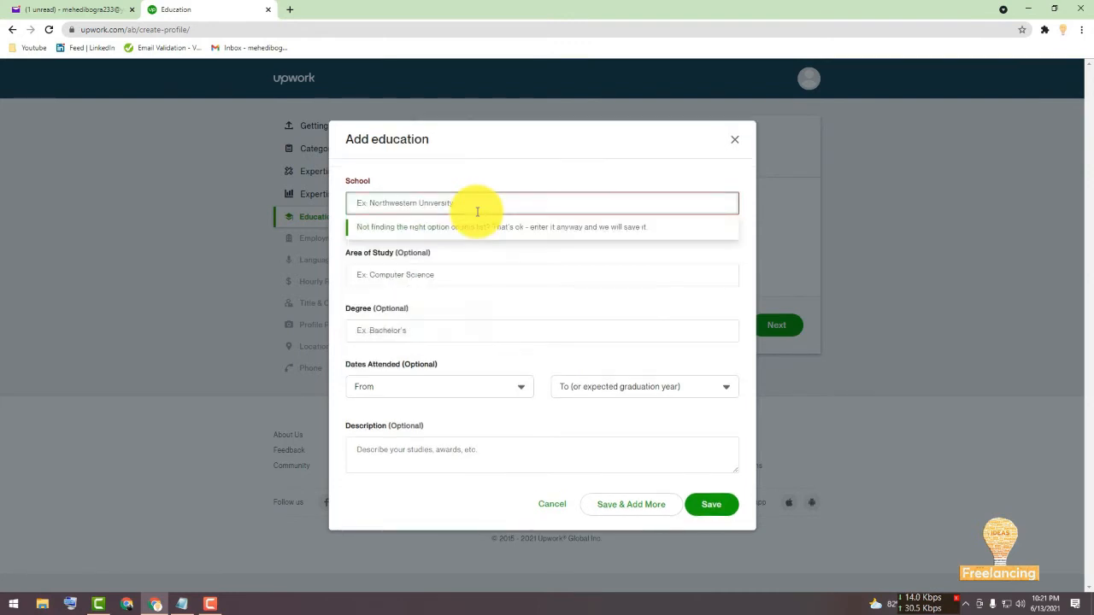
type("Aziz")
type("u")
key("BackSpace")
type("i")
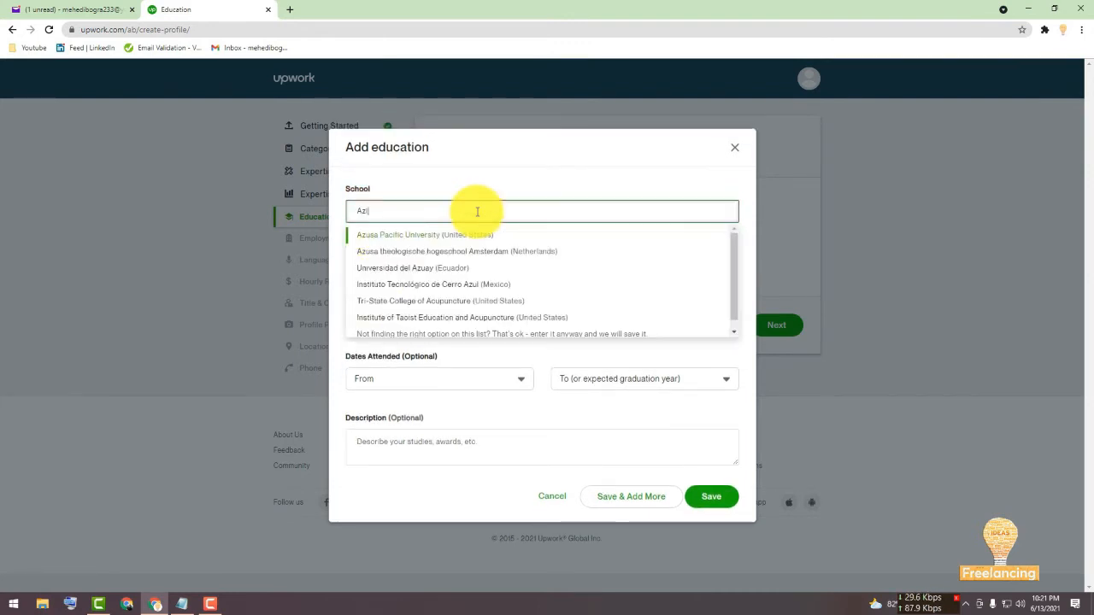
type("zul Haque collage")
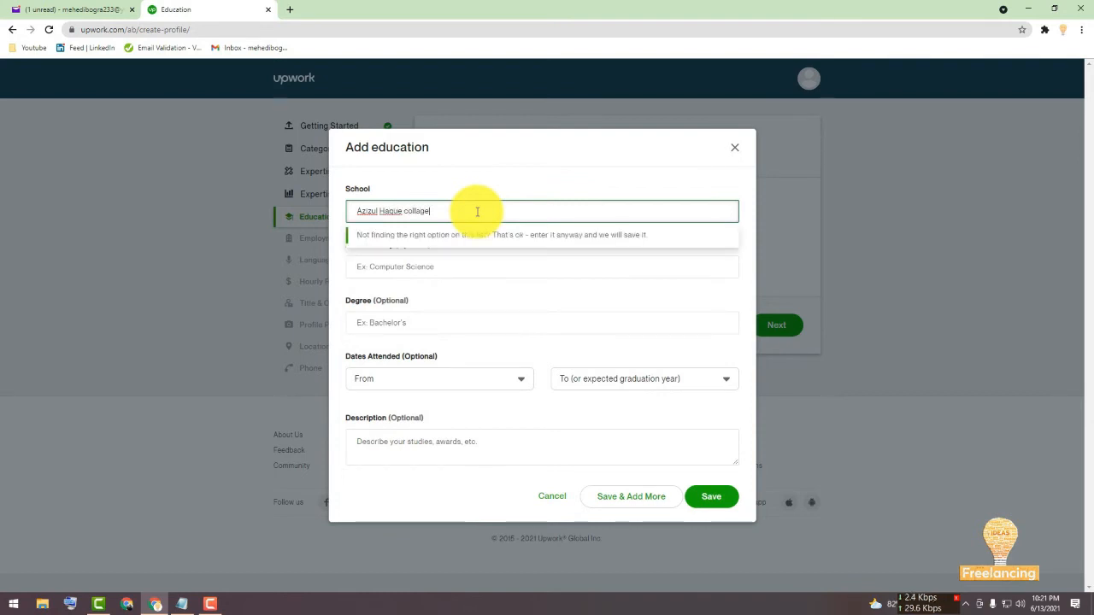
left_click(403, 211)
key("BackSpace")
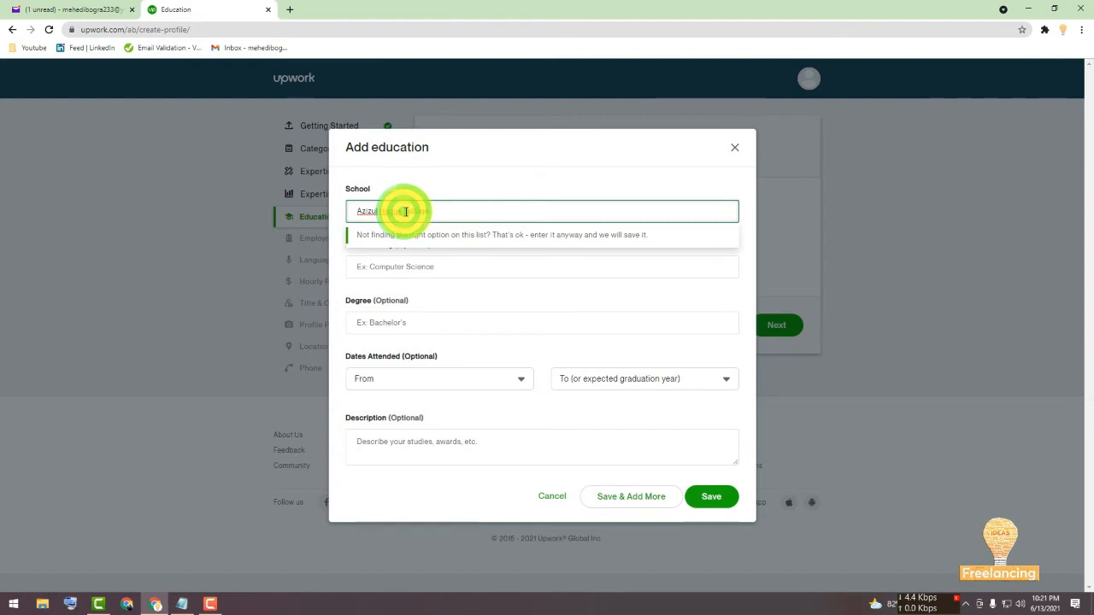
type("Collage")
left_click(498, 180)
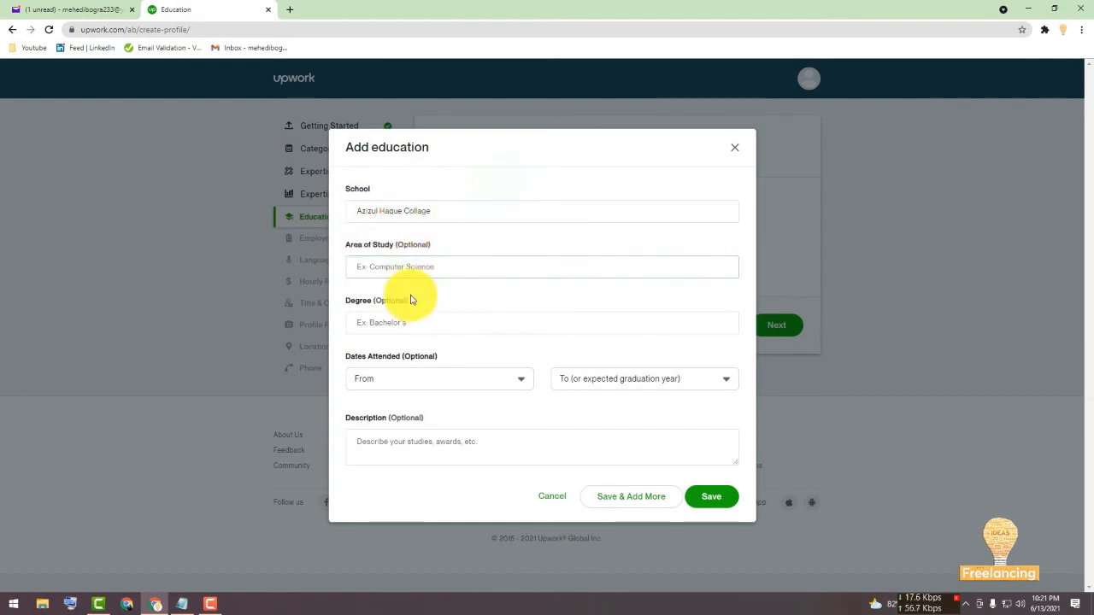
Set the education degree to Bachelor of Arts (BA).
left_click(415, 263)
left_click(417, 323)
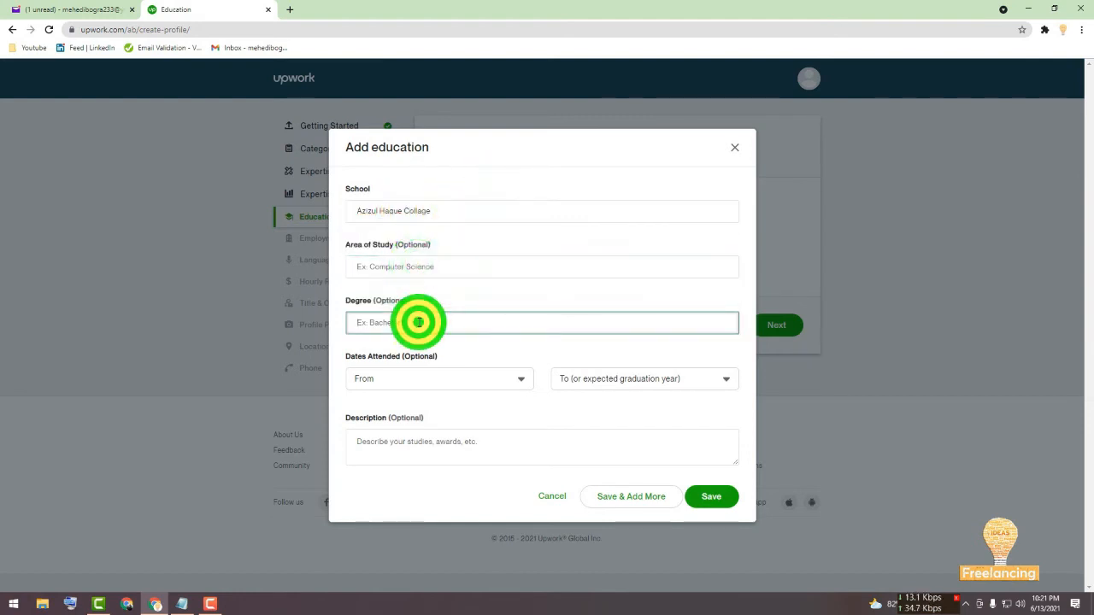
type("B")
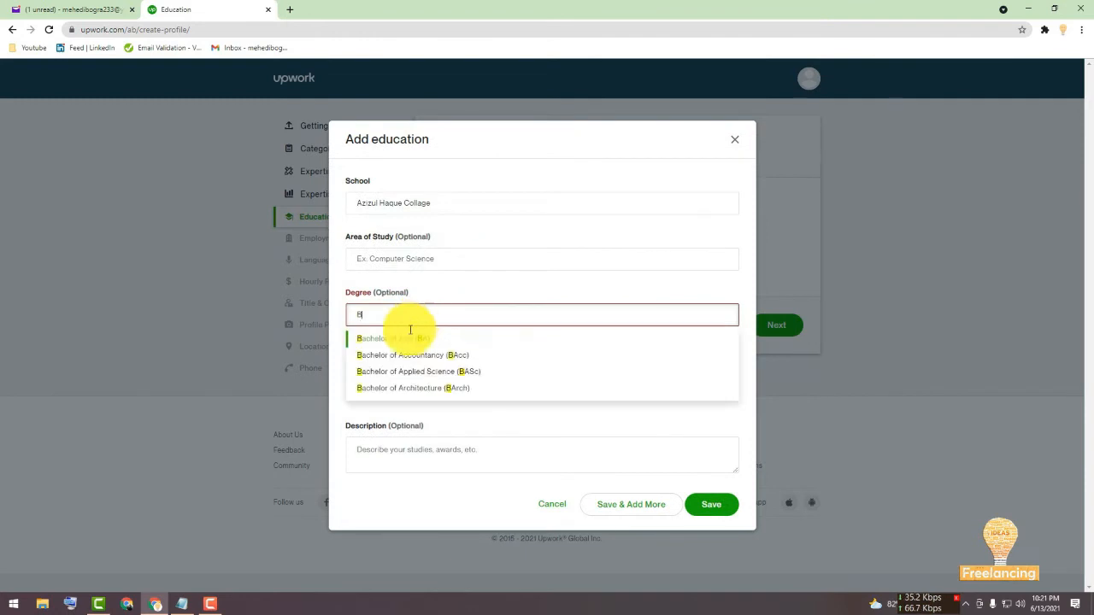
left_click(398, 340)
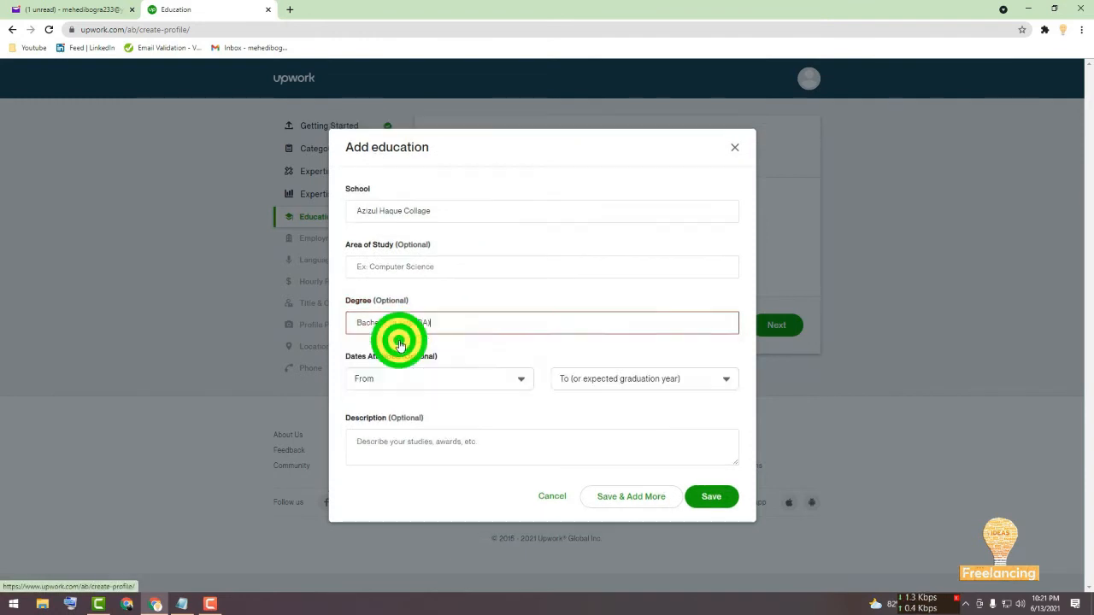
Set the first attended year to 2010.
left_click(435, 376)
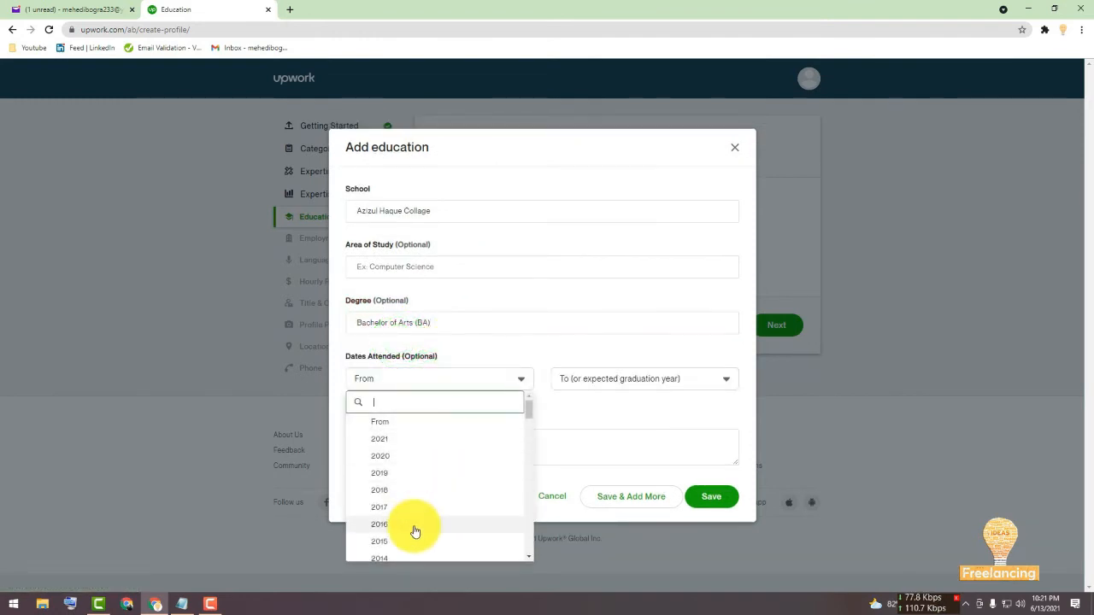
scroll(413, 526, "down", 1)
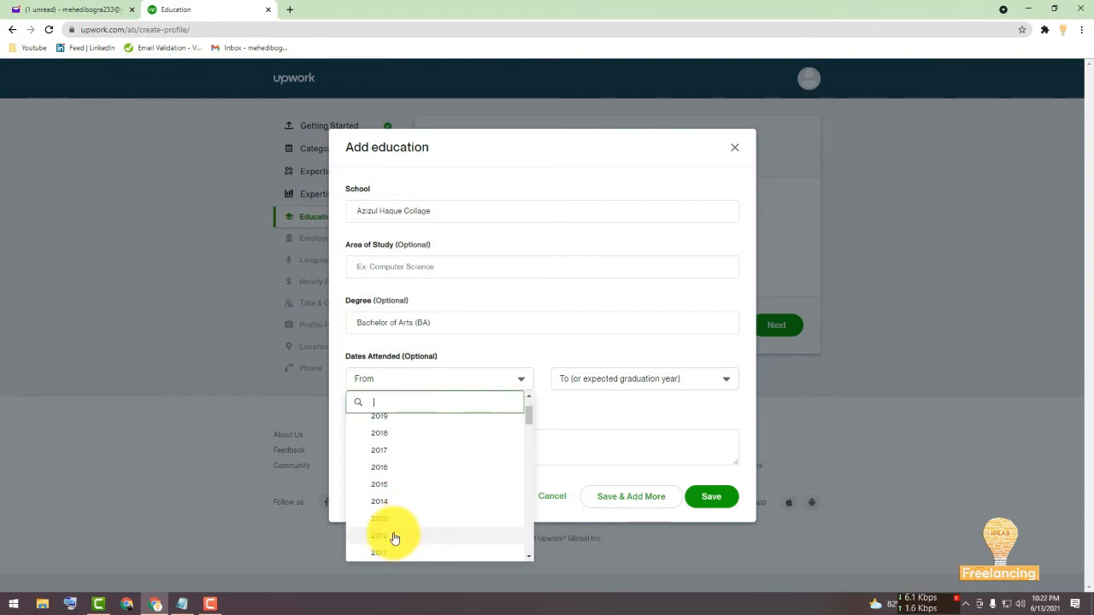
scroll(393, 556, "down", 1)
left_click(391, 512)
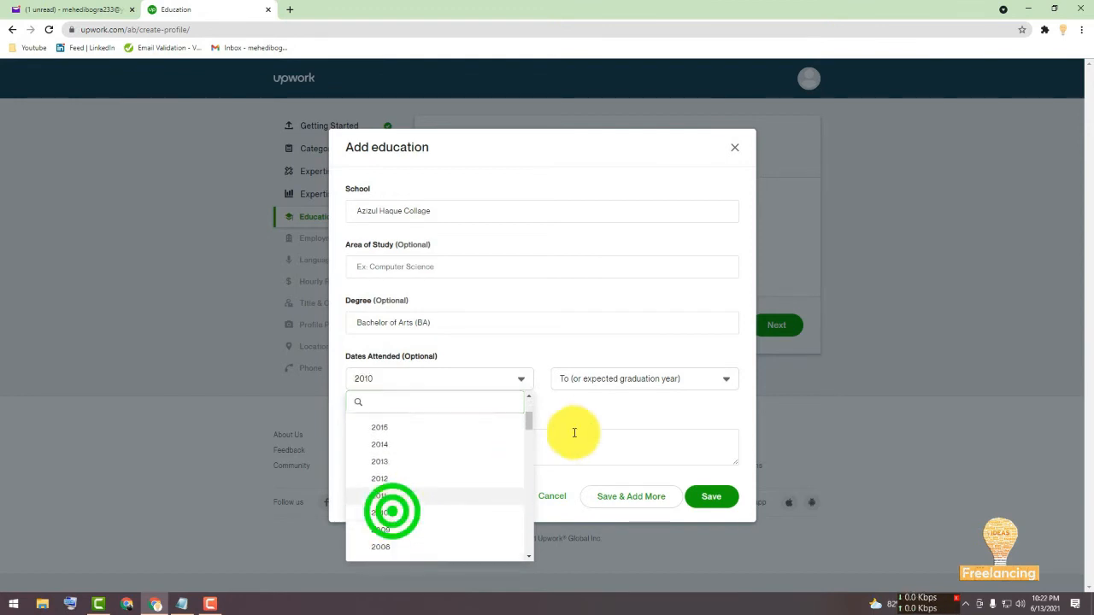
Set the last attended year to 2013, save the education entry, and continue to the next page.
left_click(623, 376)
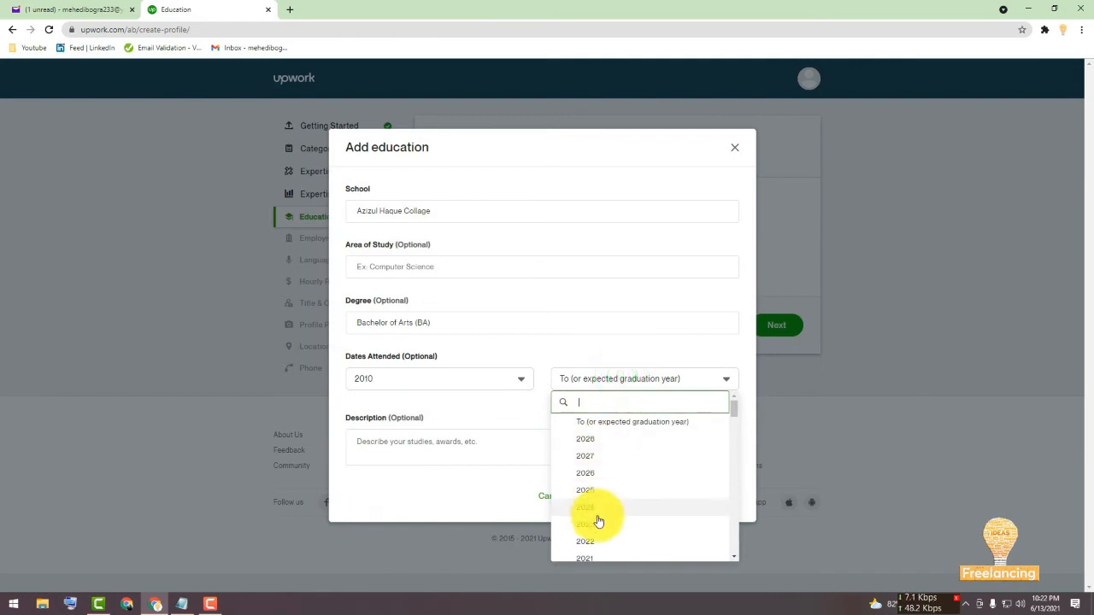
scroll(598, 518, "down", 2)
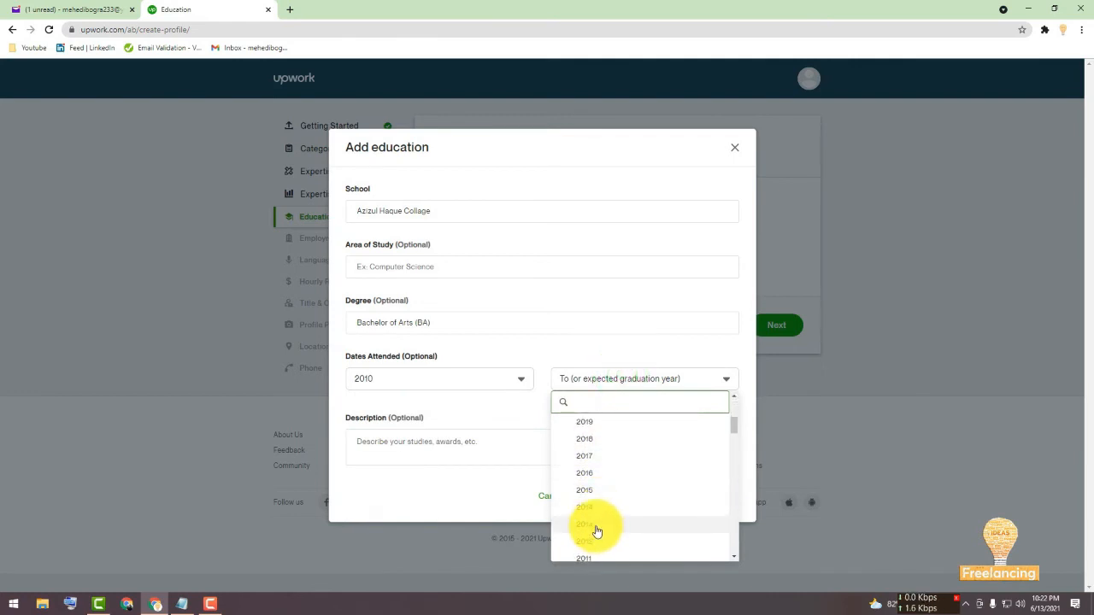
left_click(597, 529)
left_click(705, 501)
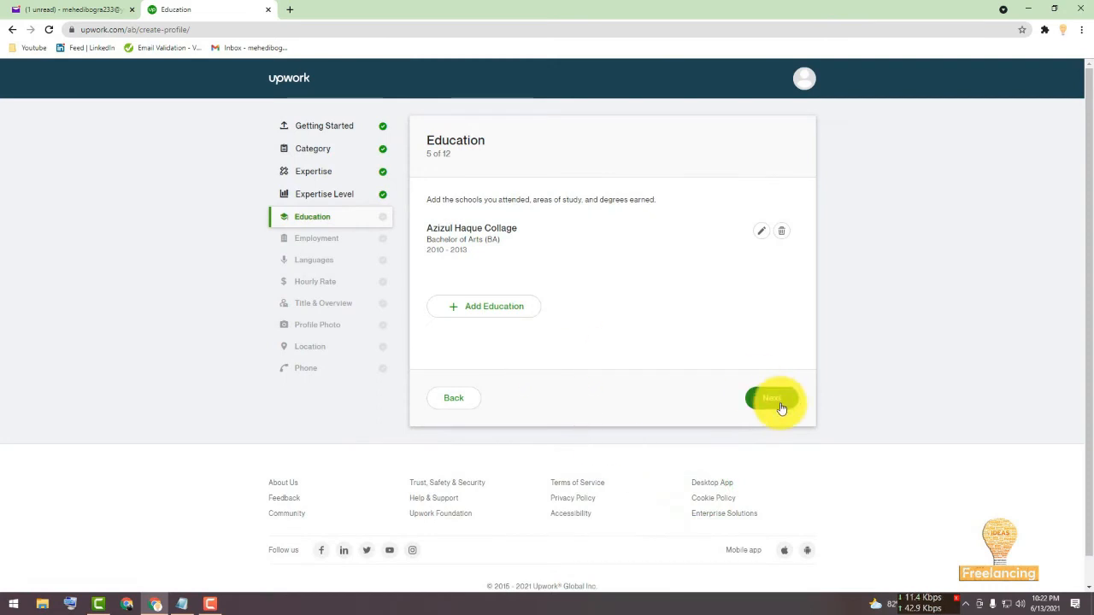
left_click(774, 399)
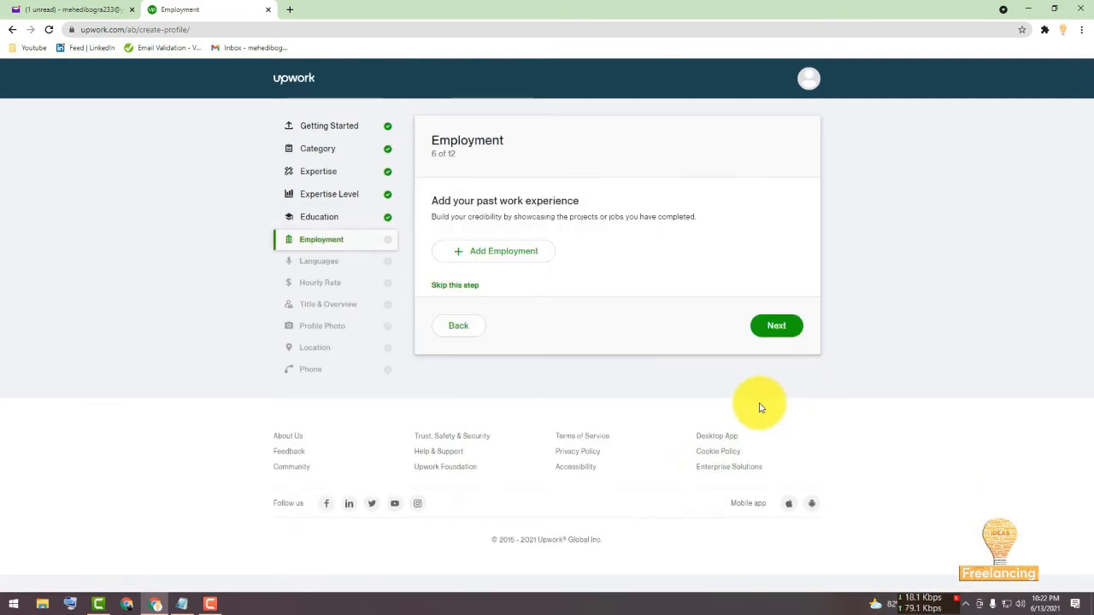
left_click(508, 253)
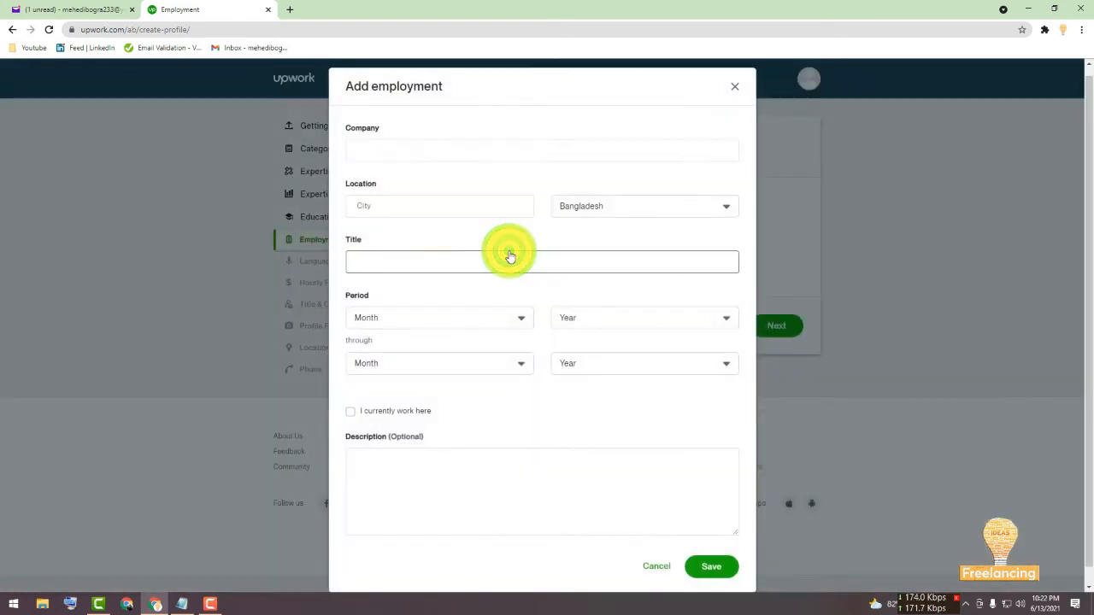
left_click(427, 144)
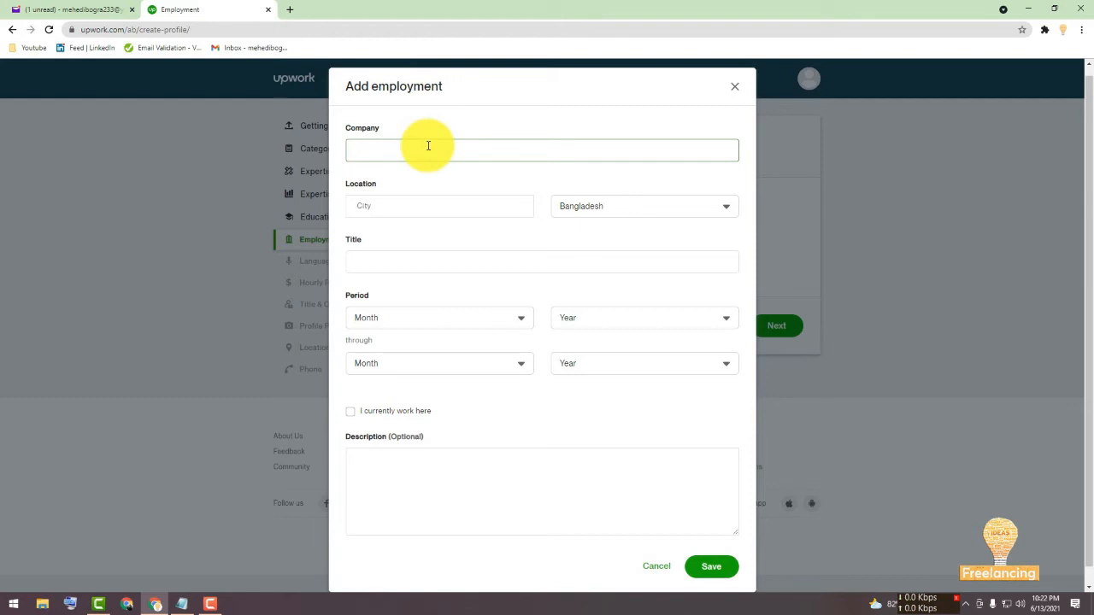
left_click(205, 602)
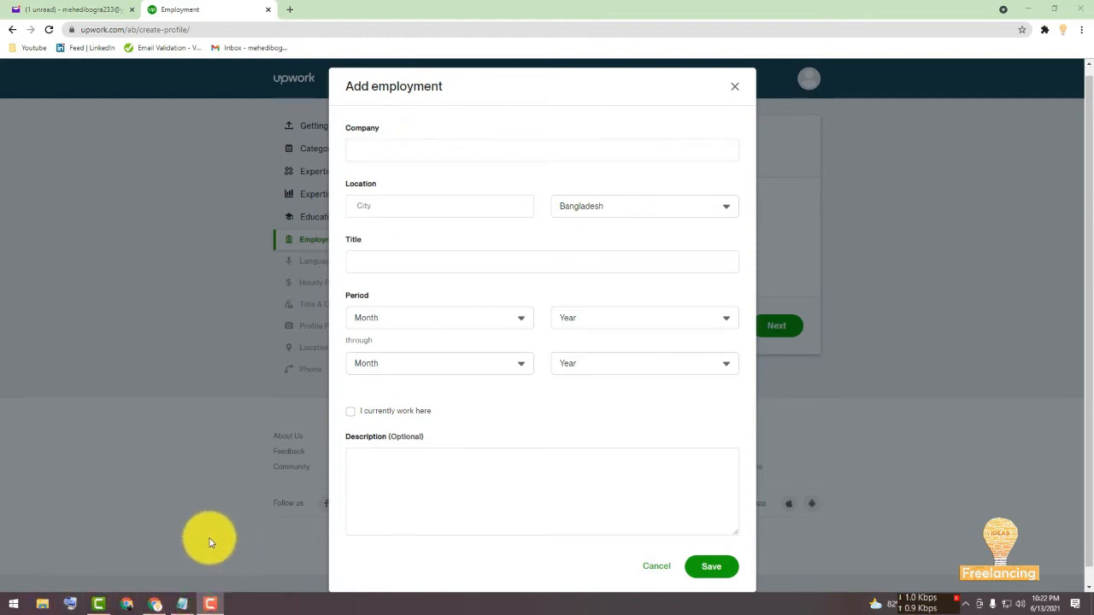
left_click(656, 565)
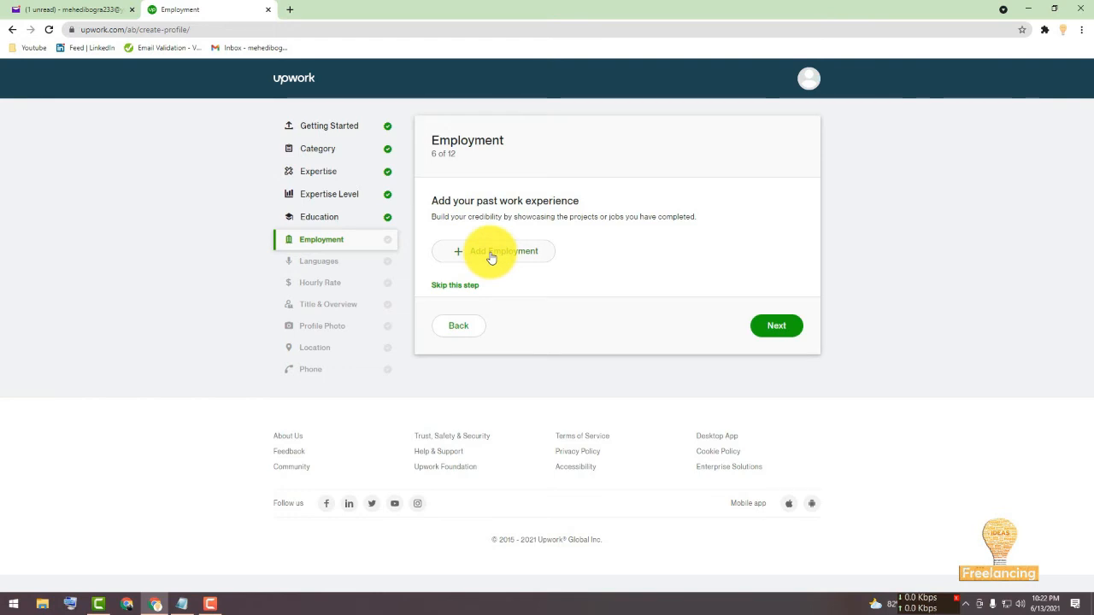
Open a new employment entry with company Upwork and city Bogra.
left_click(491, 255)
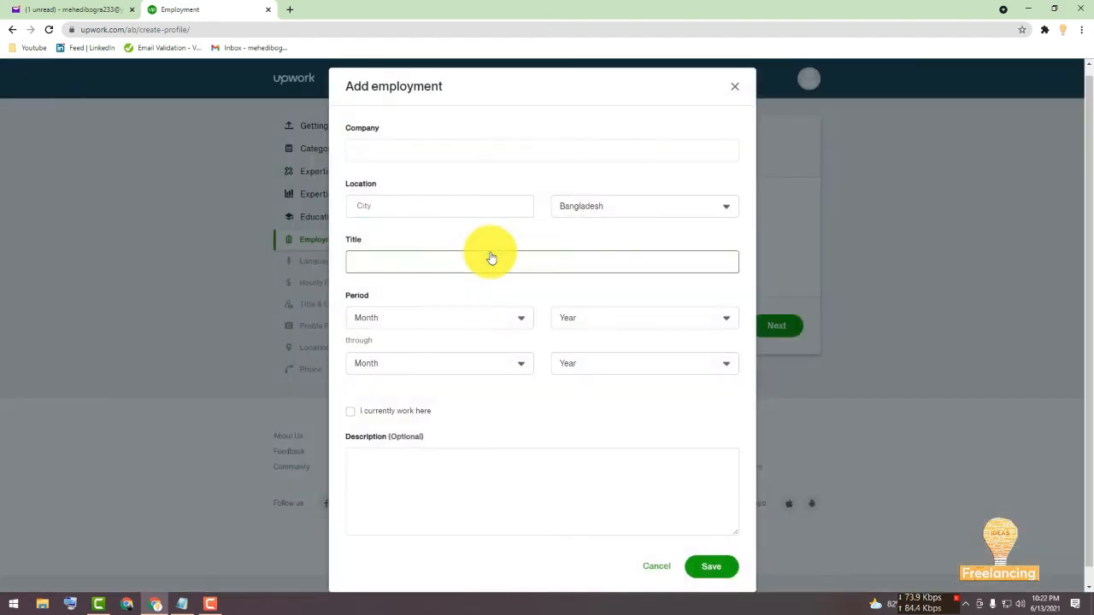
left_click(443, 146)
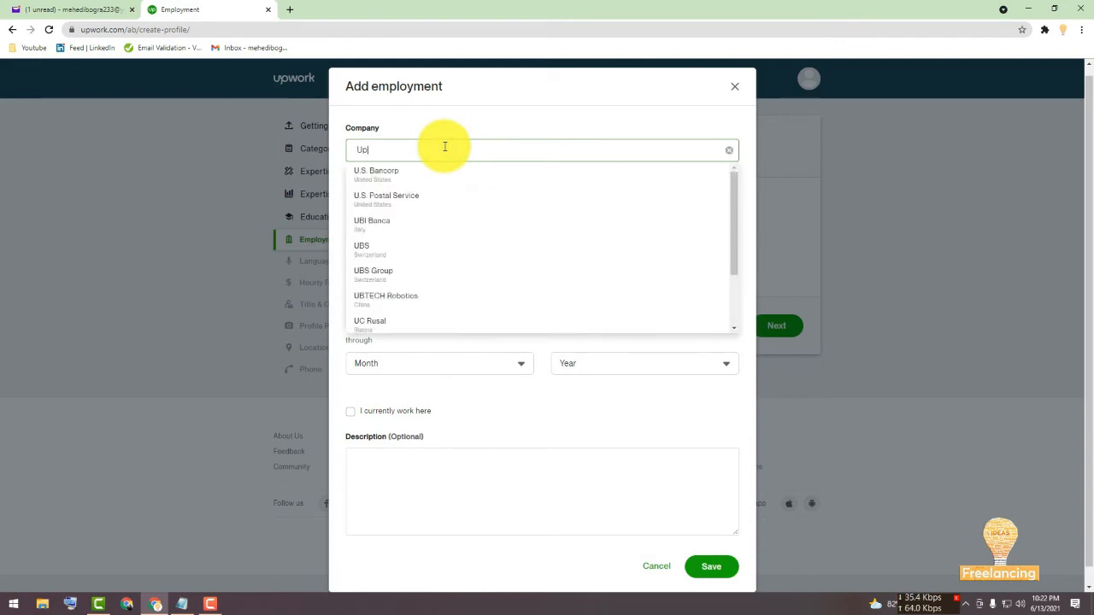
type("Upwork")
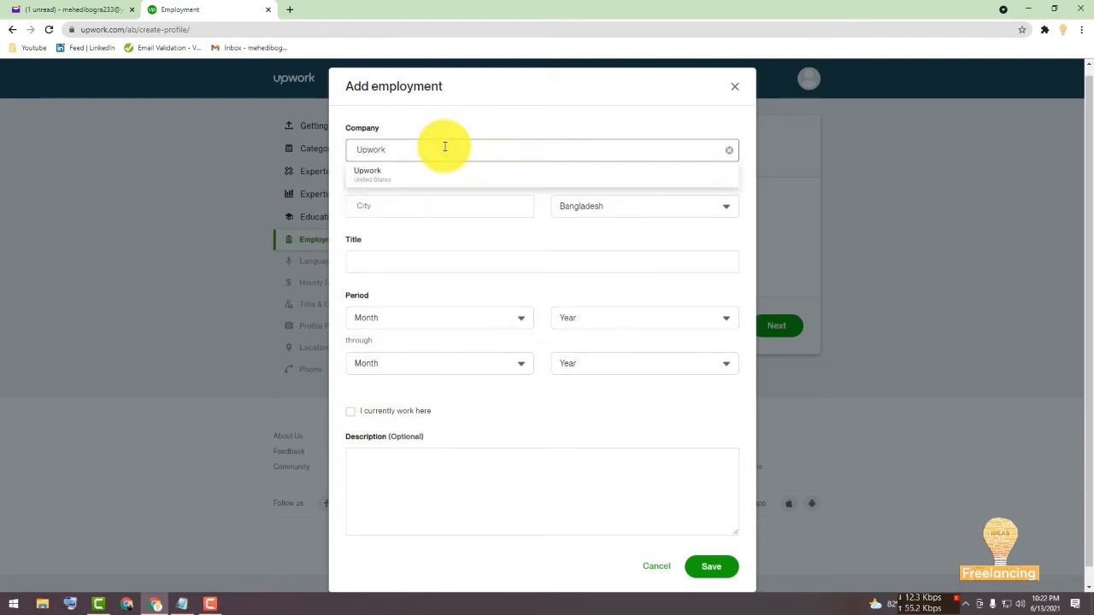
left_click(437, 172)
left_click(427, 211)
type("B")
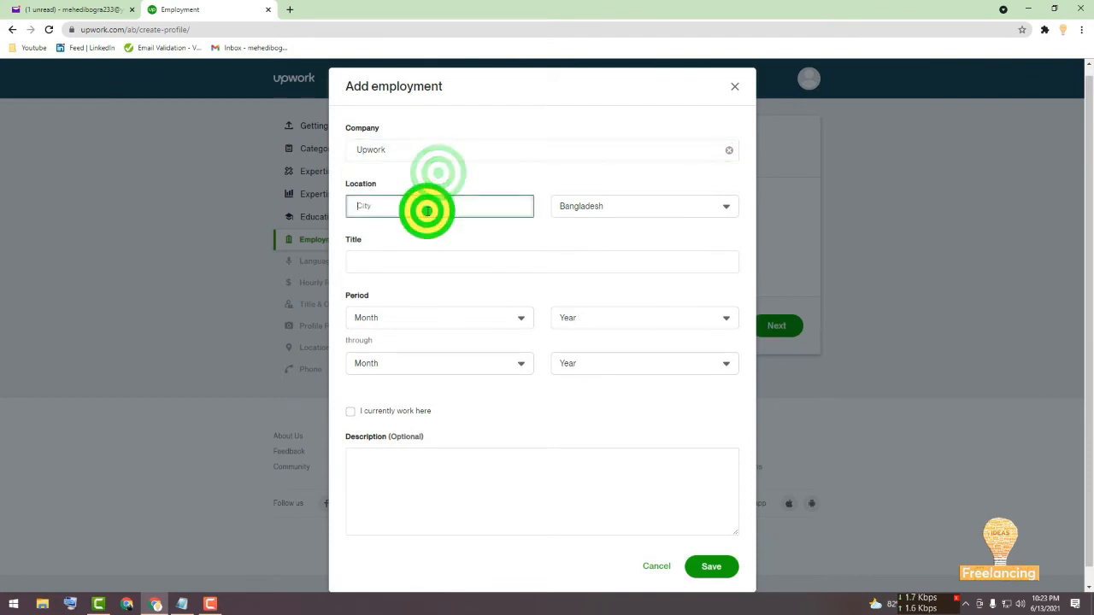
type("ogra")
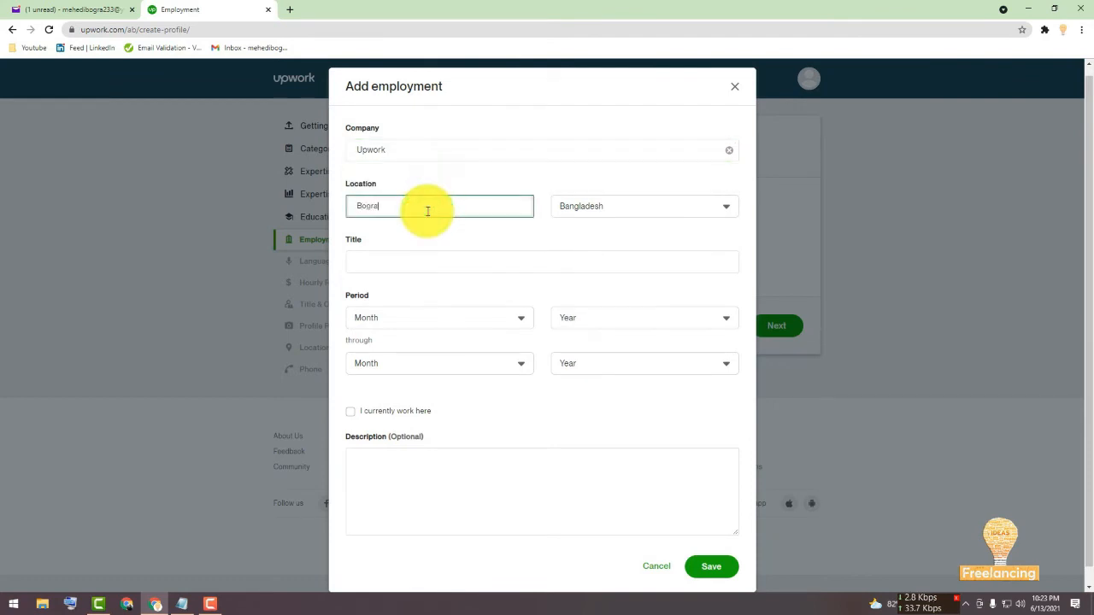
Set the job title to Freelancer and mark the position as current work.
left_click(432, 267)
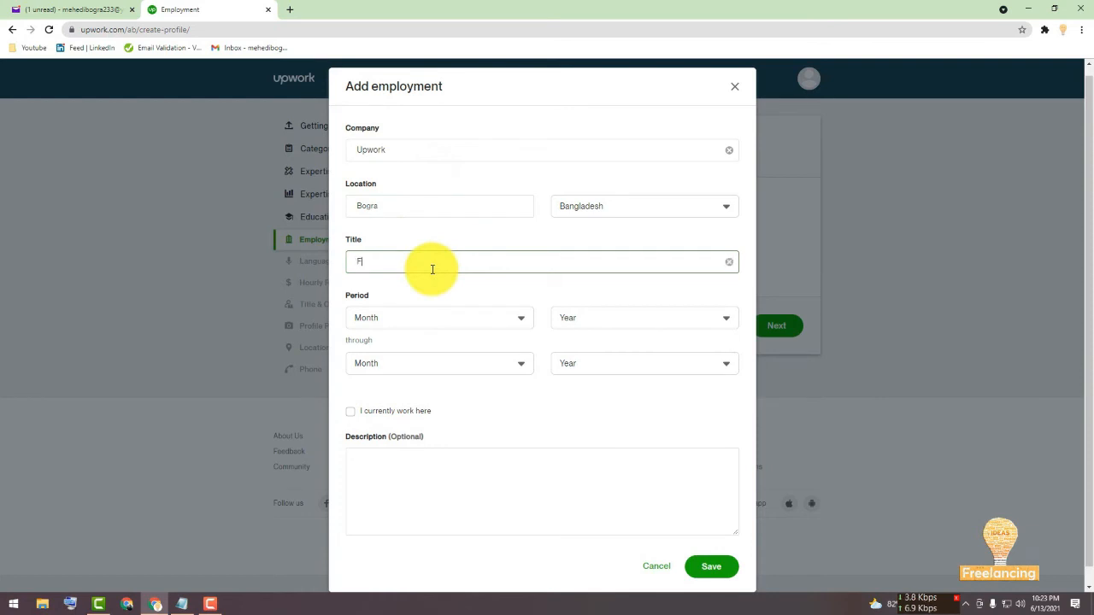
type("Freelancer")
left_click(440, 282)
left_click(383, 411)
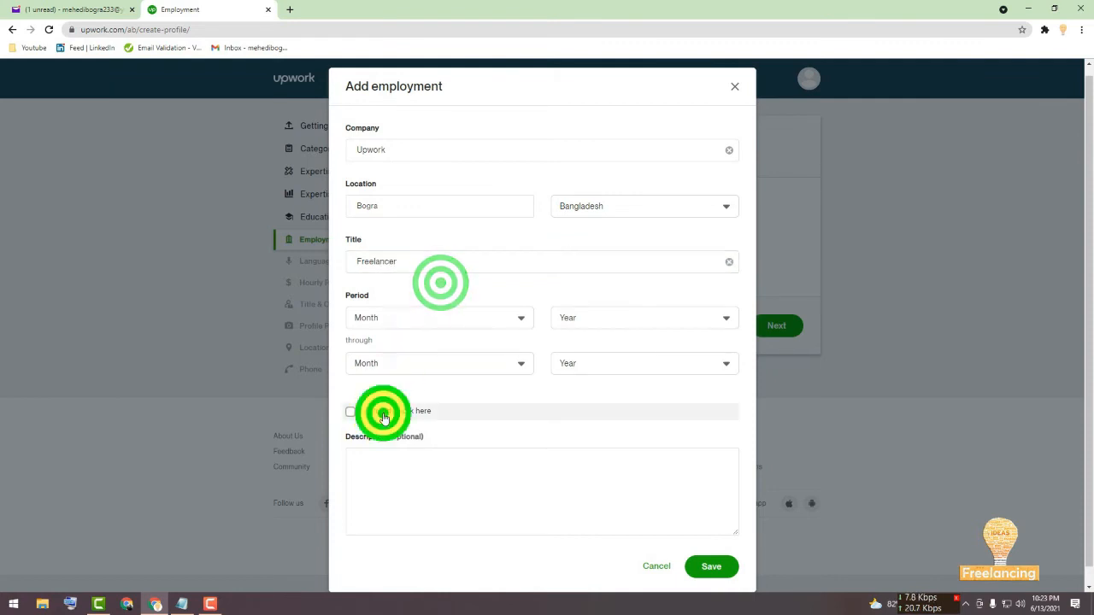
Set the employment start to June 2017, save the entry, and continue to the next page.
left_click(410, 331)
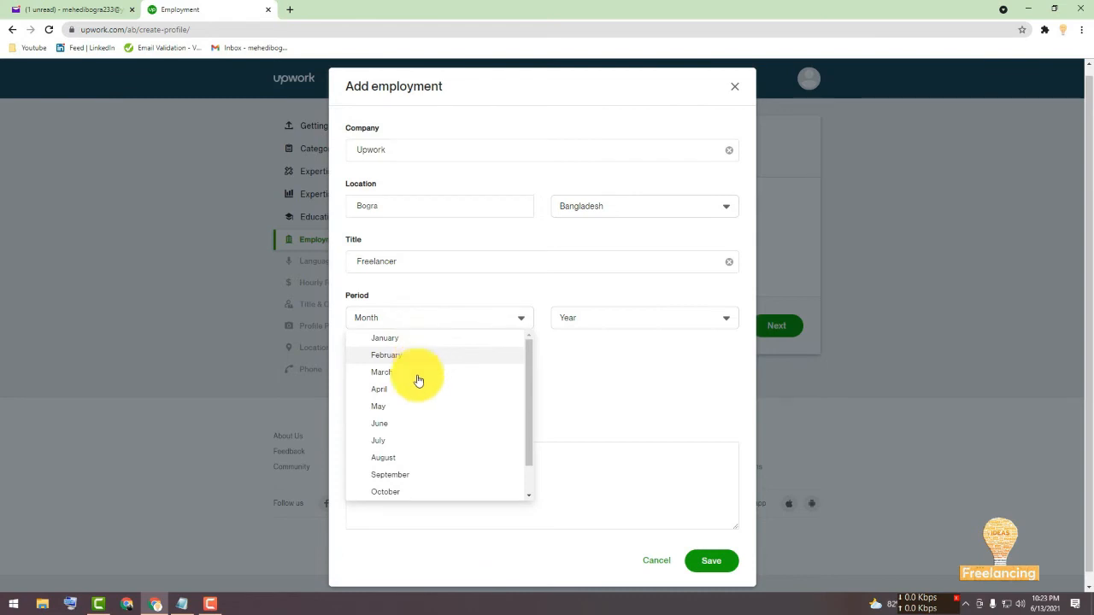
left_click(412, 423)
left_click(572, 324)
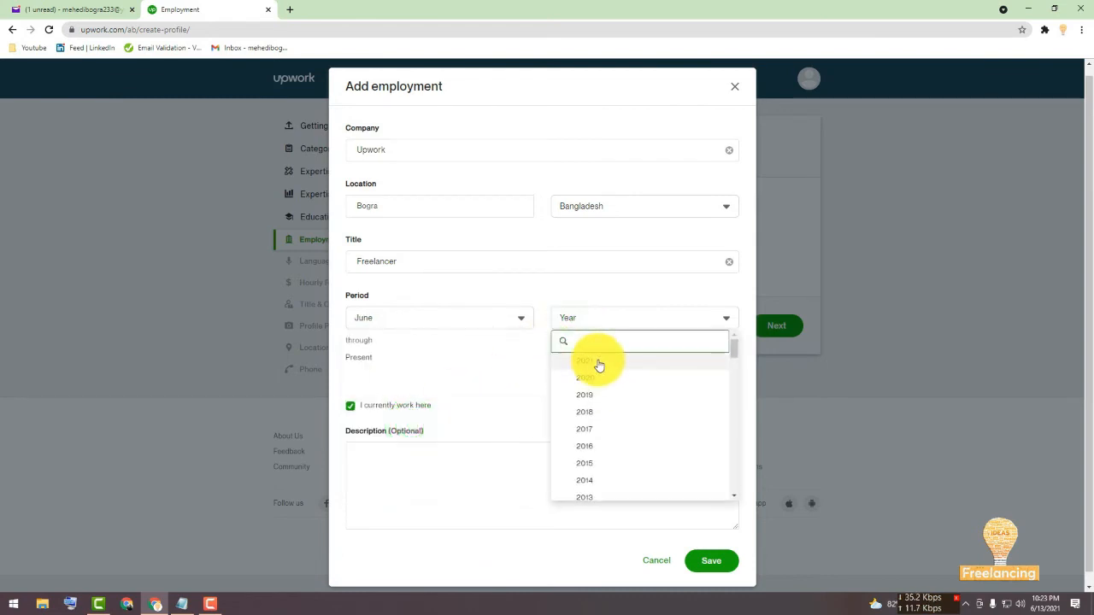
left_click(590, 425)
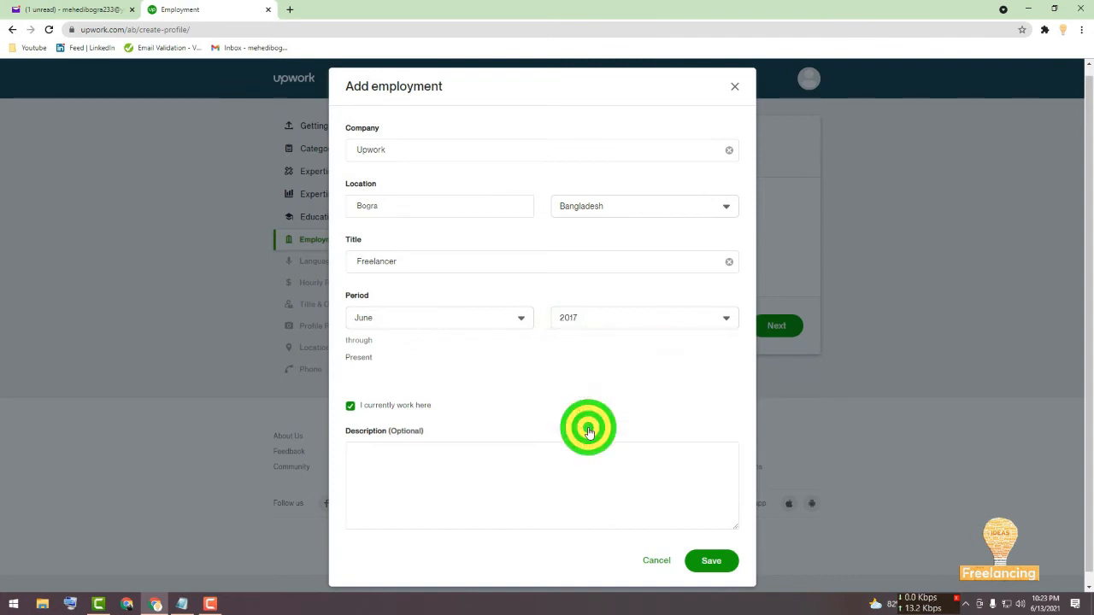
left_click(727, 562)
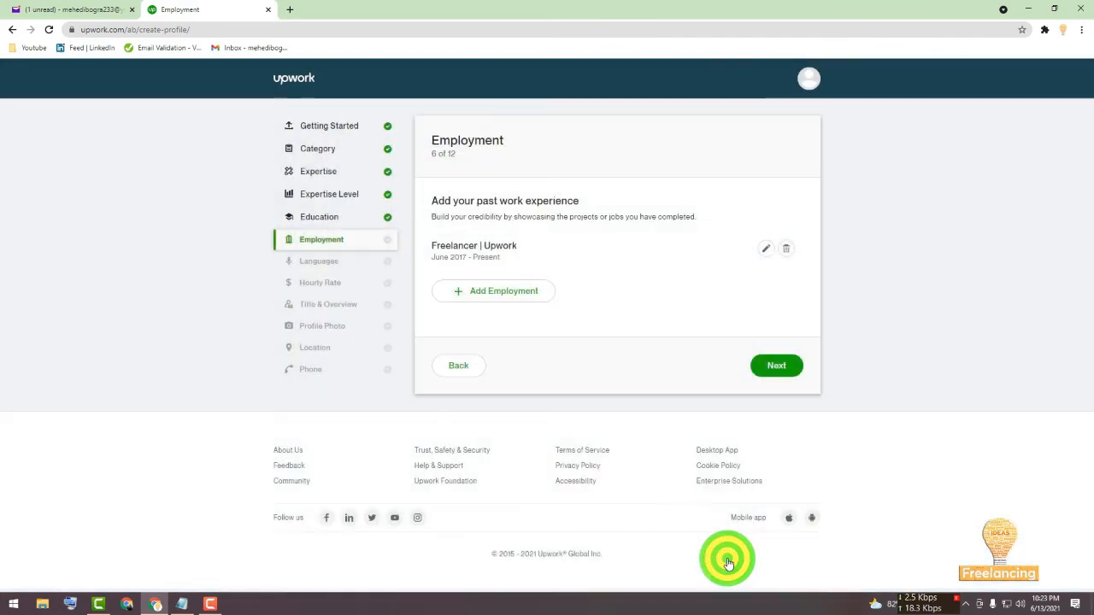
left_click(146, 538)
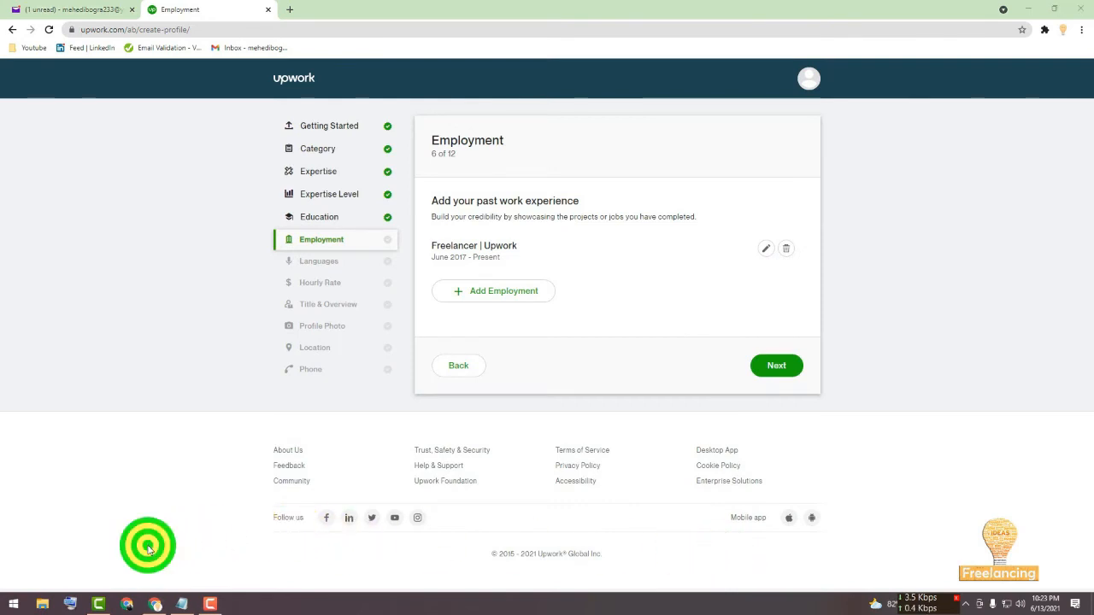
left_click(778, 366)
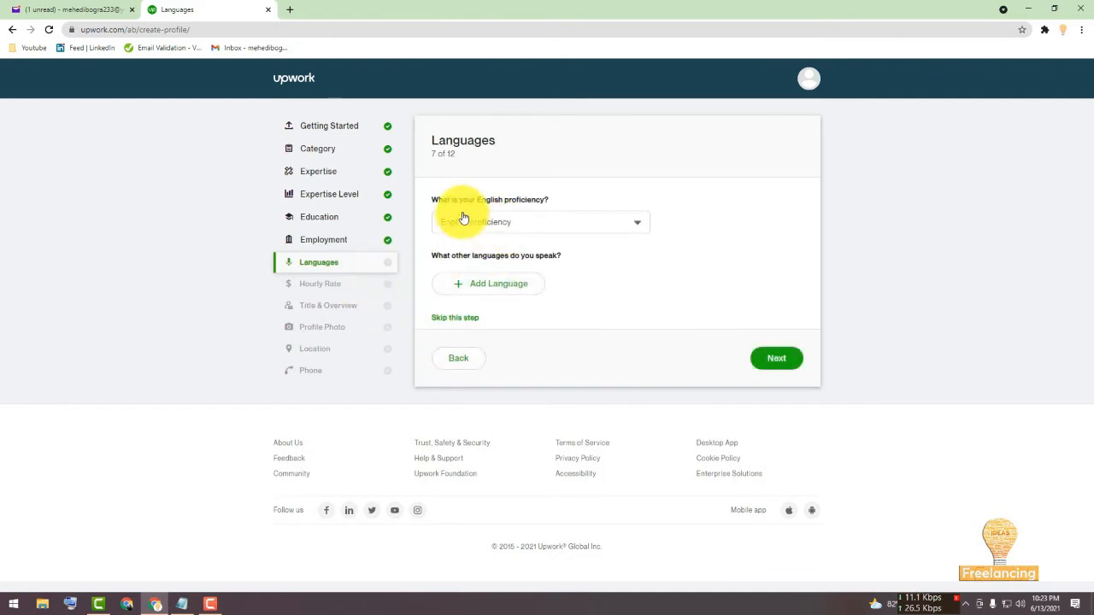
Set English proficiency to Fluent and continue to the next page.
left_click(524, 224)
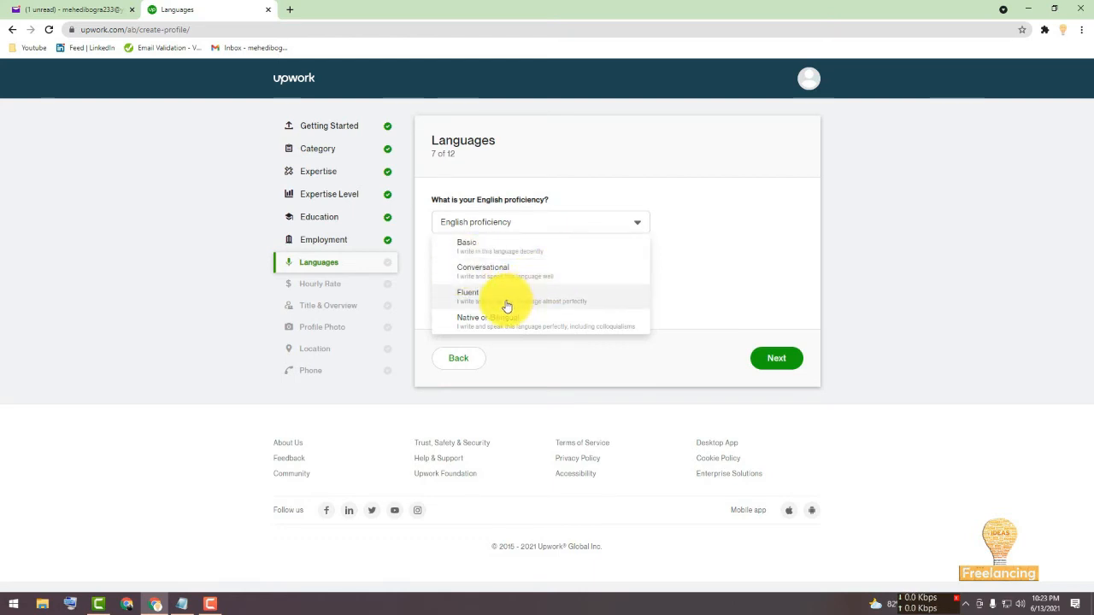
left_click(559, 301)
left_click(755, 359)
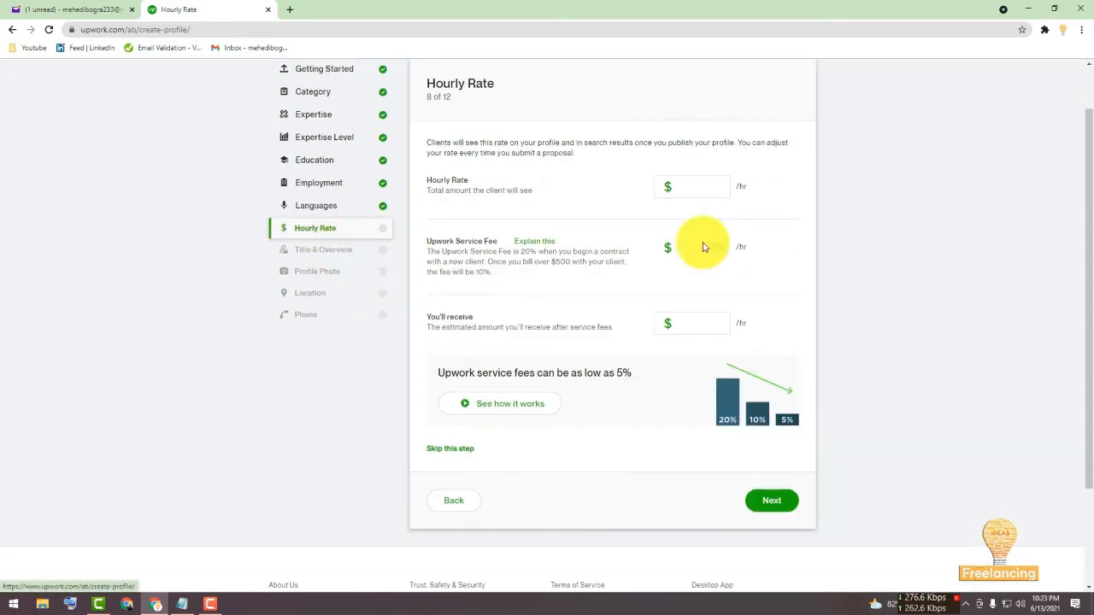
Set the hourly rate to $5 per hour and continue to the next page.
left_click(706, 188)
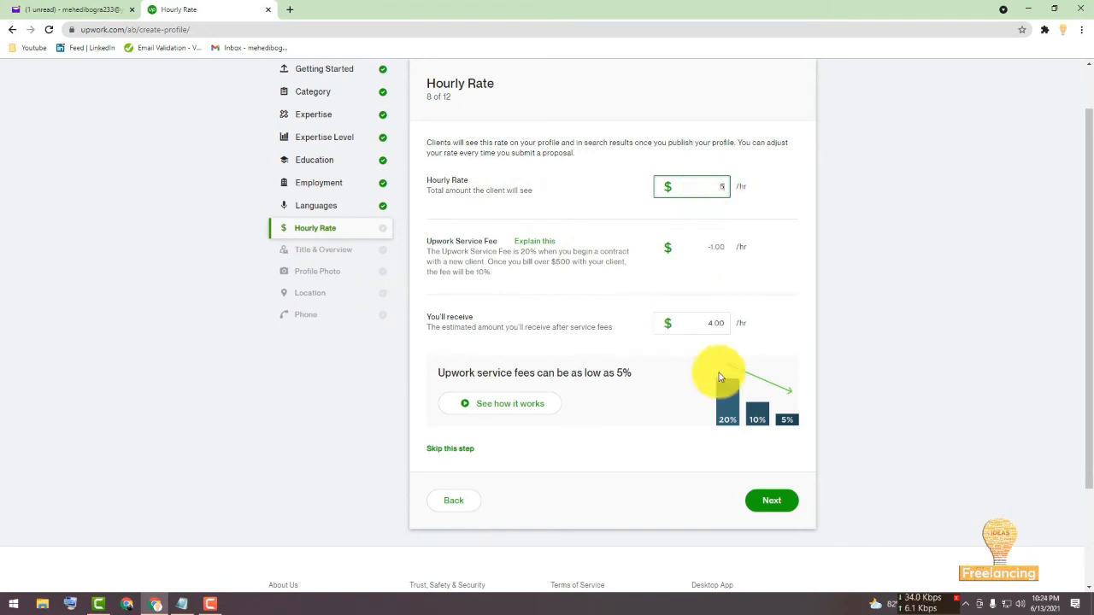
left_click(778, 498)
left_click(777, 501)
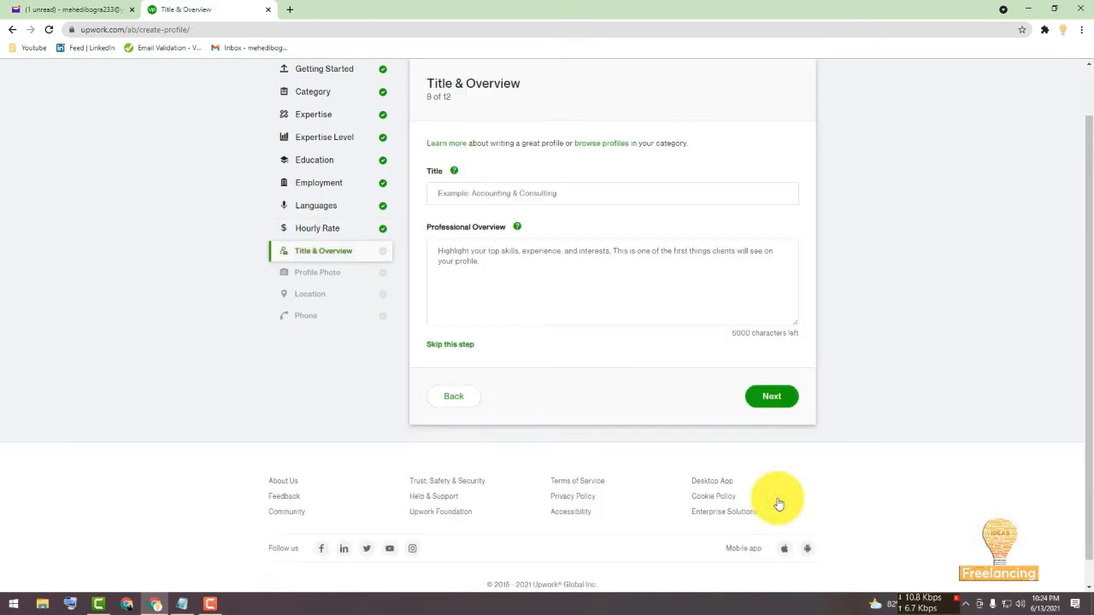
Enter the profile title Project Management Specialist and a professional overview about recruitment expertise, then continue.
left_click(595, 189)
left_click(618, 257)
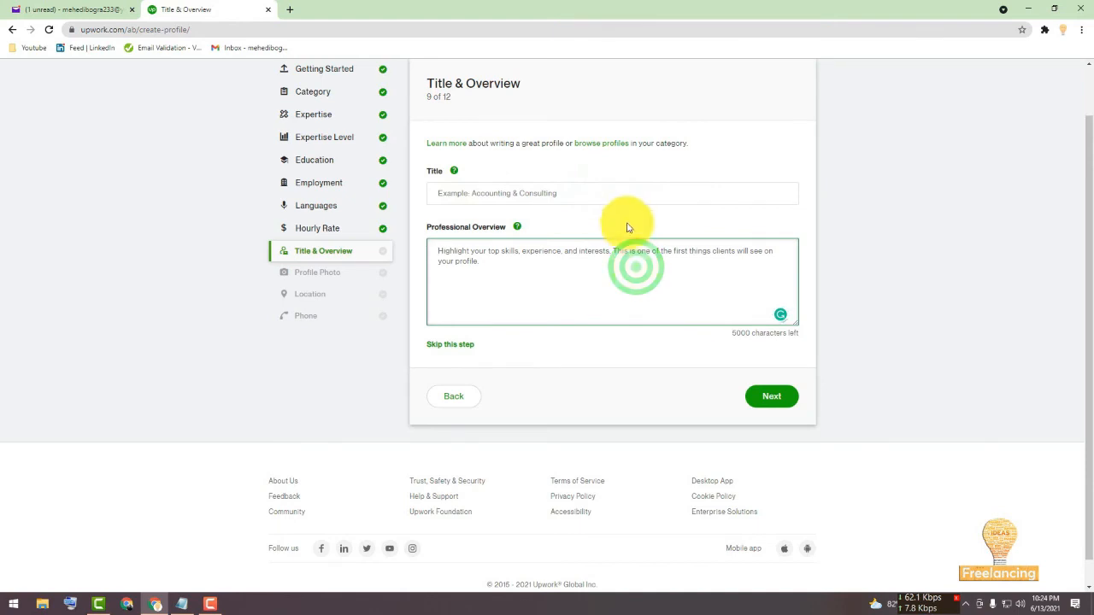
left_click(626, 193)
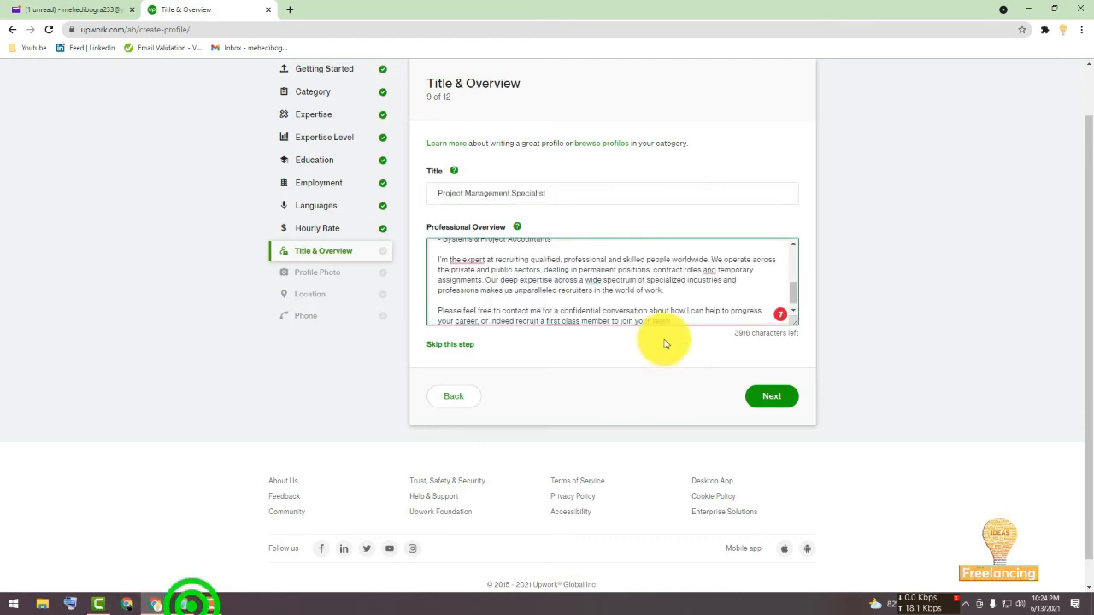
scroll(632, 293, "up", 10)
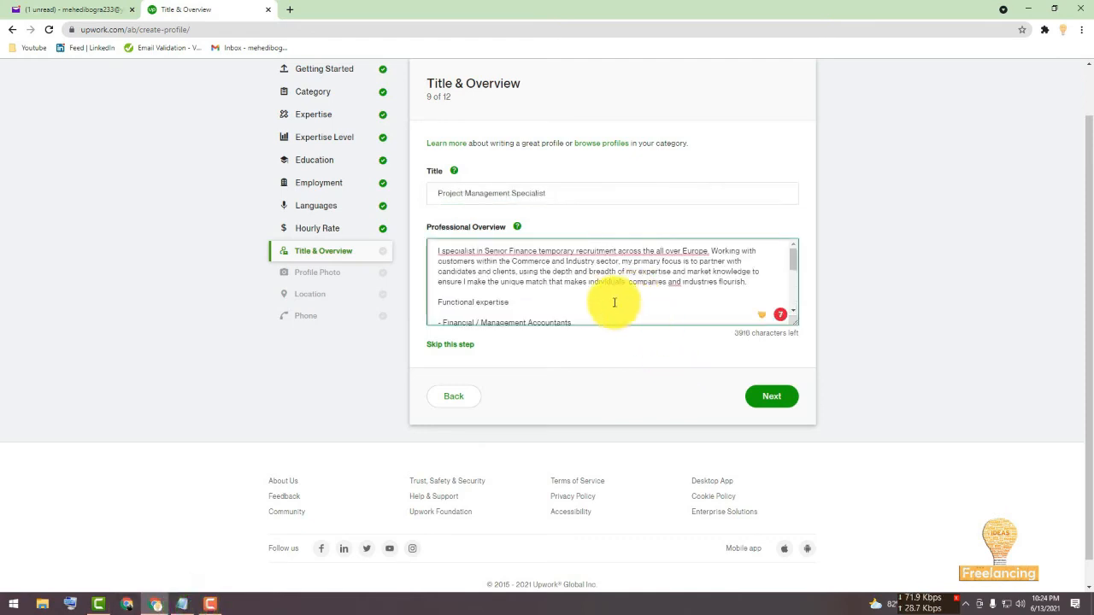
scroll(640, 313, "down", 10)
scroll(639, 313, "down", 1)
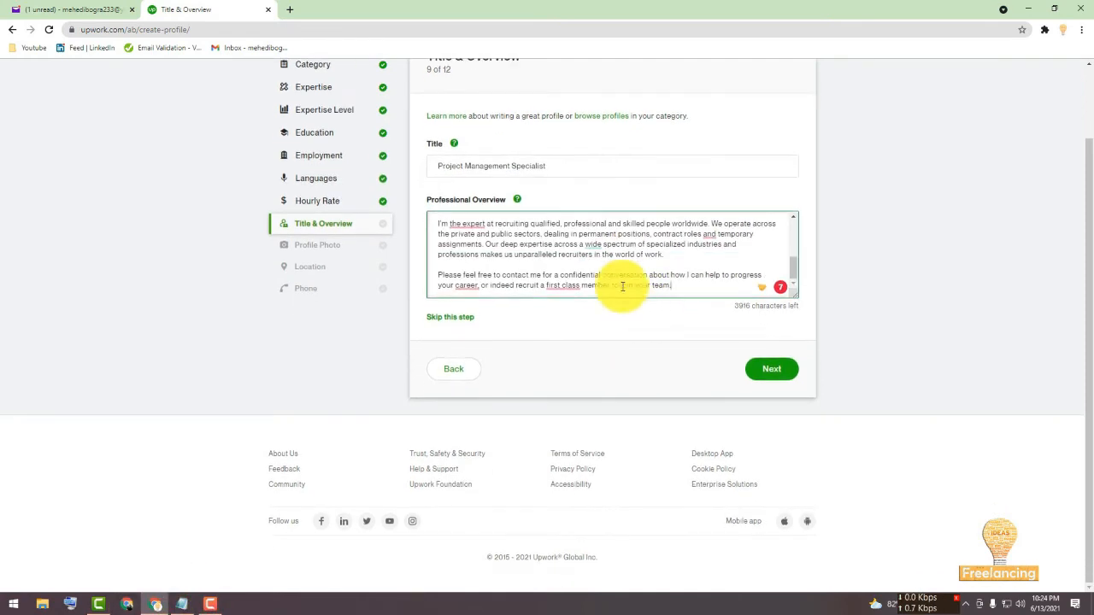
left_click(779, 369)
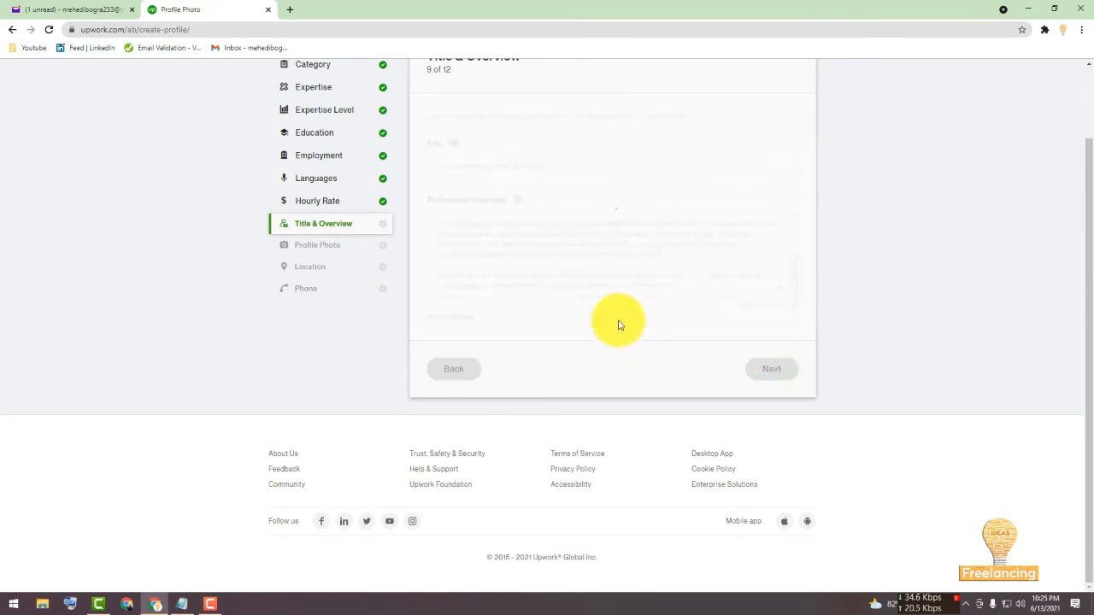
Upload a profile photo from an image file, adjust the crop circle, save it, and continue to the next page.
scroll(455, 172, "up", 1)
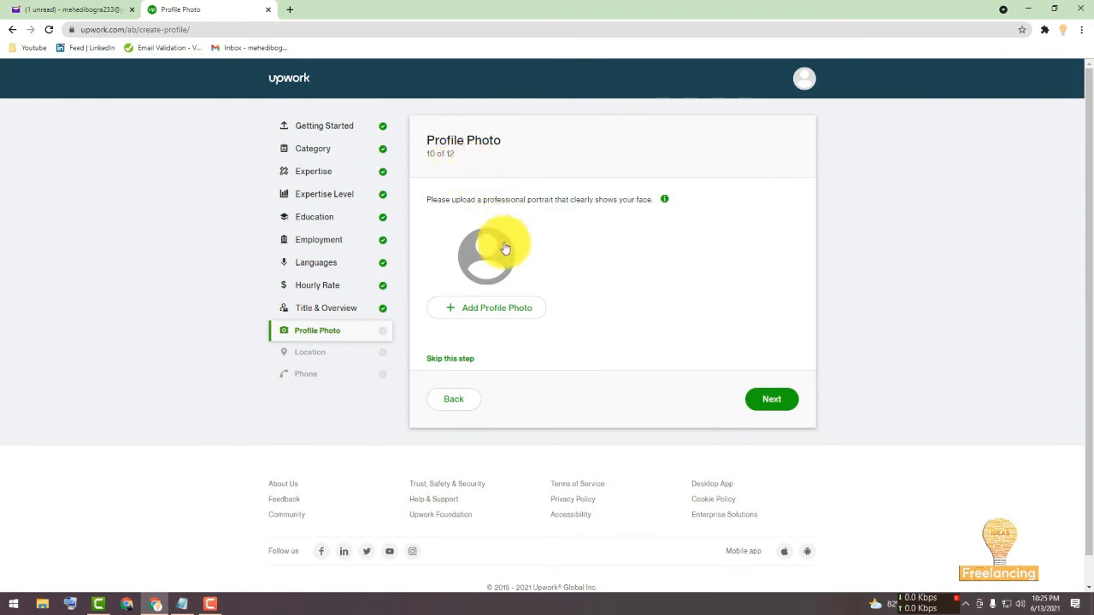
left_click(494, 315)
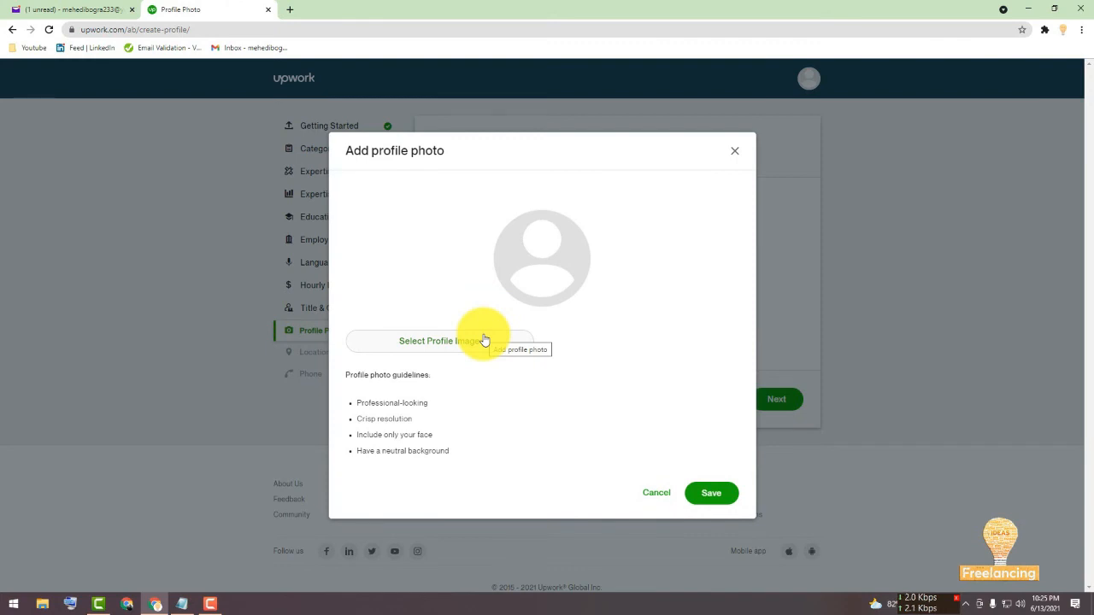
left_click(484, 340)
left_click(484, 340)
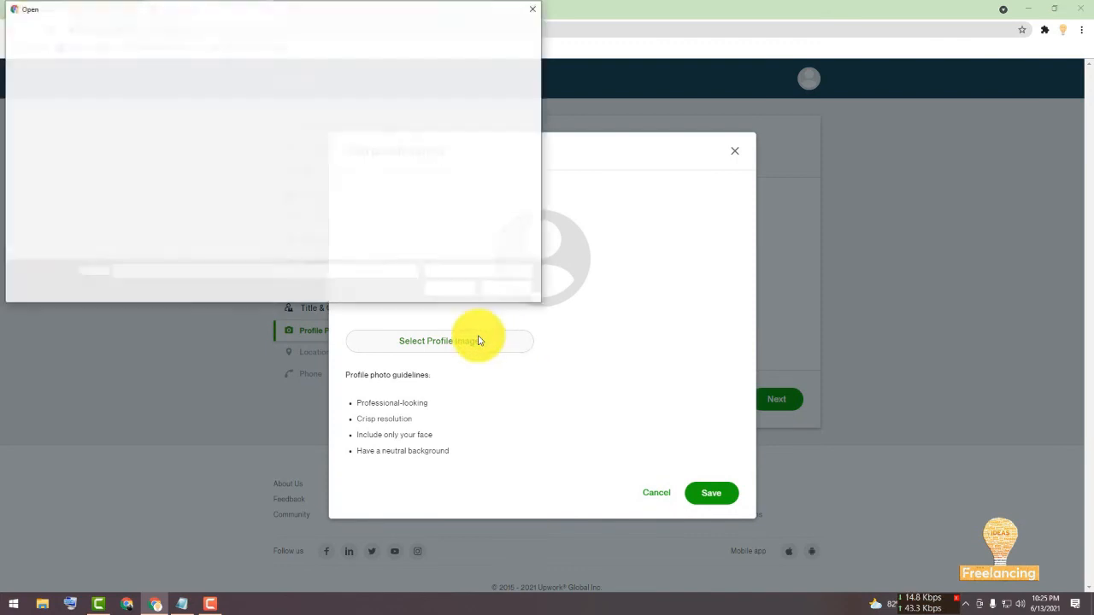
left_click(135, 107)
double_click(135, 107)
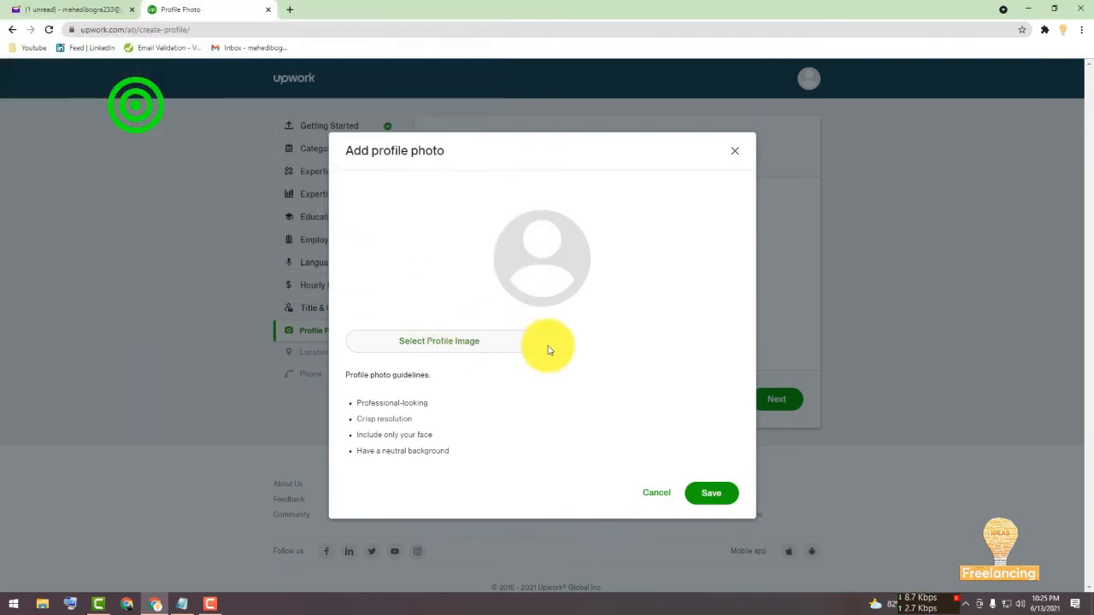
left_click_drag(584, 203, 558, 244)
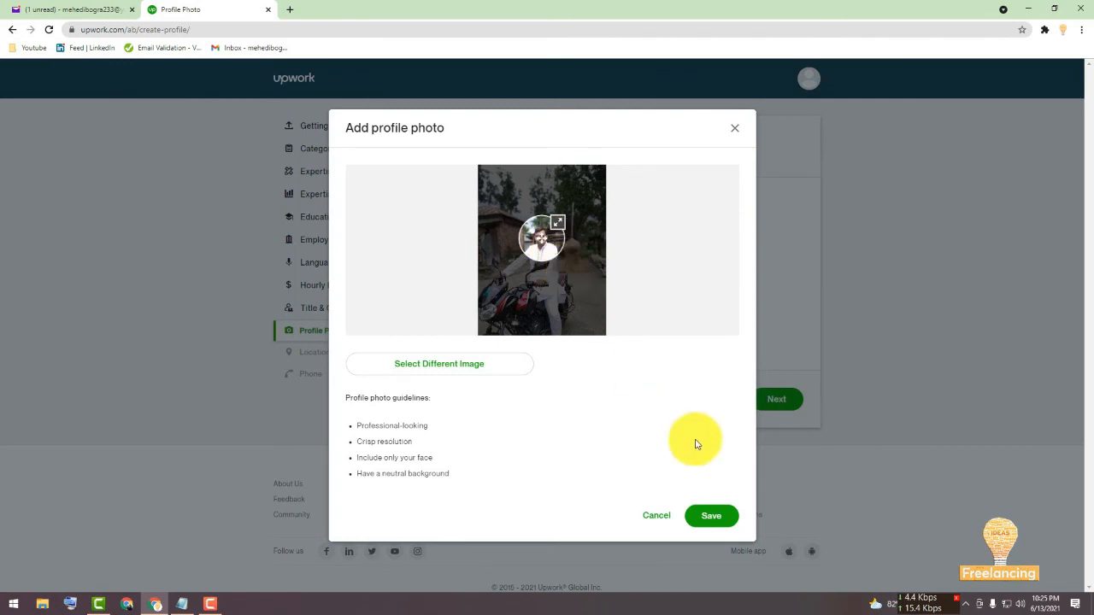
left_click(714, 515)
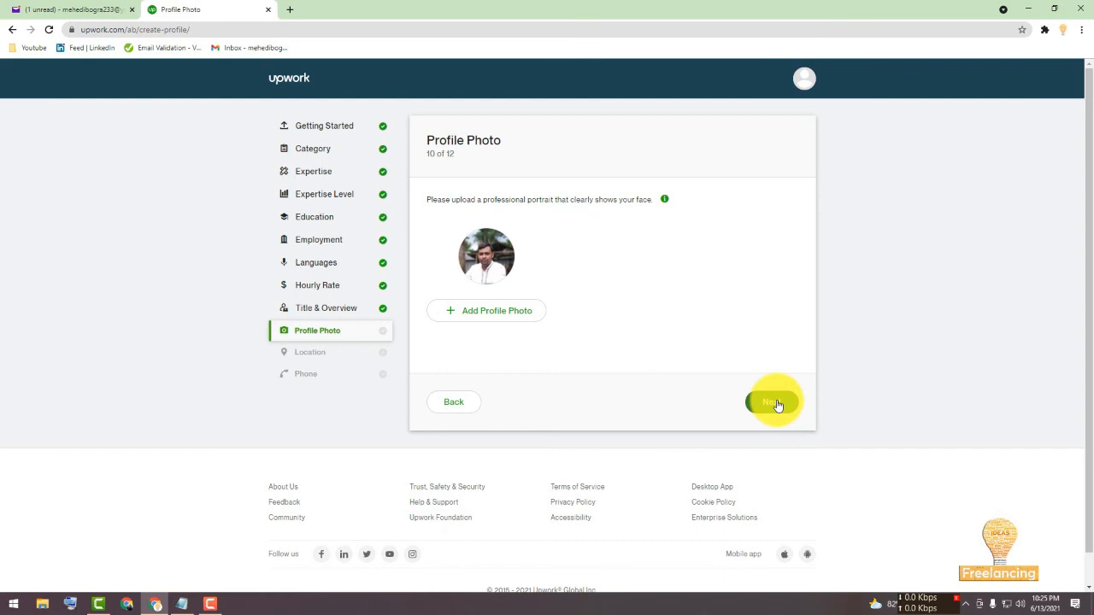
left_click(773, 402)
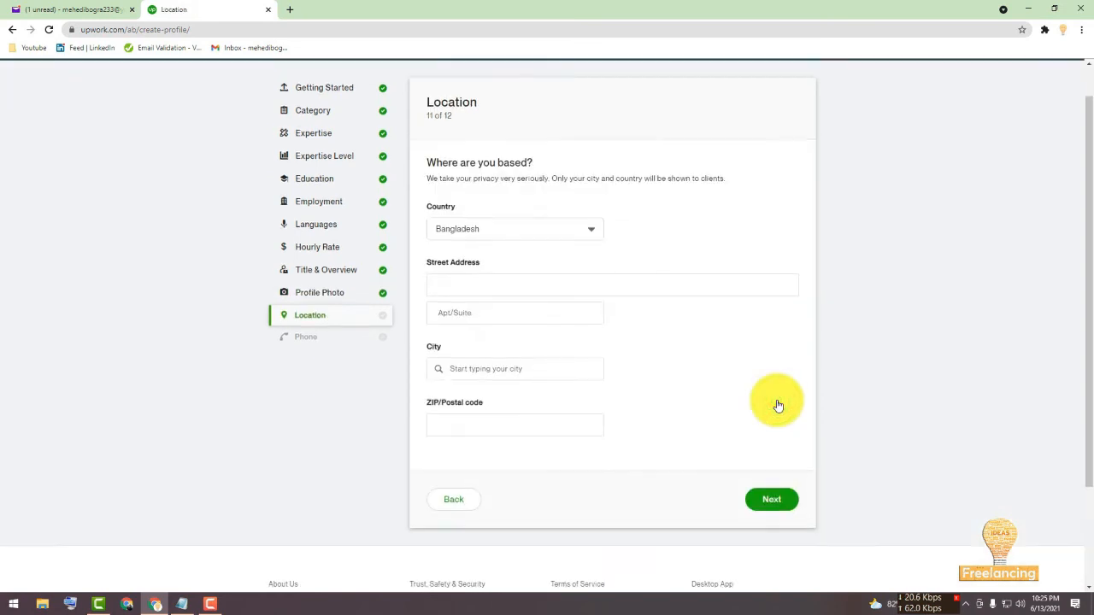
Enter the street address and pick the city from the suggestion list in the location form.
left_click(660, 270)
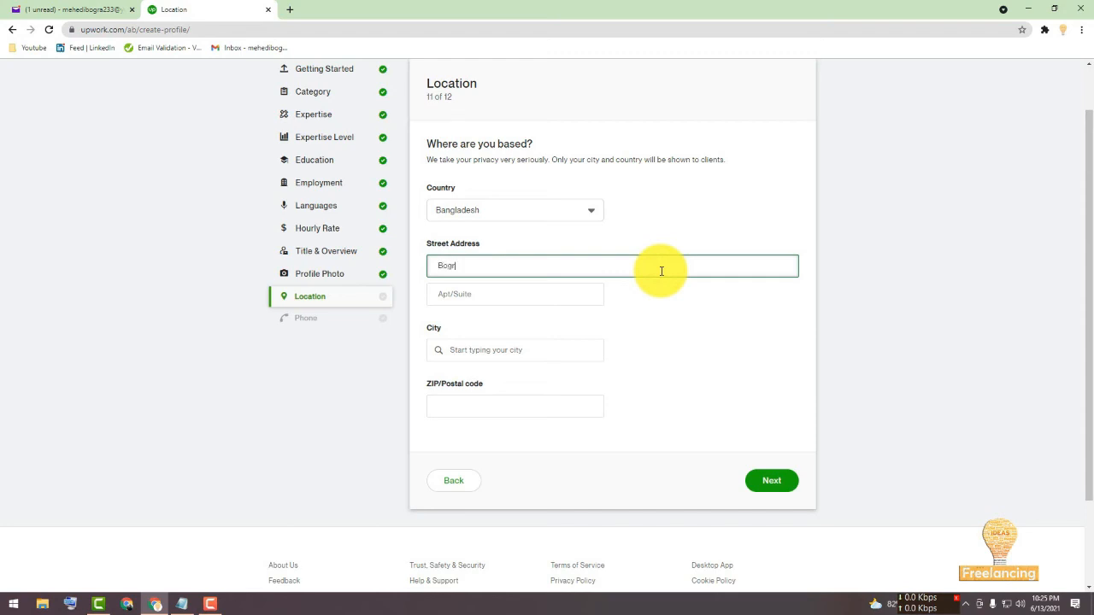
left_click(507, 351)
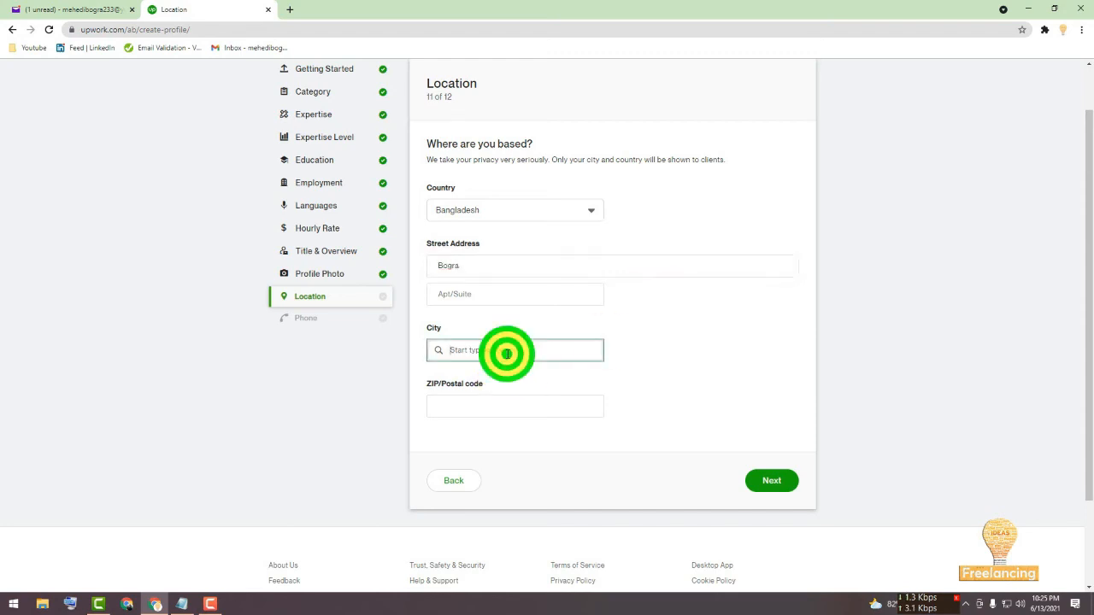
type("Bogra")
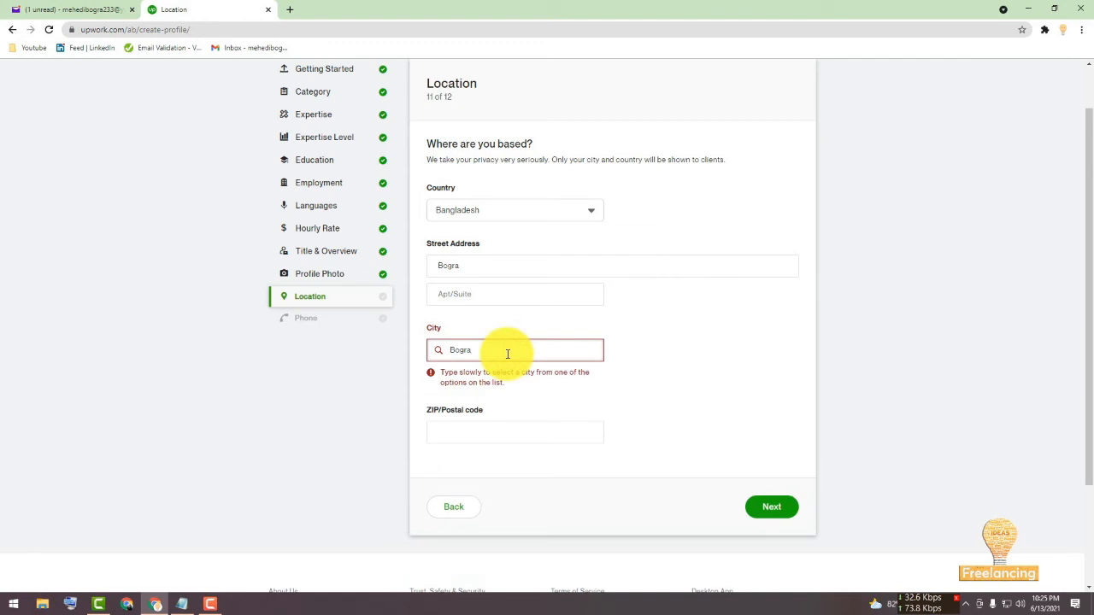
left_click(506, 352)
left_click(493, 373)
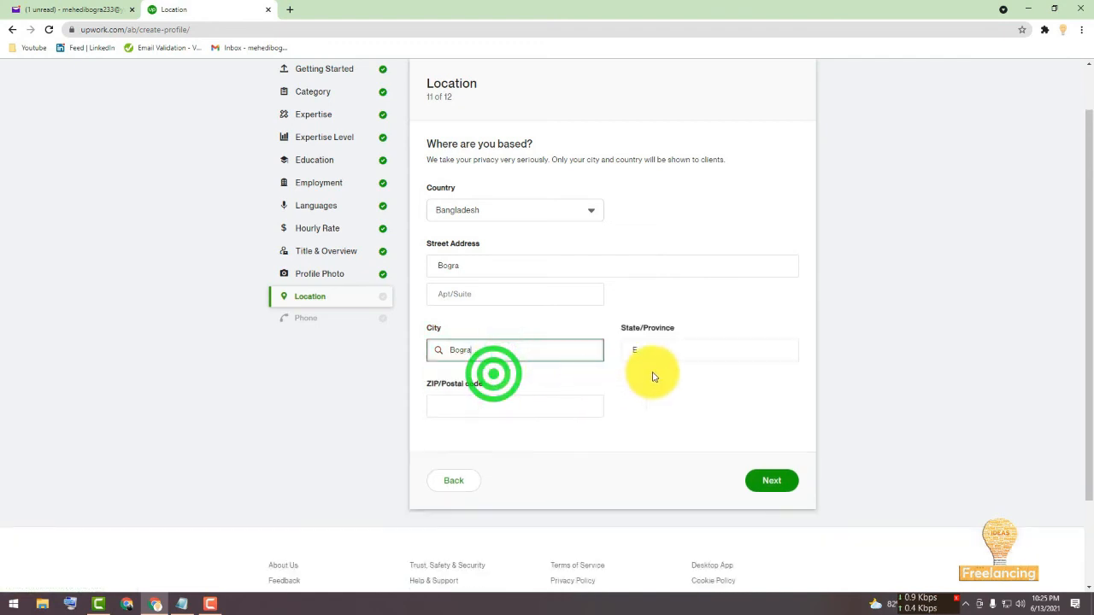
Fill in the ZIP/postal code and continue to the next page.
left_click(492, 411)
type("5")
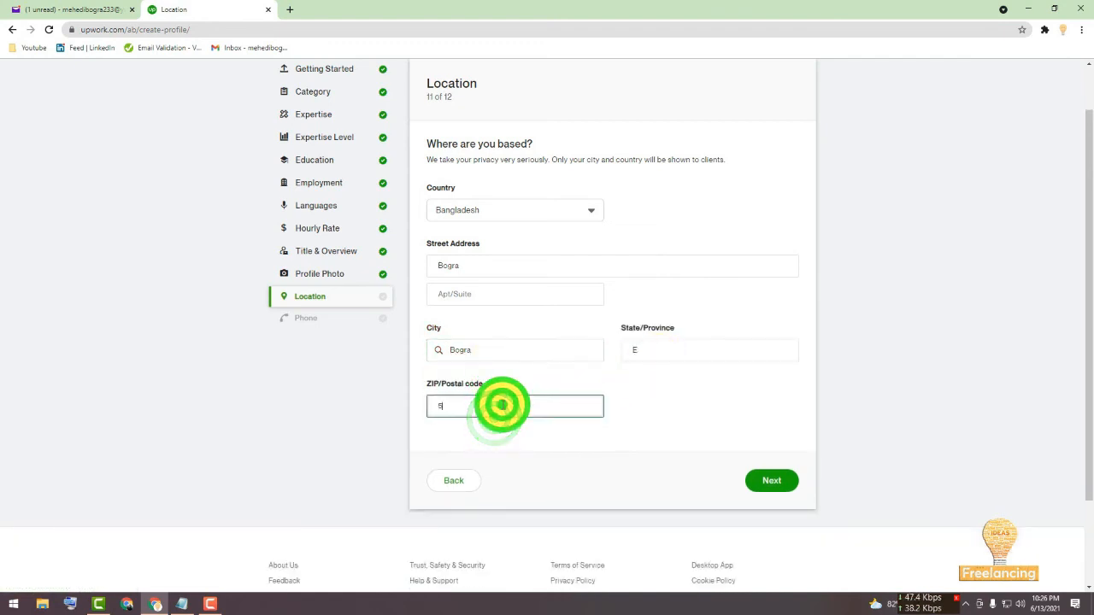
type("800")
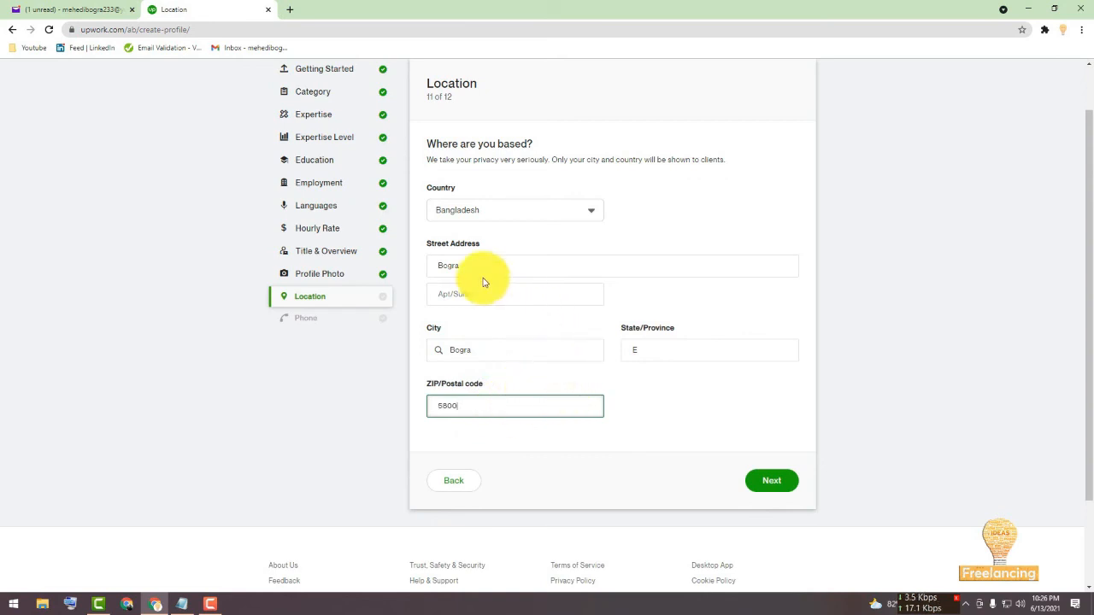
left_click(468, 265)
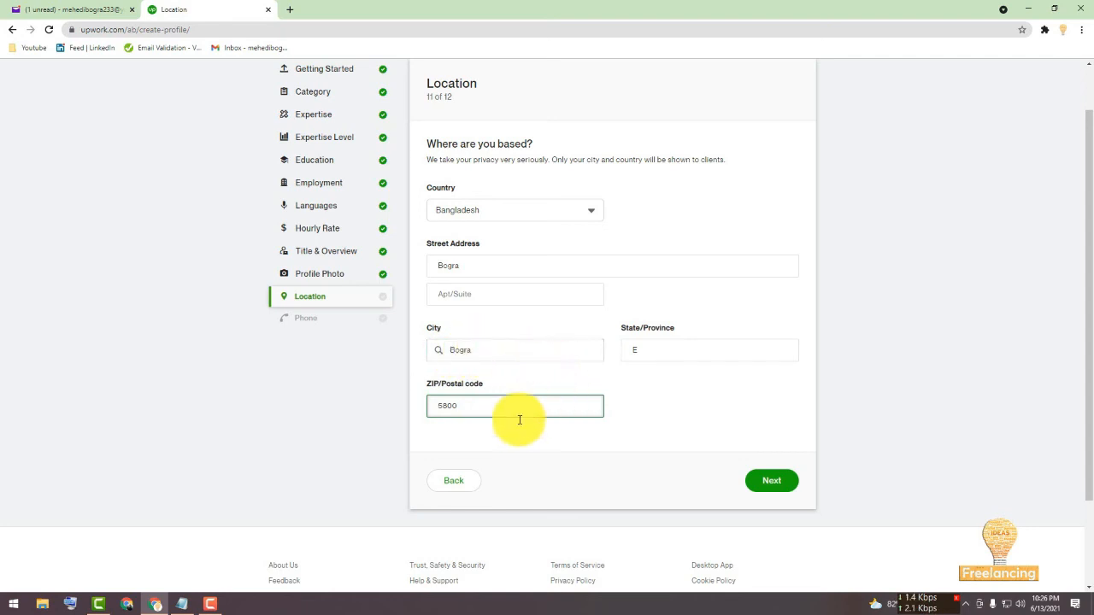
left_click(758, 478)
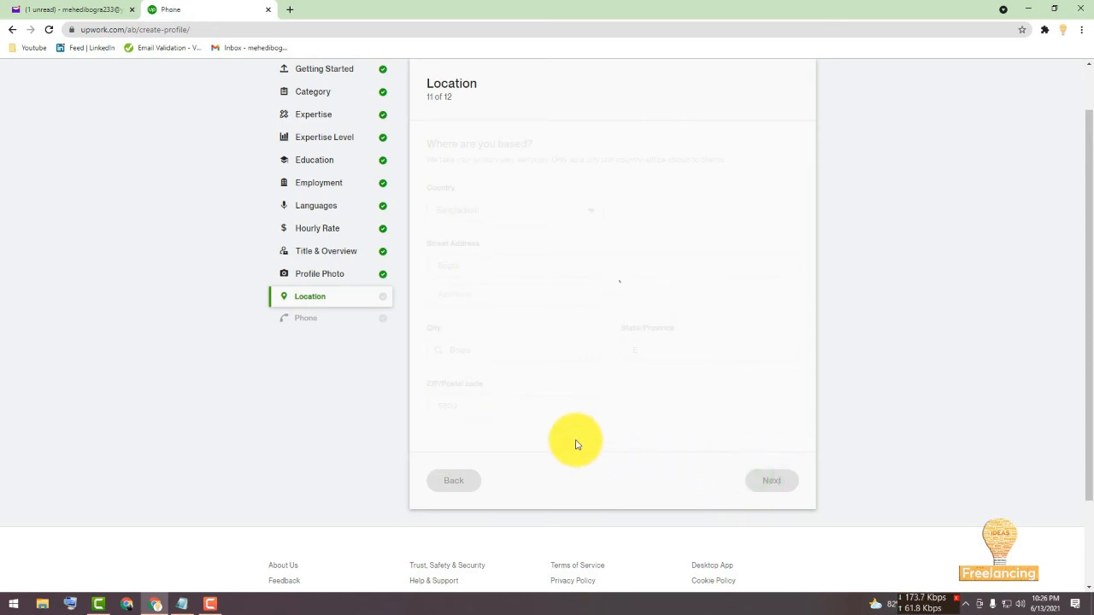
Enter the contact phone number and open the profile preview.
left_click(550, 246)
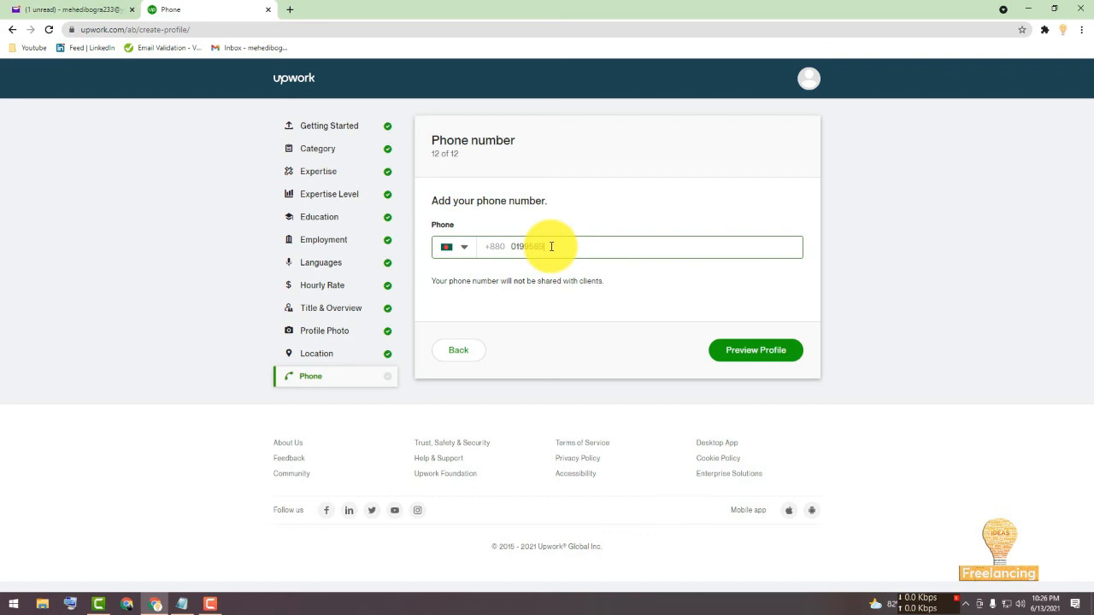
type("61")
left_click(580, 260)
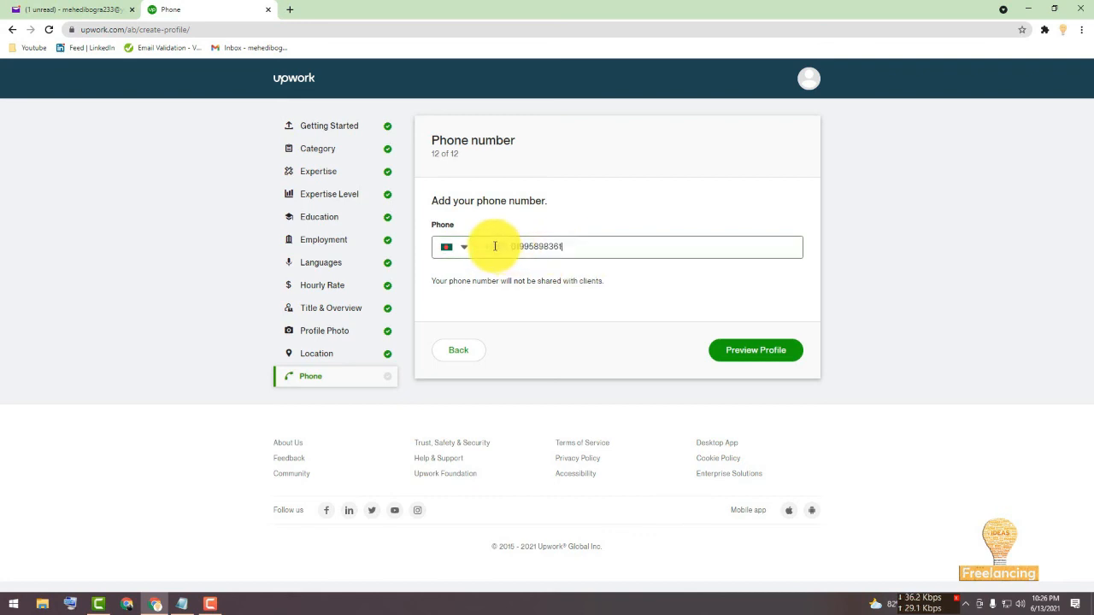
left_click(514, 247)
left_click(690, 323)
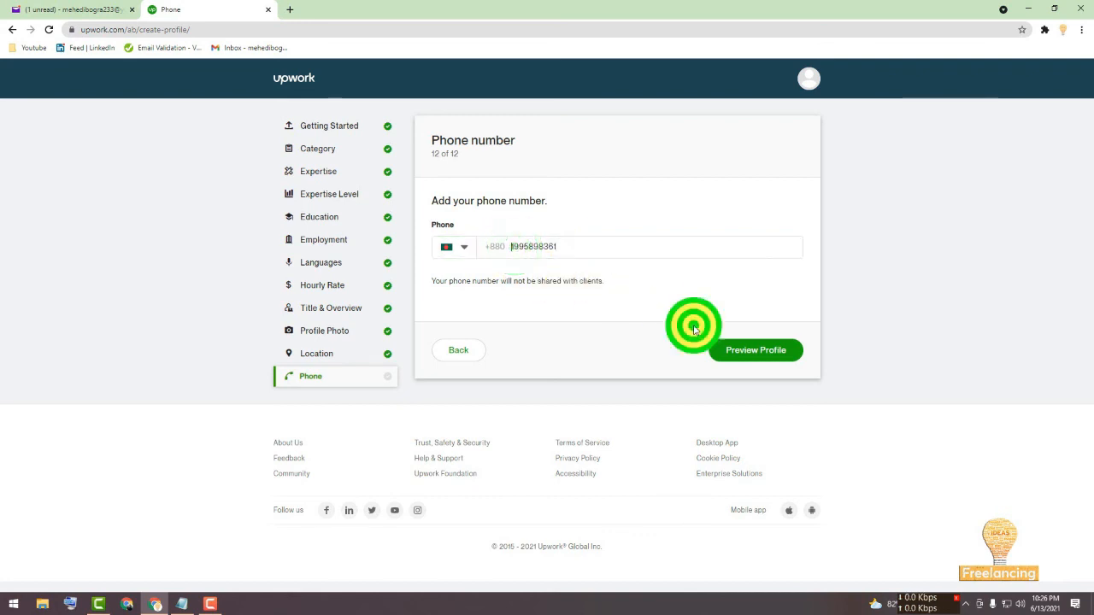
left_click(753, 357)
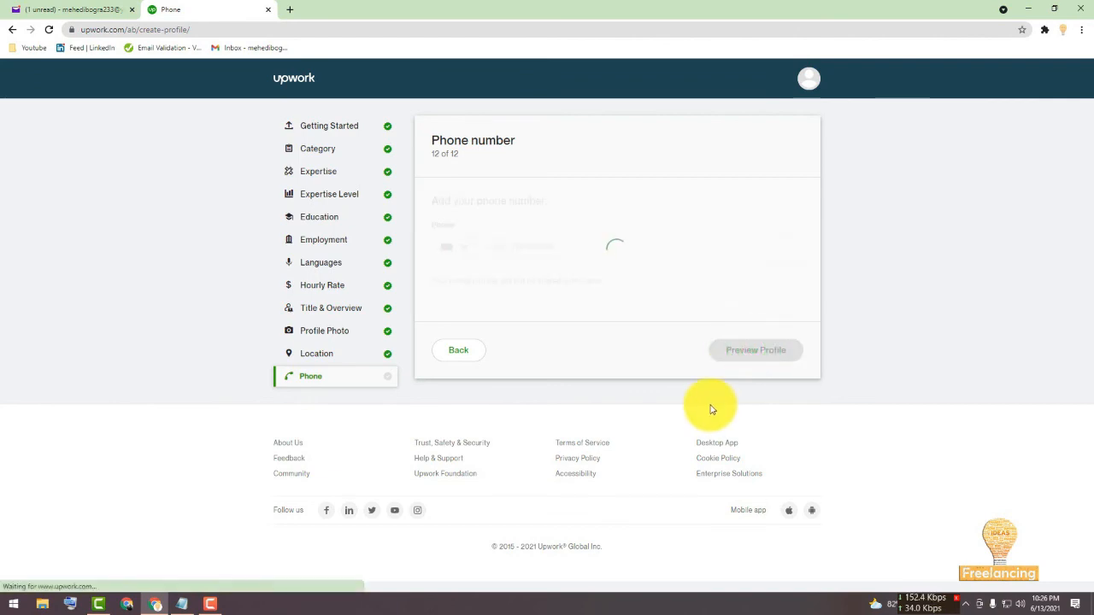
Review the profile preview and submit the profile.
scroll(575, 409, "down", 20)
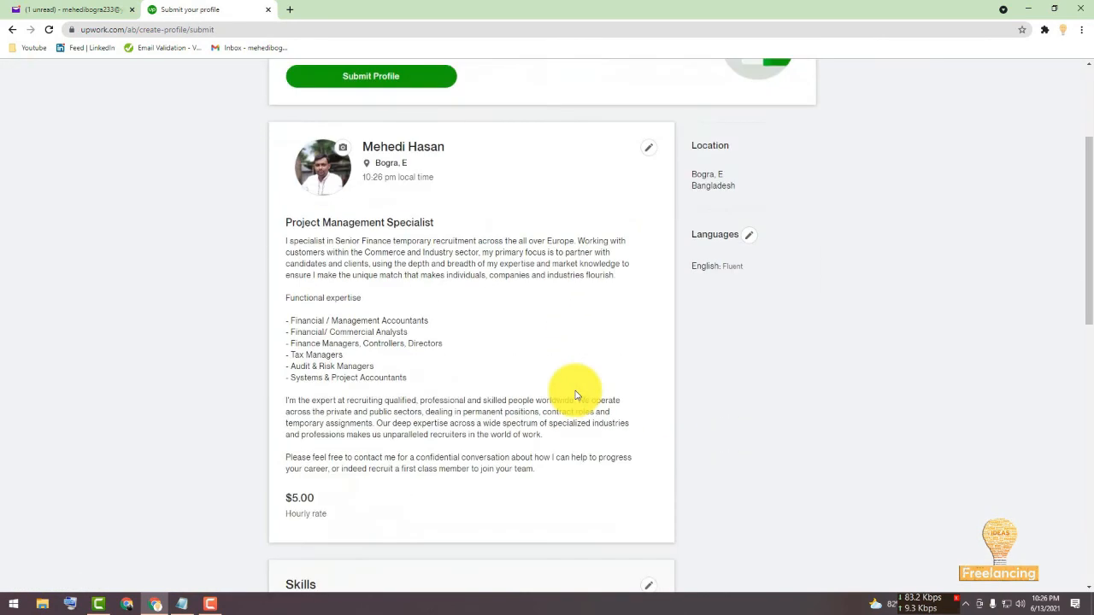
scroll(576, 397, "up", 2)
scroll(576, 396, "up", 15)
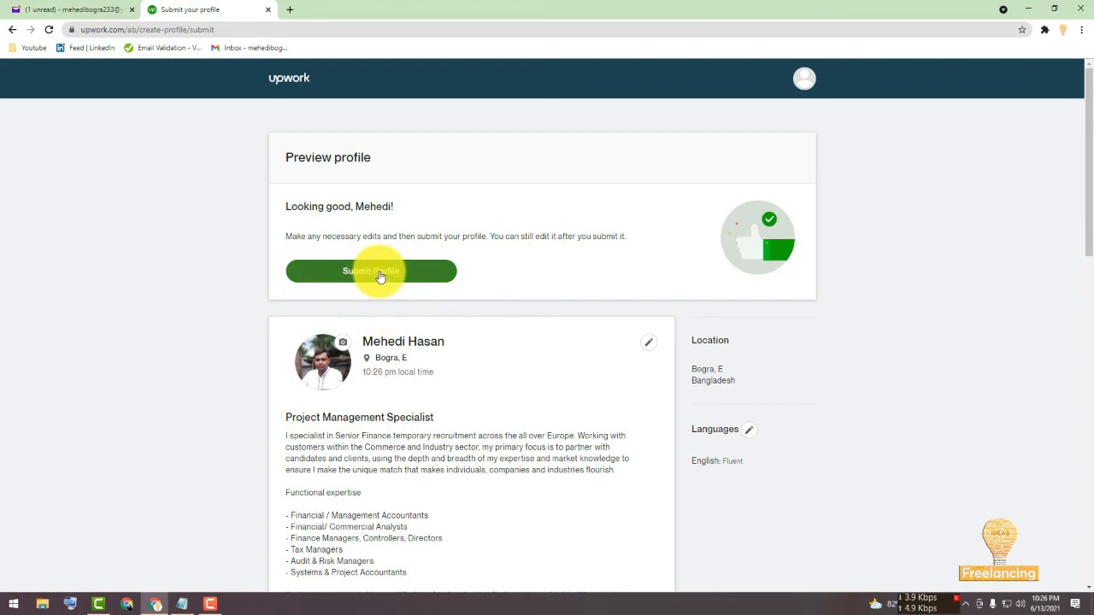
left_click(385, 275)
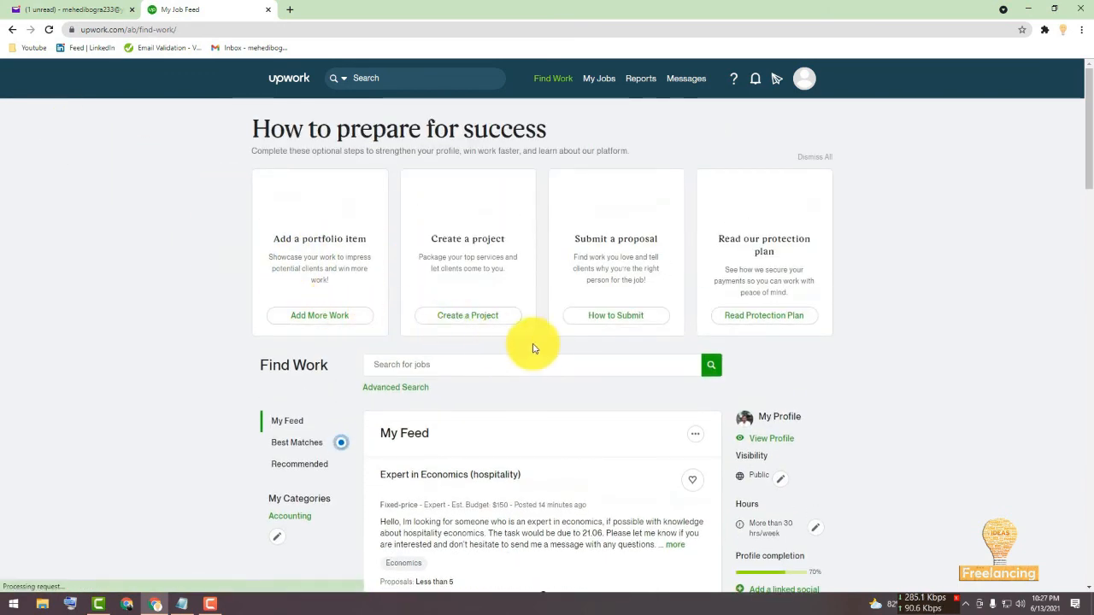
scroll(536, 345, "down", 2)
scroll(538, 346, "down", 1)
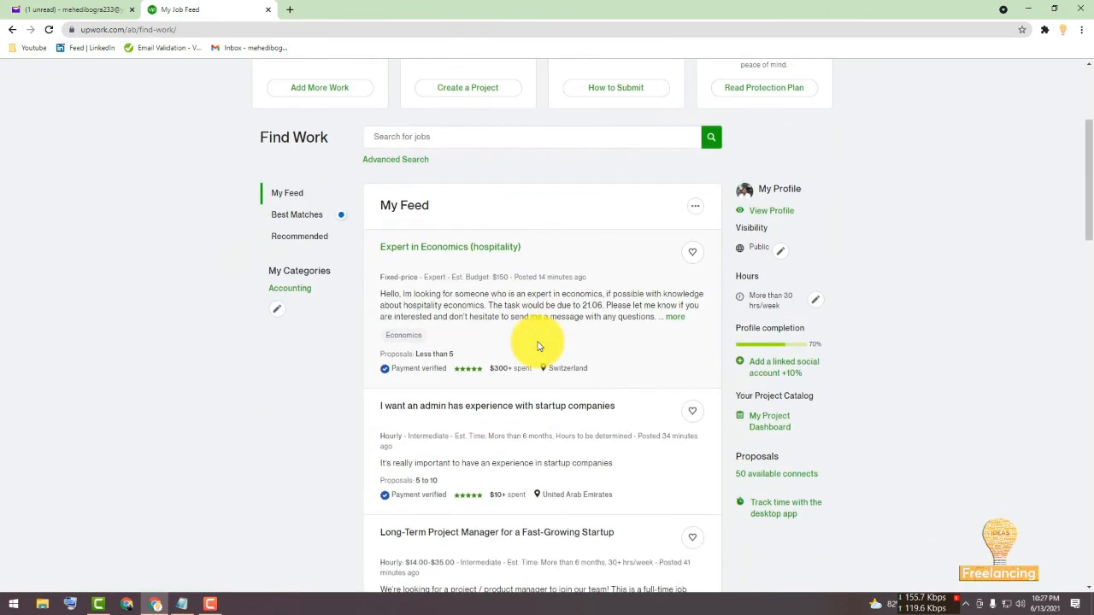
scroll(538, 346, "up", 3)
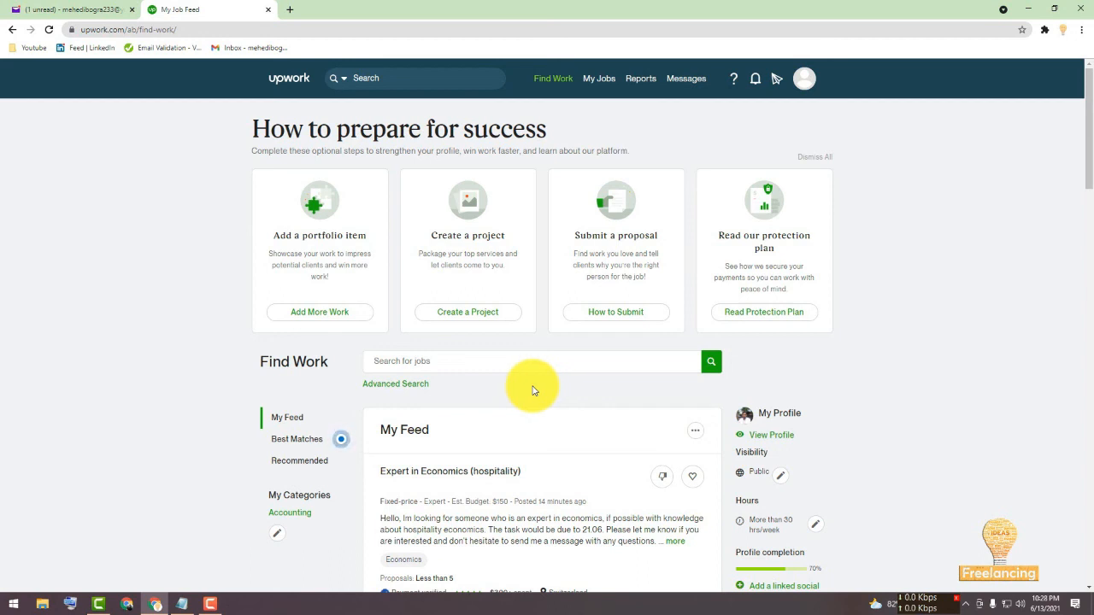
left_click(205, 601)
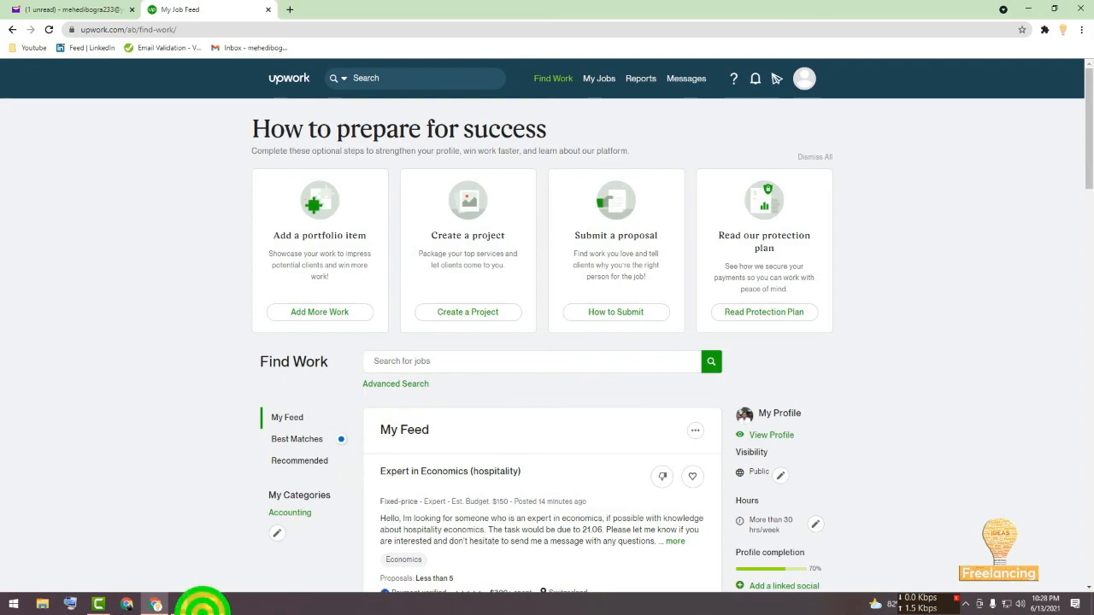